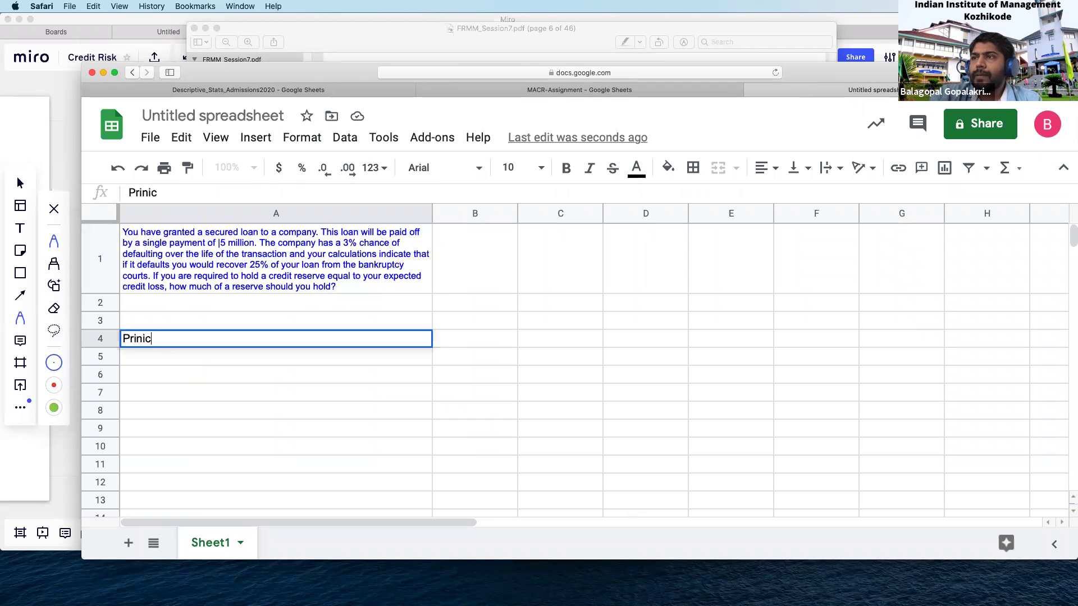
# Enter 5 as the Principal in B4, and add a PD row below it with 3% in B5
pyautogui.press('Tab')
pyautogui.write('5')
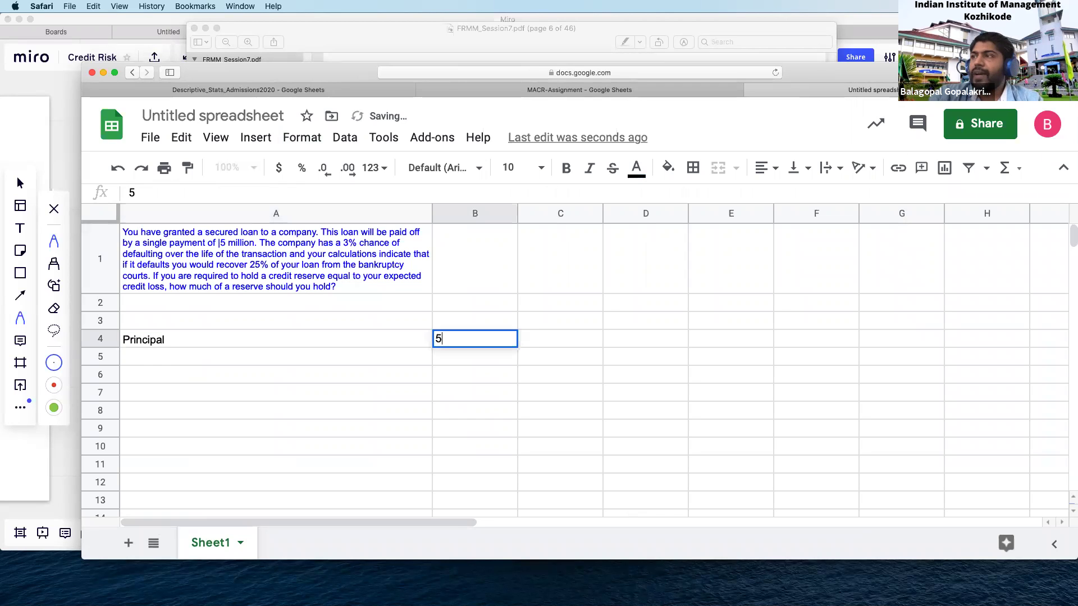
pyautogui.press('Return')
pyautogui.write('PD')
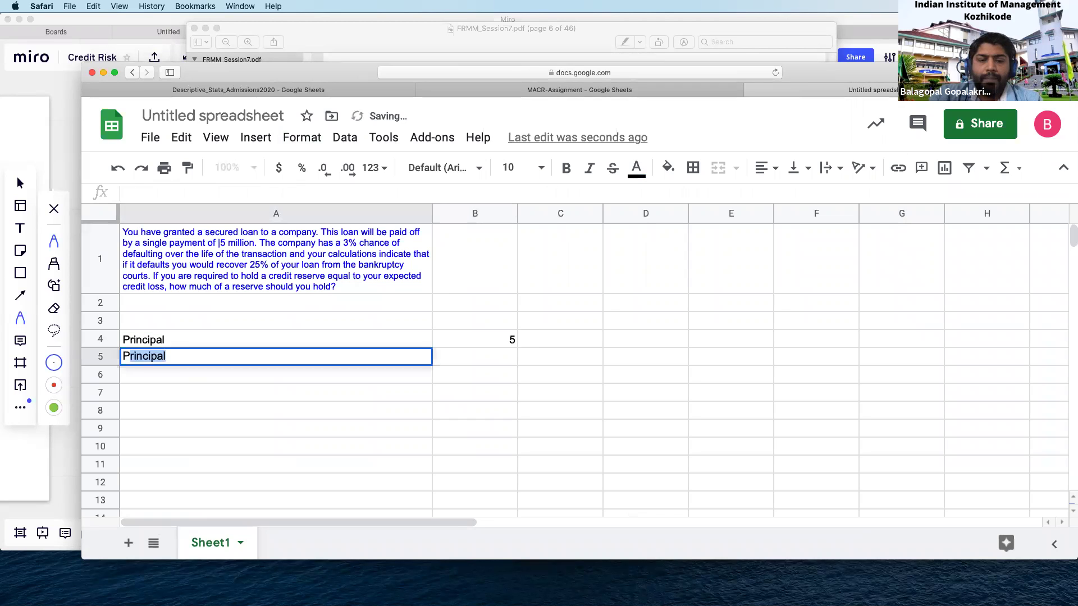
pyautogui.press('Tab')
pyautogui.write('3%')
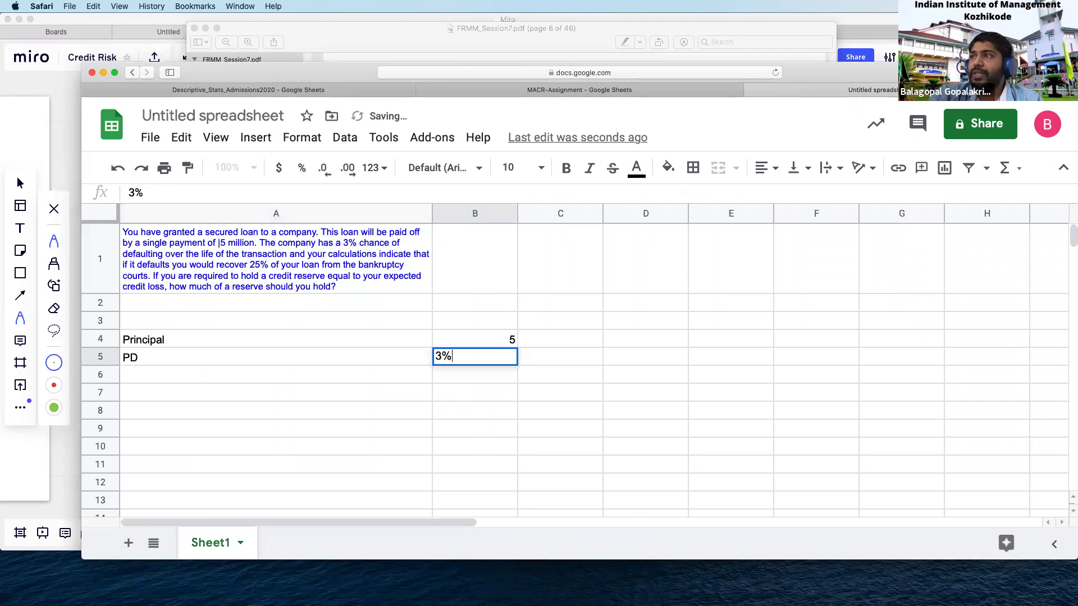
pyautogui.press('Return')
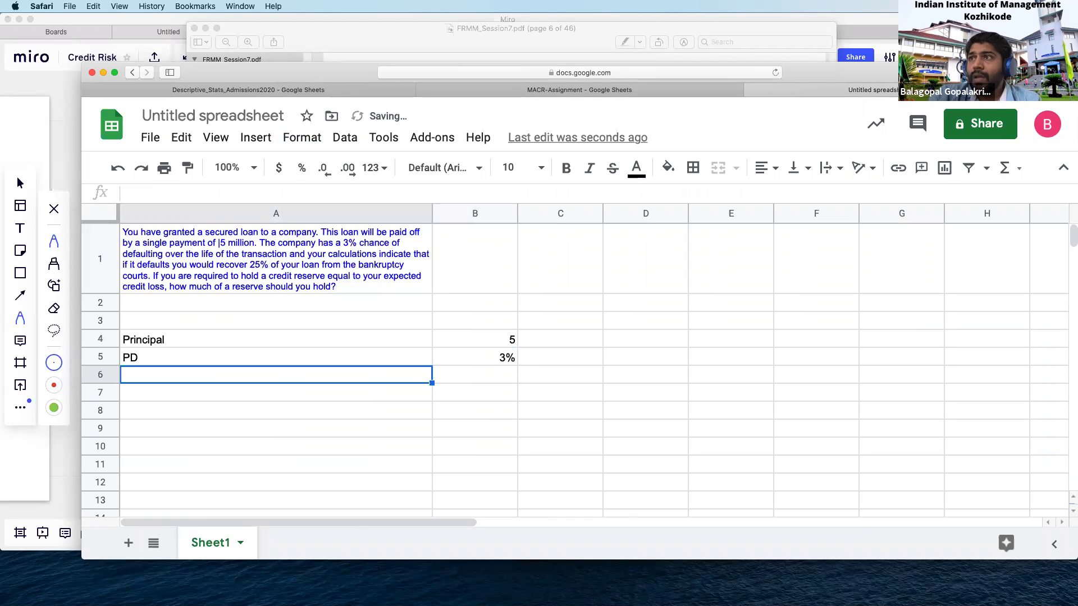
# Enter the label "Recover rate" in A6 with a value of 25% in B6
pyautogui.write('LGD')
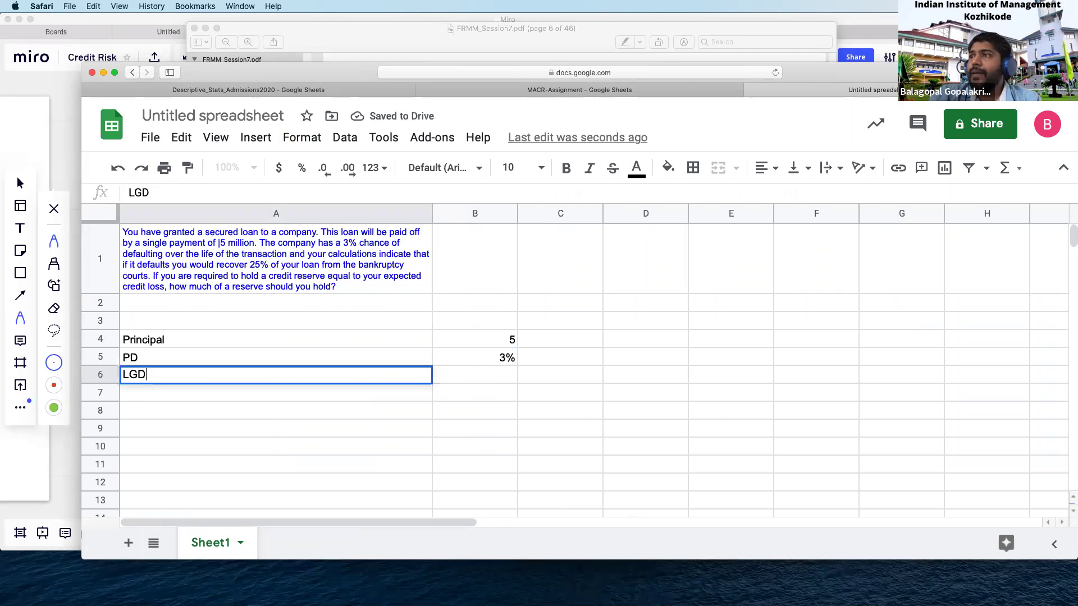
pyautogui.press('Tab')
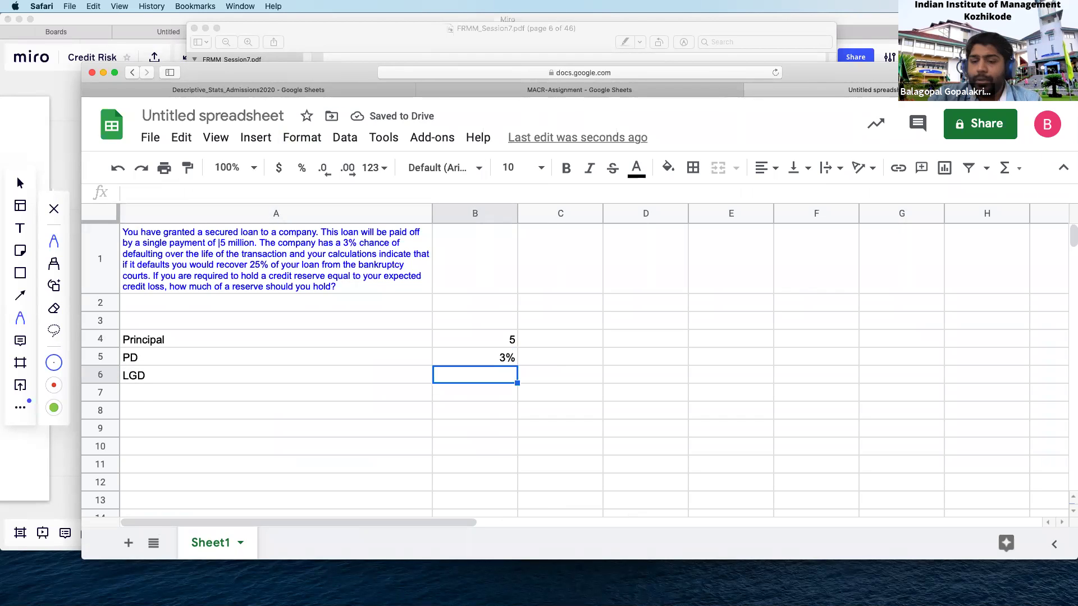
pyautogui.click(275, 375)
pyautogui.write('Recover rate')
pyautogui.press('Tab')
pyautogui.write('25%')
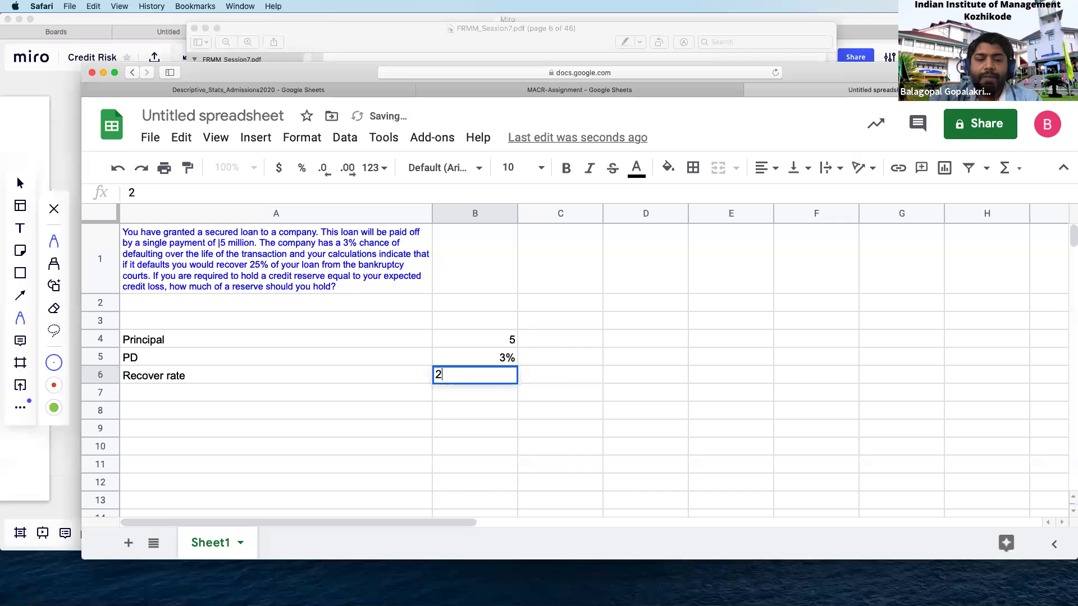
pyautogui.press('Return')
# Label cell A7 as "LGD (1- recovery rate)"
pyautogui.write('LGD')
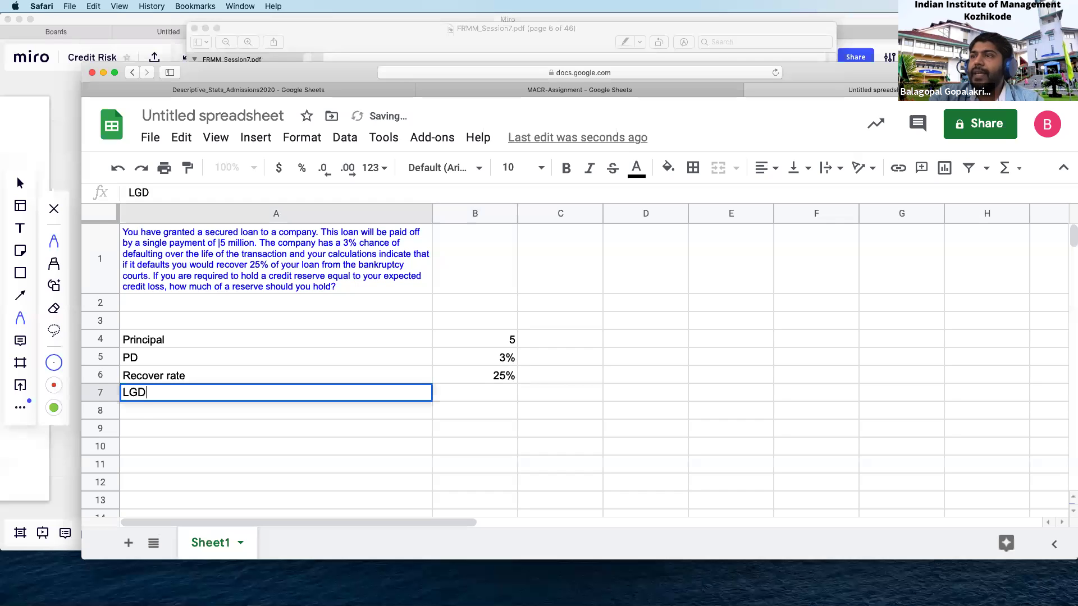
pyautogui.press('Tab')
pyautogui.press('Left')
pyautogui.press('Up')
pyautogui.press('Up')
pyautogui.press('Up')
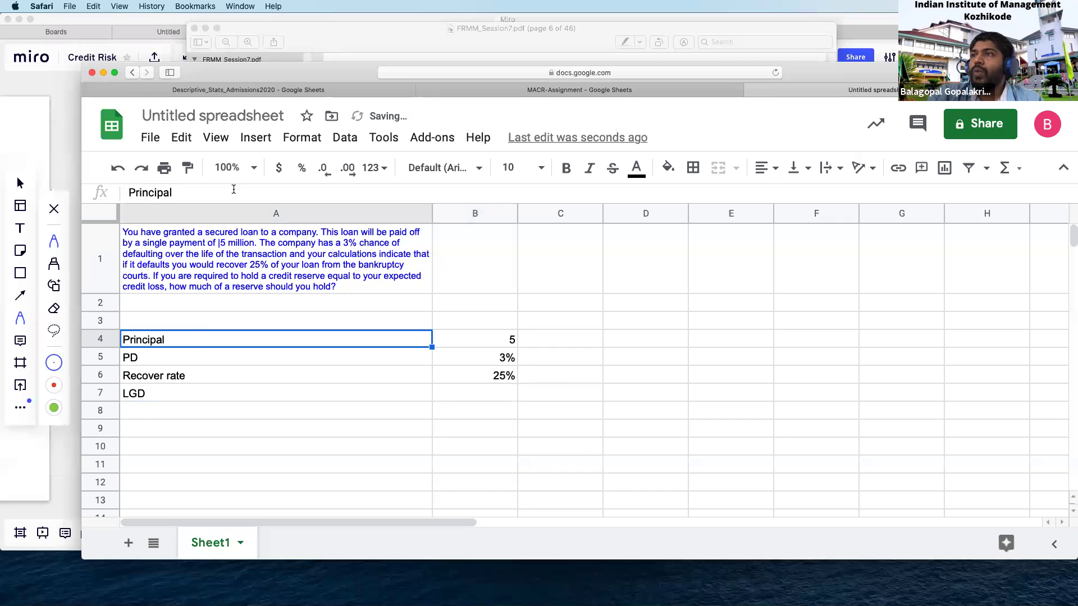
pyautogui.click(163, 397)
pyautogui.click(191, 188)
pyautogui.write('(')
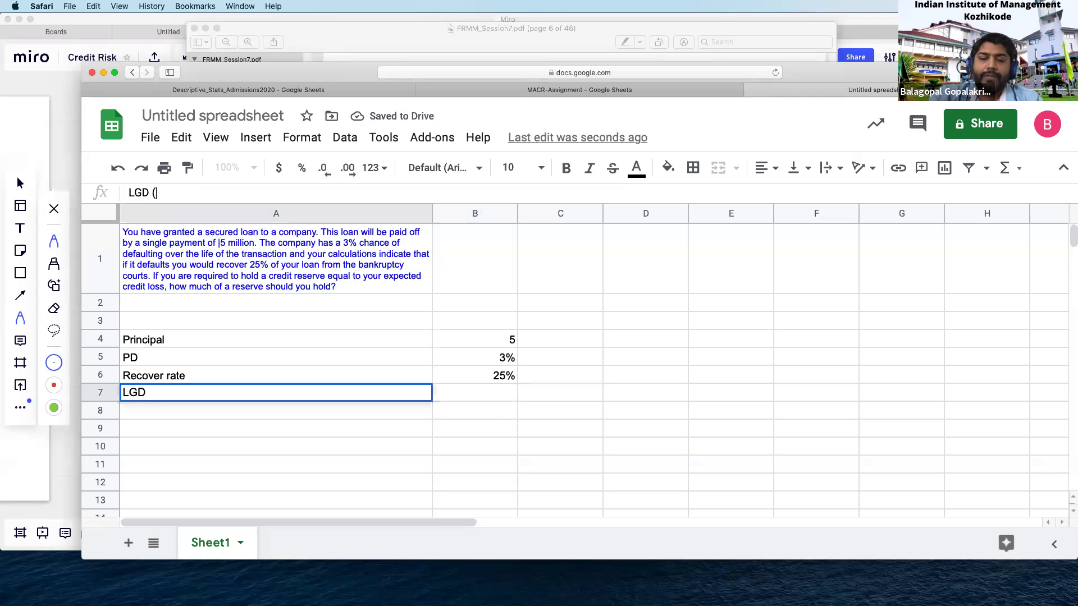
pyautogui.write('1- recovery rate)')
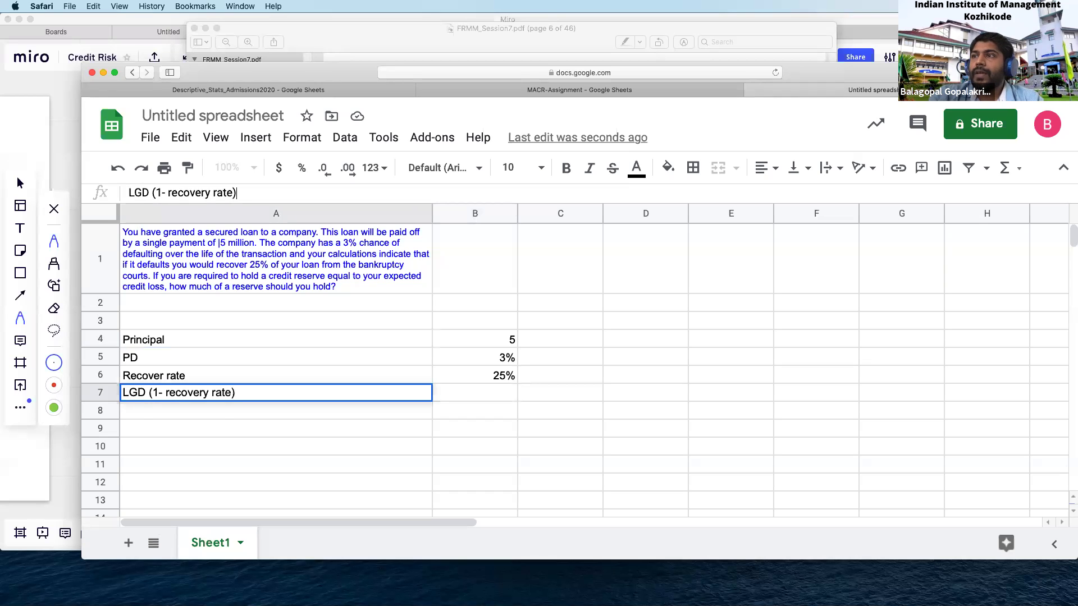
# Calculate the LGD in B7 as 1 minus the recovery rate in B6
pyautogui.press('Tab')
pyautogui.write('=1-')
pyautogui.click(492, 373)
pyautogui.press('Return')
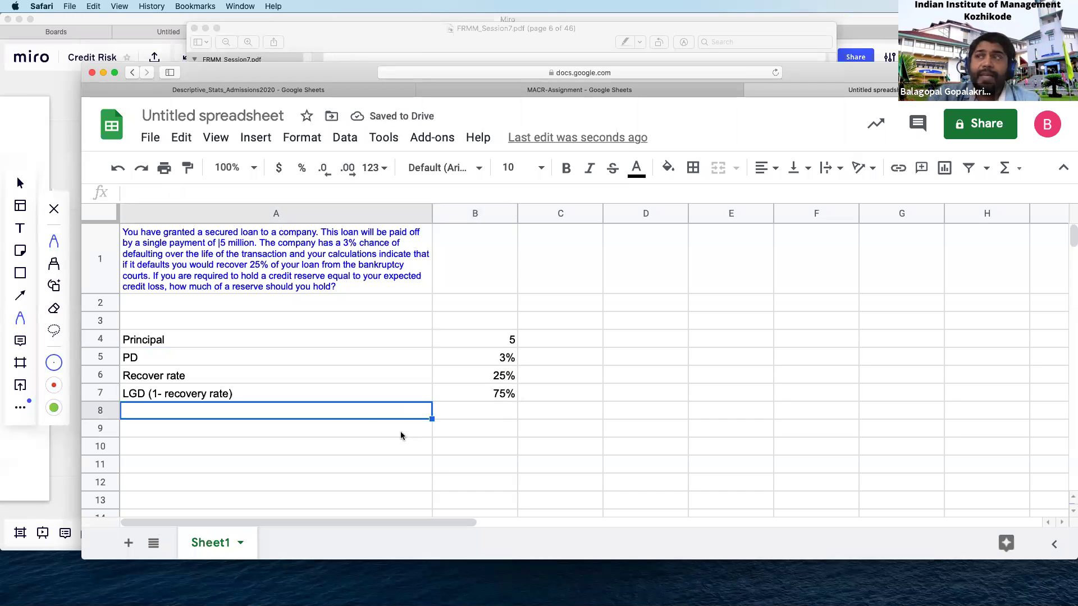
# Label cell A9 as "Expected credit loss"
pyautogui.click(301, 426)
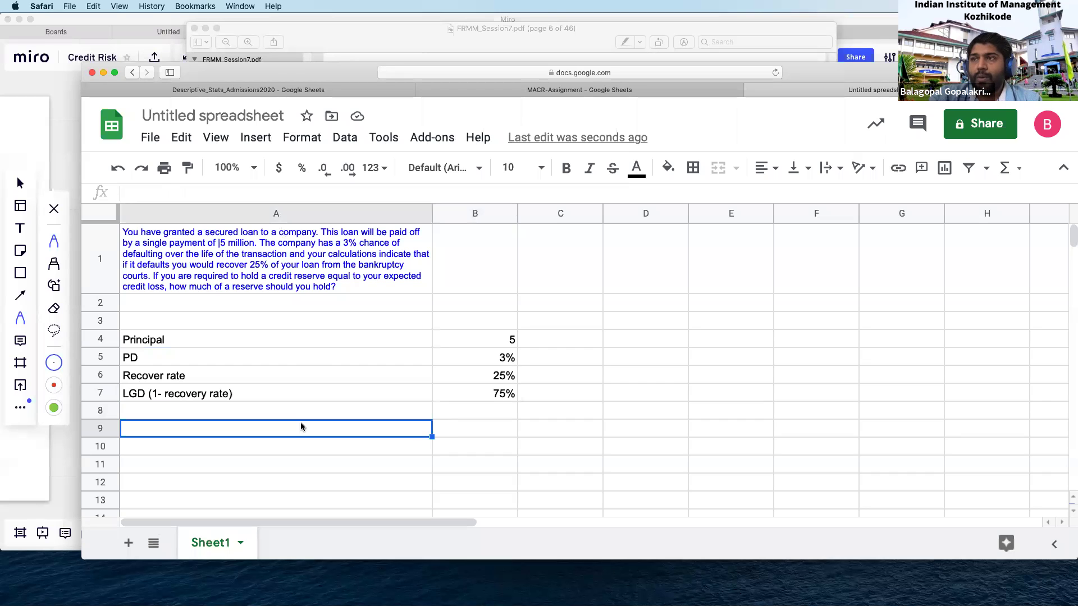
pyautogui.write('Expe')
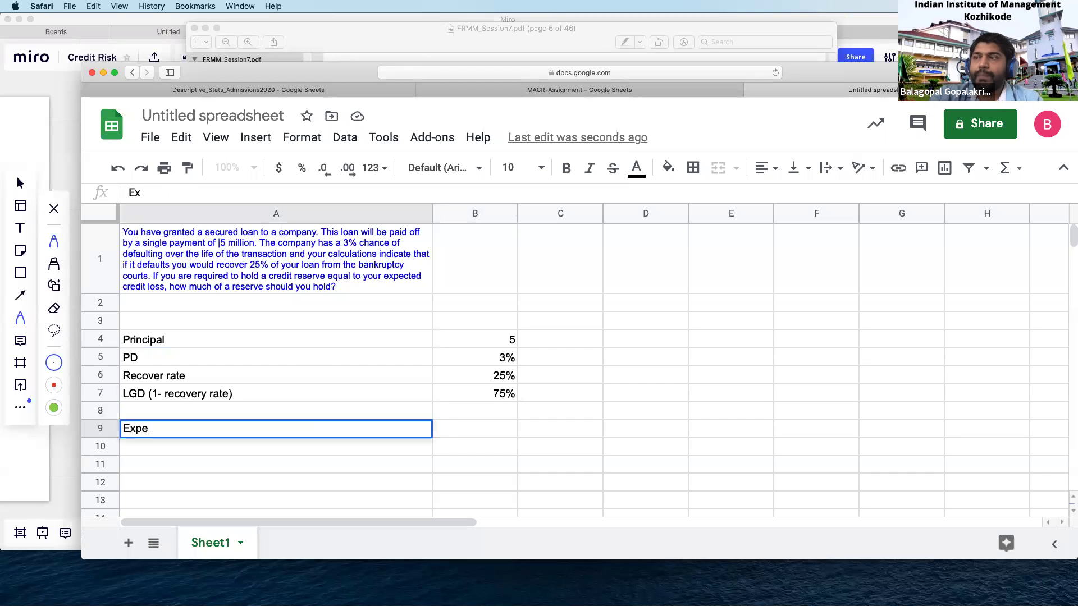
pyautogui.write('cted credit rlos')
pyautogui.press('BackSpace')
pyautogui.press('BackSpace')
pyautogui.press('BackSpace')
pyautogui.press('BackSpace')
pyautogui.write('loss')
pyautogui.press('Tab')
# Calculate the expected credit loss in B9 with the formula =B4*B5*B7
pyautogui.write('=')
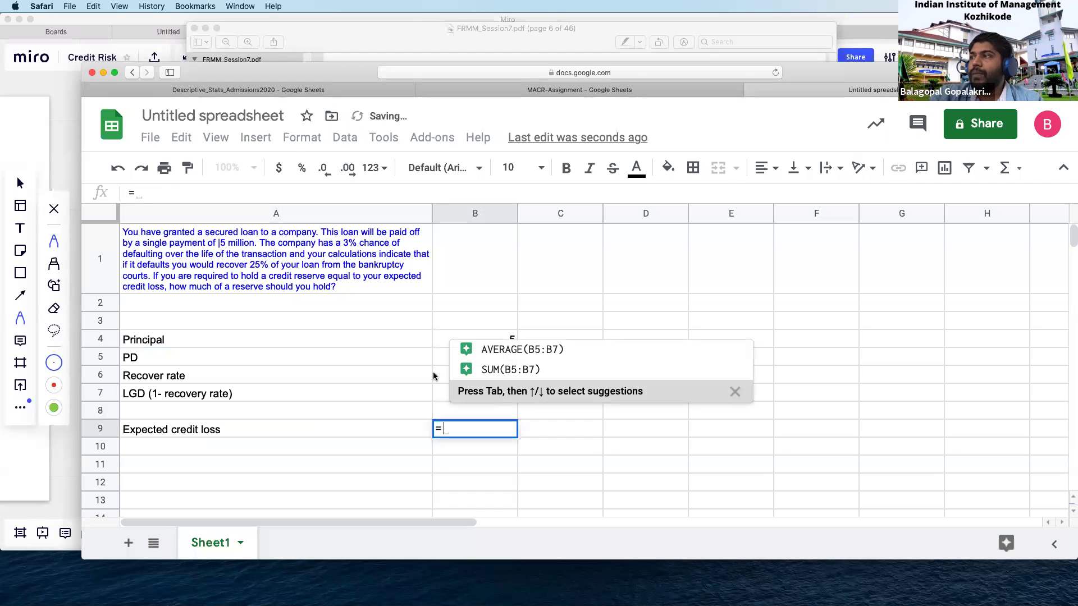
pyautogui.click(427, 344)
pyautogui.click(447, 343)
pyautogui.write('*')
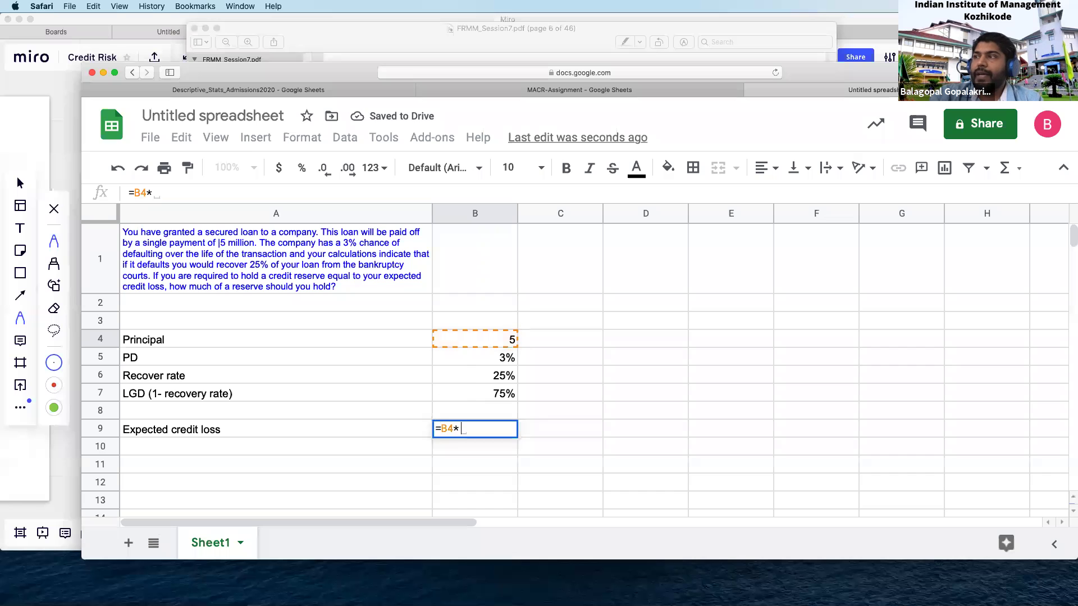
pyautogui.click(475, 366)
pyautogui.write('*')
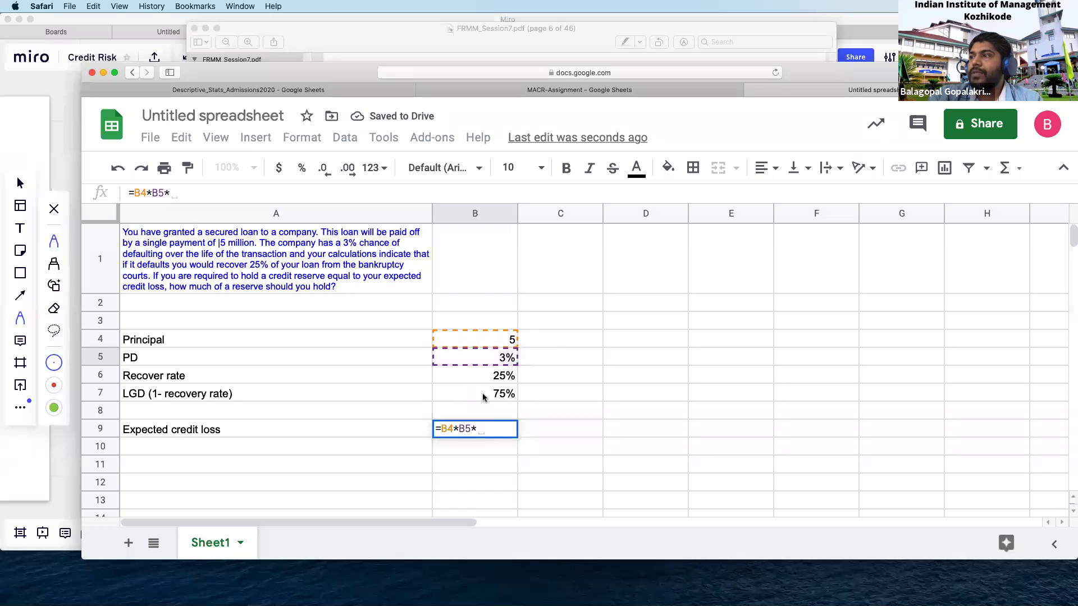
pyautogui.click(488, 394)
pyautogui.press('Return')
pyautogui.click(499, 437)
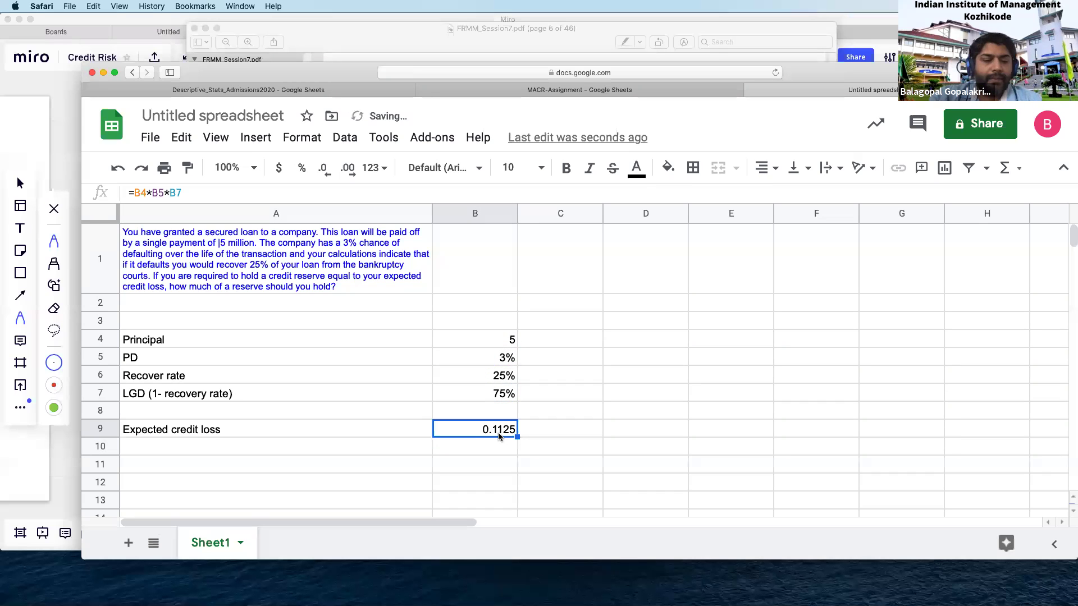
pyautogui.click(339, 165)
pyautogui.click(339, 164)
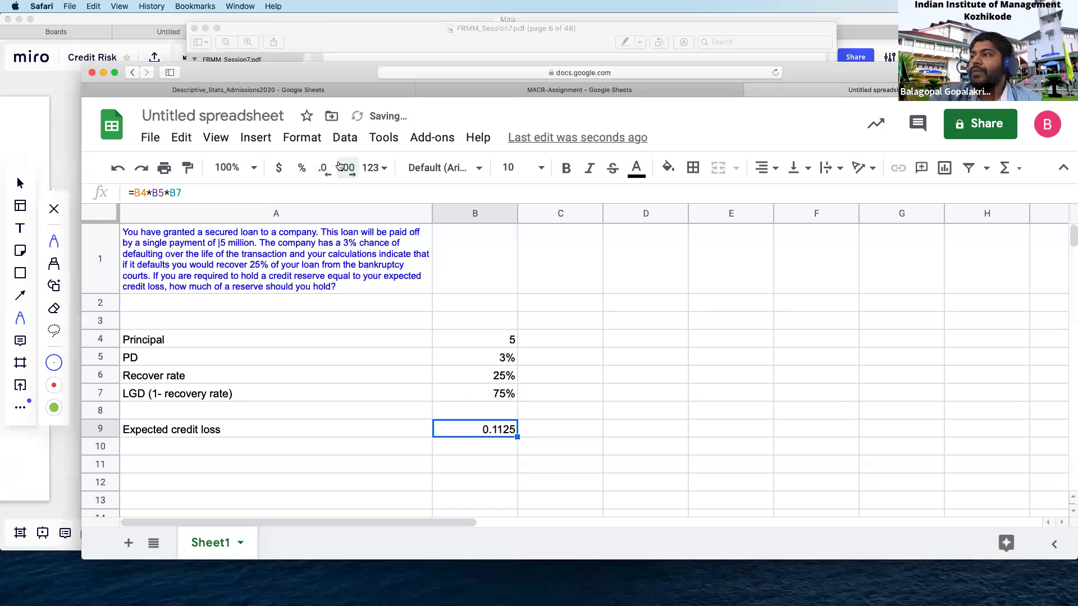
pyautogui.click(264, 468)
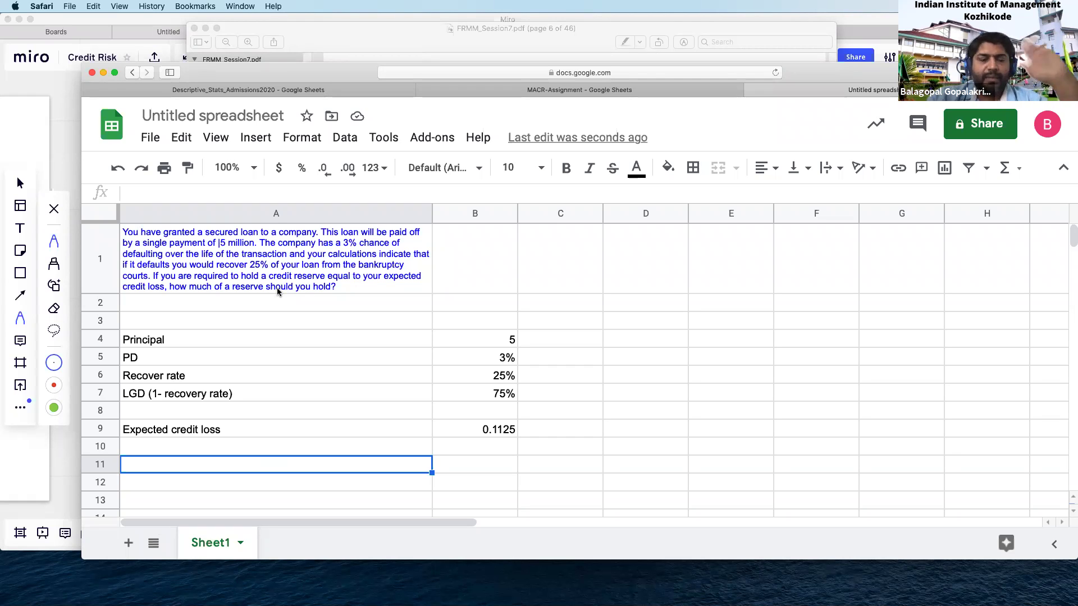
# Switch to FRMM_Session7.pdf in Preview, show it full screen and clear the text selection on the slide
pyautogui.press('super+Tab')
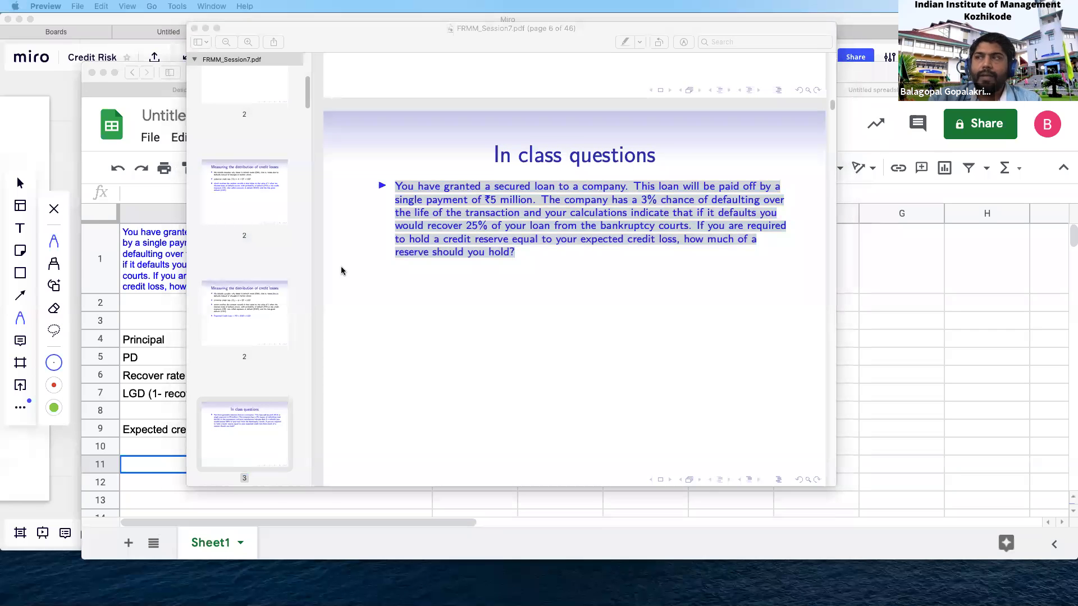
pyautogui.click(135, 6)
pyautogui.click(135, 7)
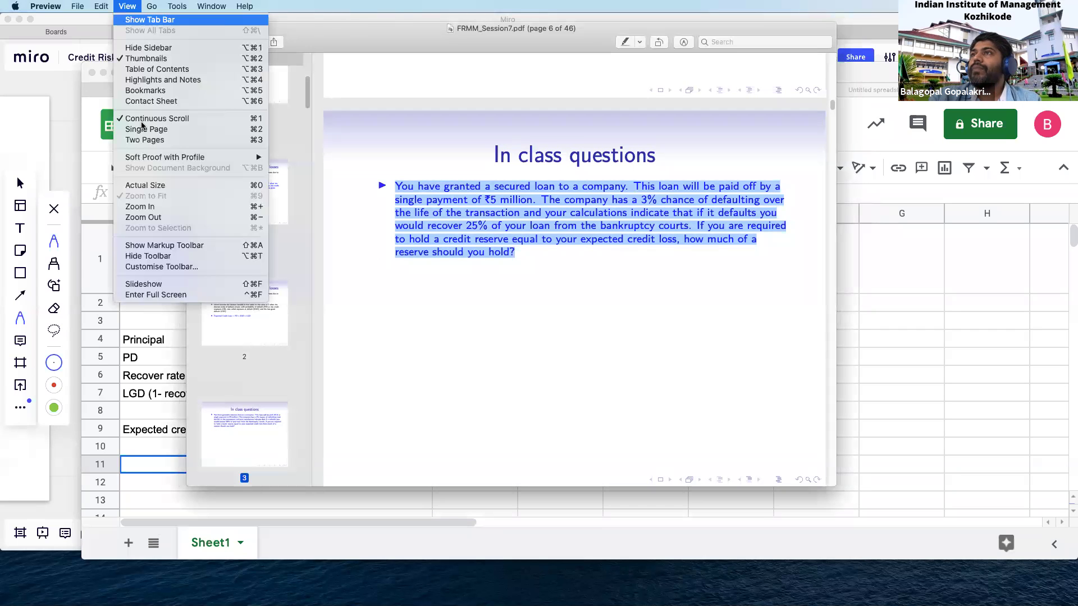
pyautogui.click(185, 295)
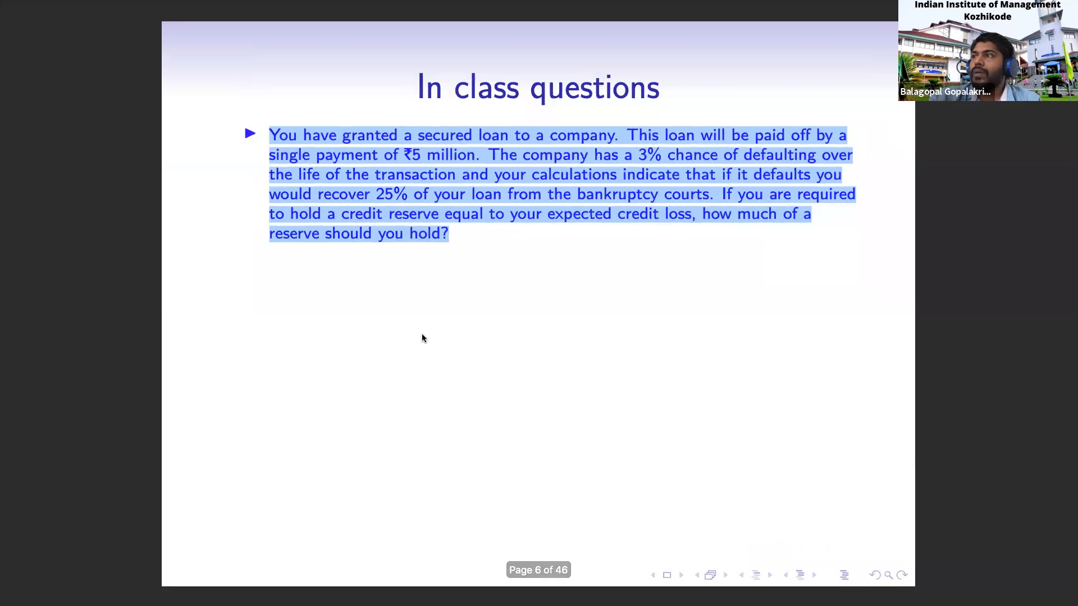
pyautogui.click(423, 337)
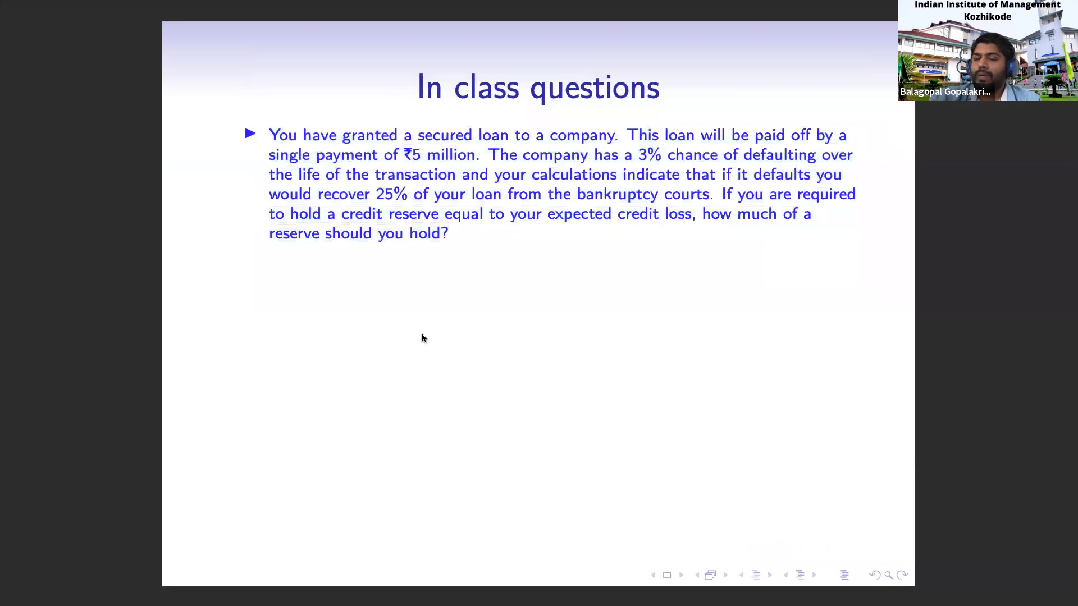
# Go through the unexpected credit loss slides up to the in-class question about the $50,000 loan commitment
pyautogui.press('Right')
pyautogui.press('Right')
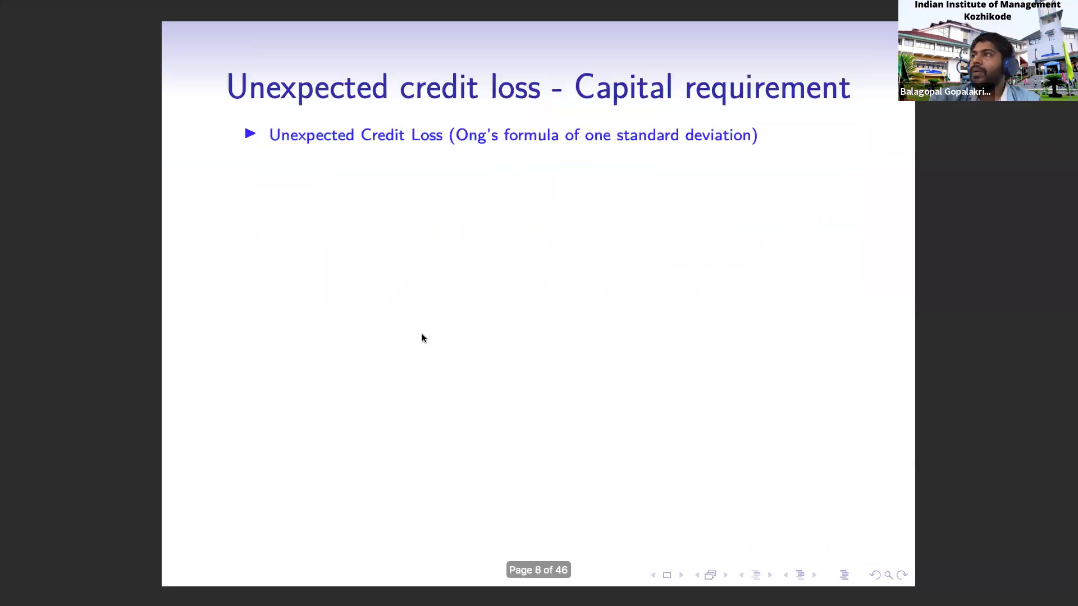
pyautogui.press('Right')
pyautogui.press('Right')
pyautogui.press('Right')
pyautogui.press('Right')
pyautogui.press('Left')
pyautogui.press('Right')
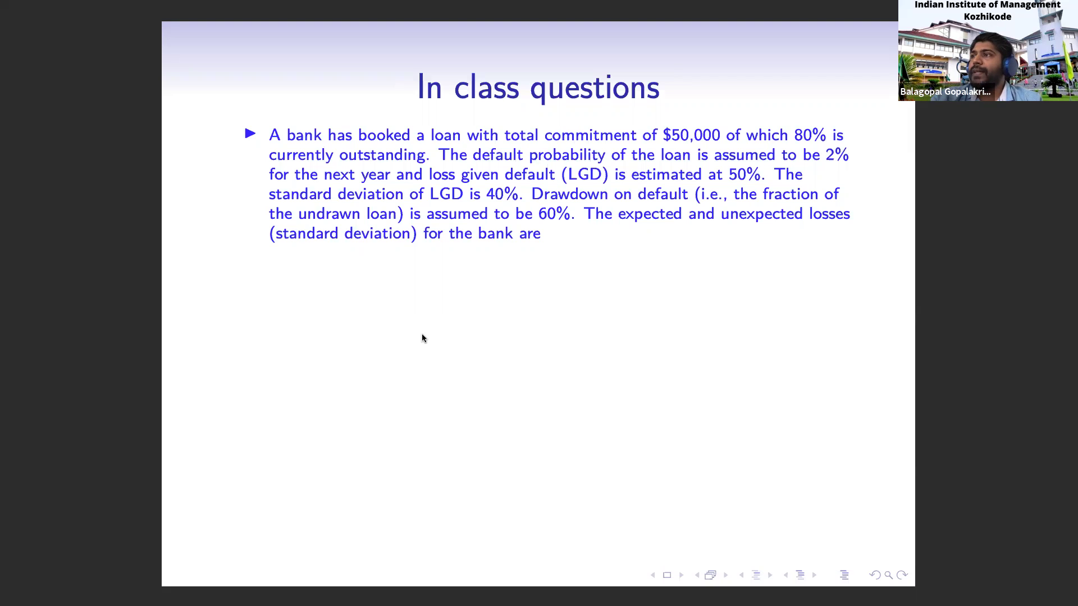
# Copy the full text of the $50,000 loan commitment question and leave the full-screen view
pyautogui.moveTo(544, 236); pyautogui.dragTo(271, 134)
pyautogui.press('super+c')
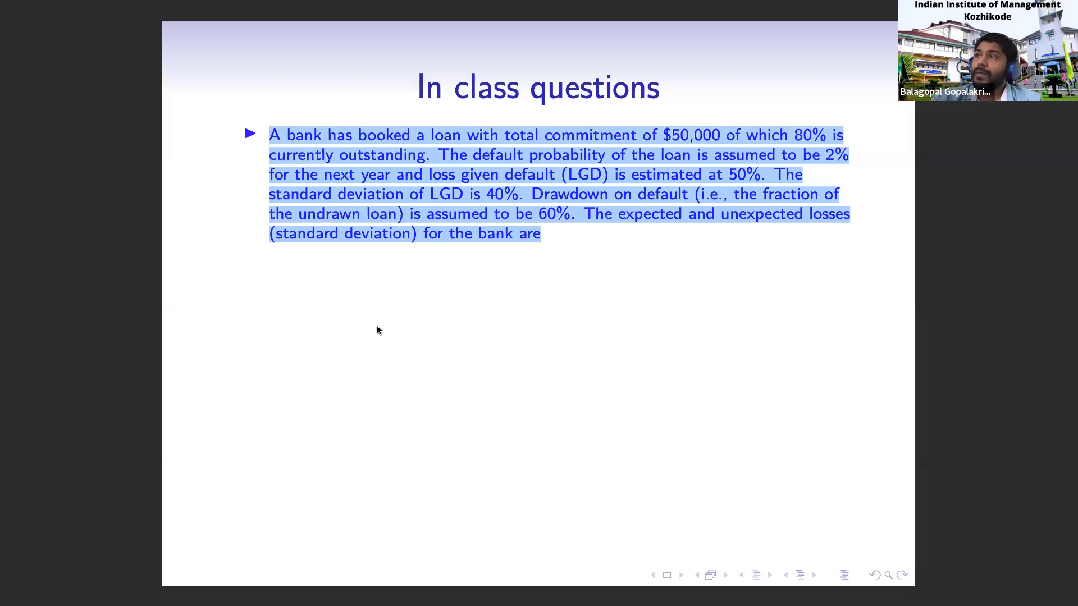
pyautogui.click(377, 330)
pyautogui.press('Escape')
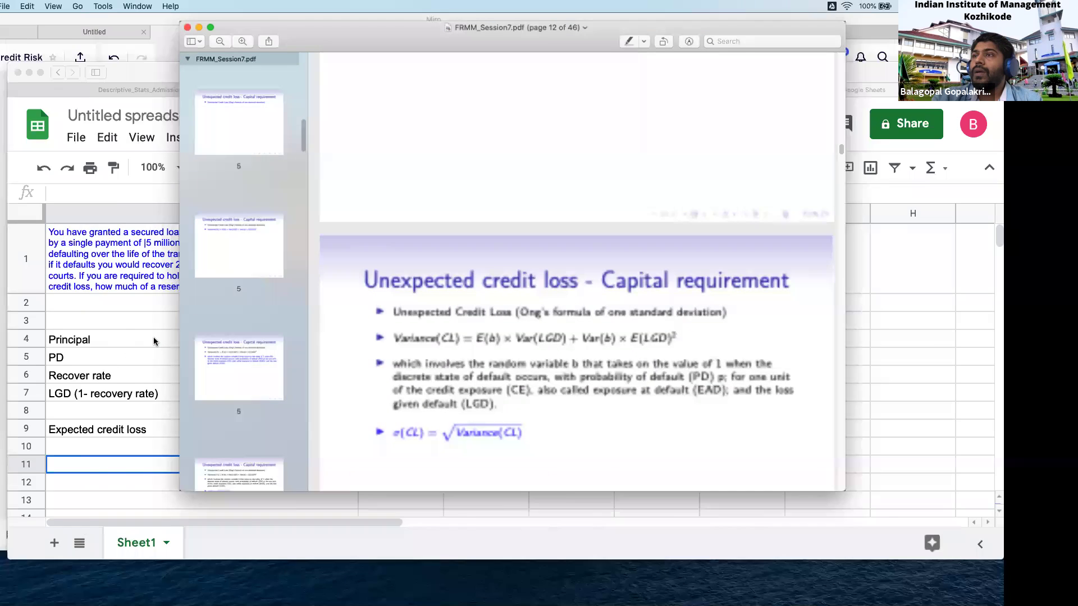
# Switch to the Google Sheets spreadsheet, add a new sheet and paste the copied question into A1
pyautogui.click(166, 388)
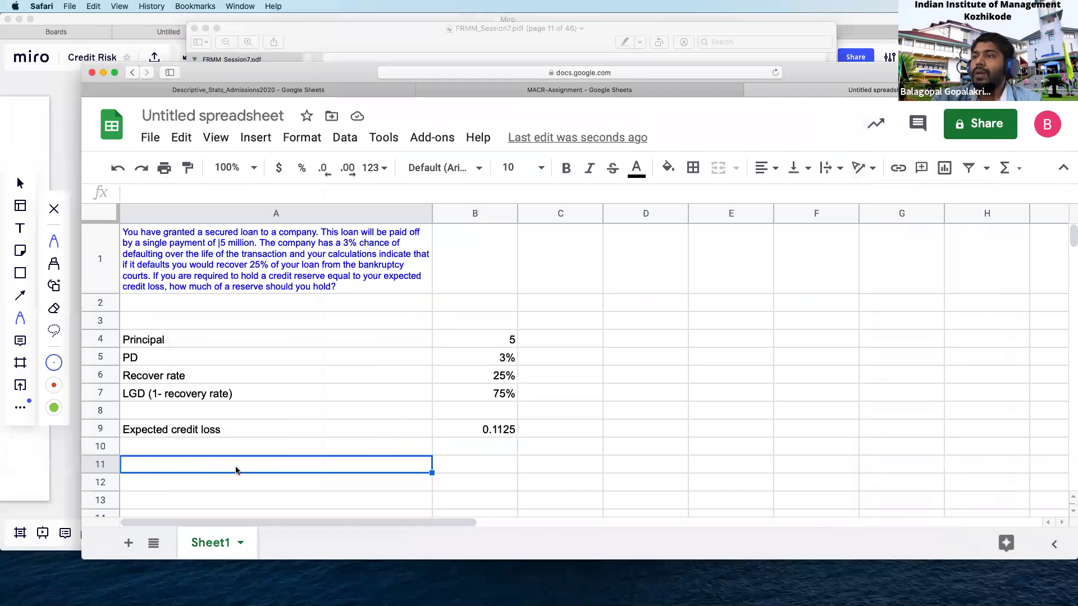
pyautogui.click(128, 543)
pyautogui.press('super+v')
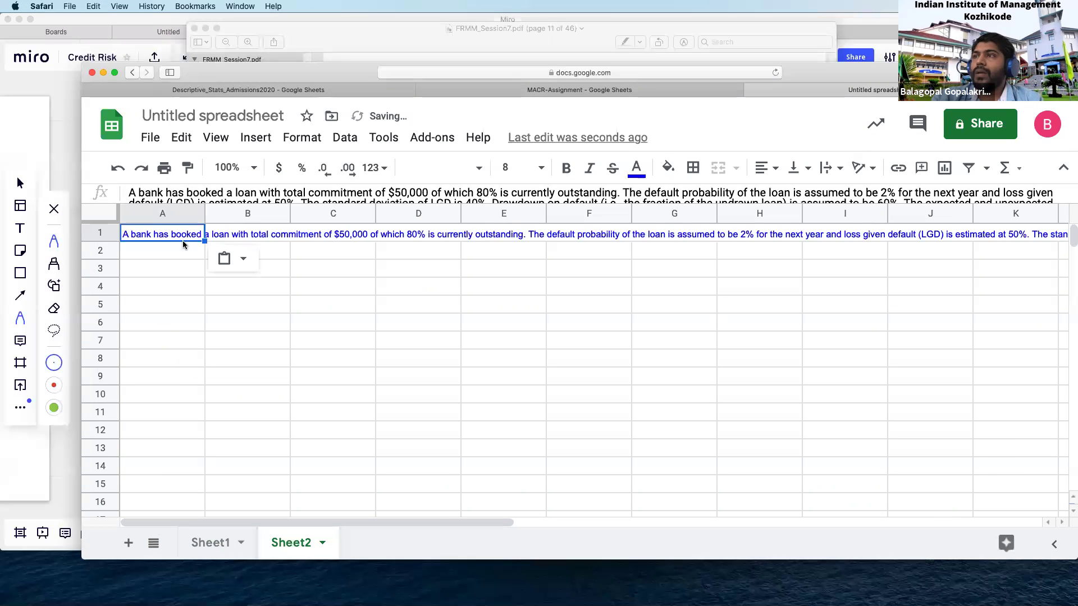
# Wrap the question text in A1 and widen column A to more than four times its width
pyautogui.click(302, 137)
pyautogui.moveTo(416, 462)
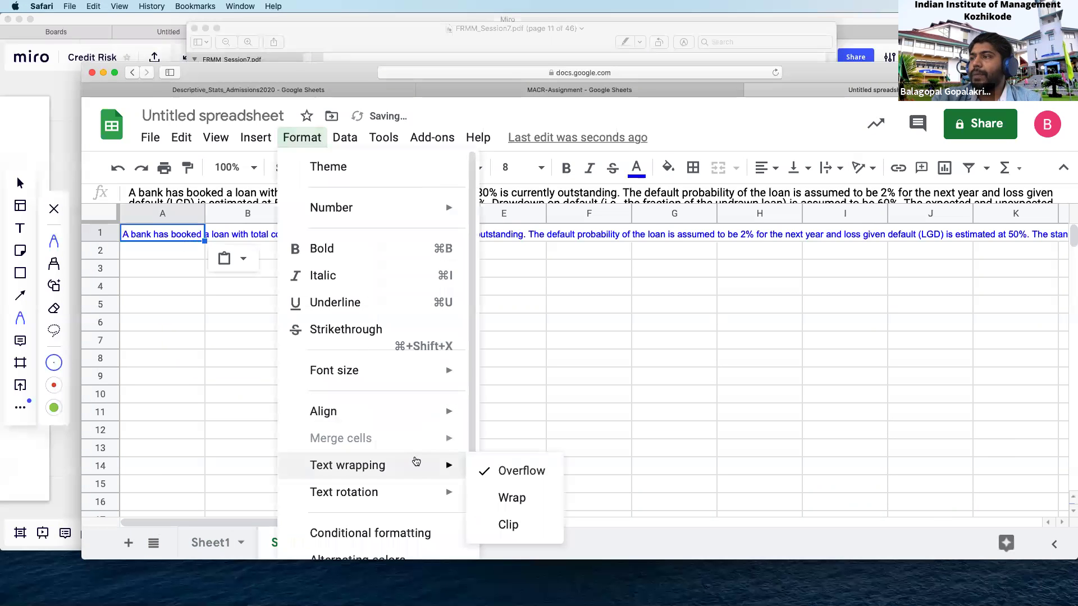
pyautogui.click(511, 497)
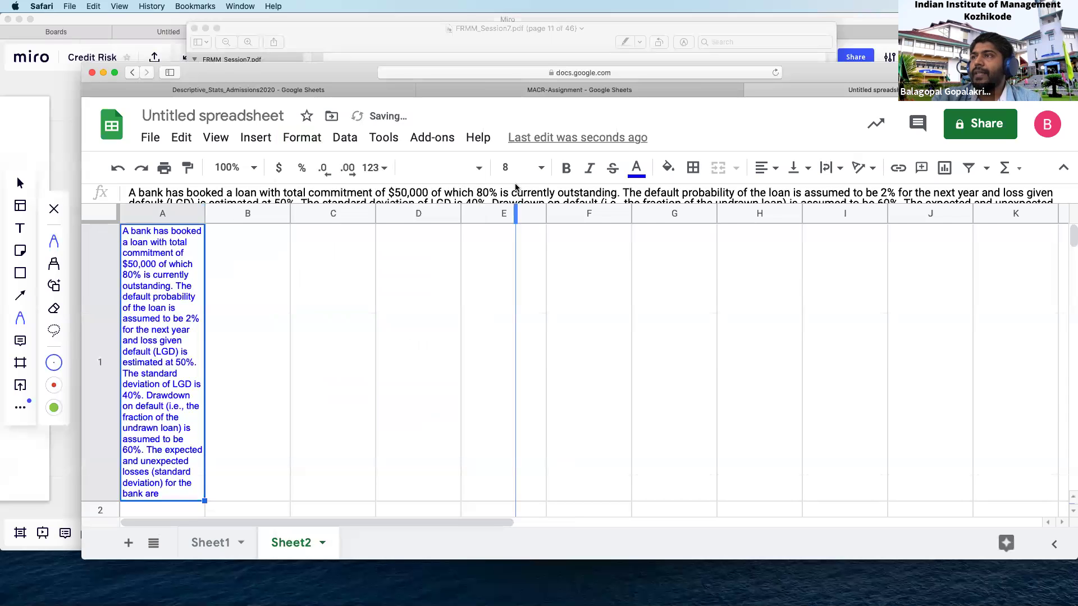
pyautogui.moveTo(516, 188); pyautogui.dragTo(515, 188)
# Enter the label "Total commitment" in A4 with a value of 50 in B4
pyautogui.click(374, 326)
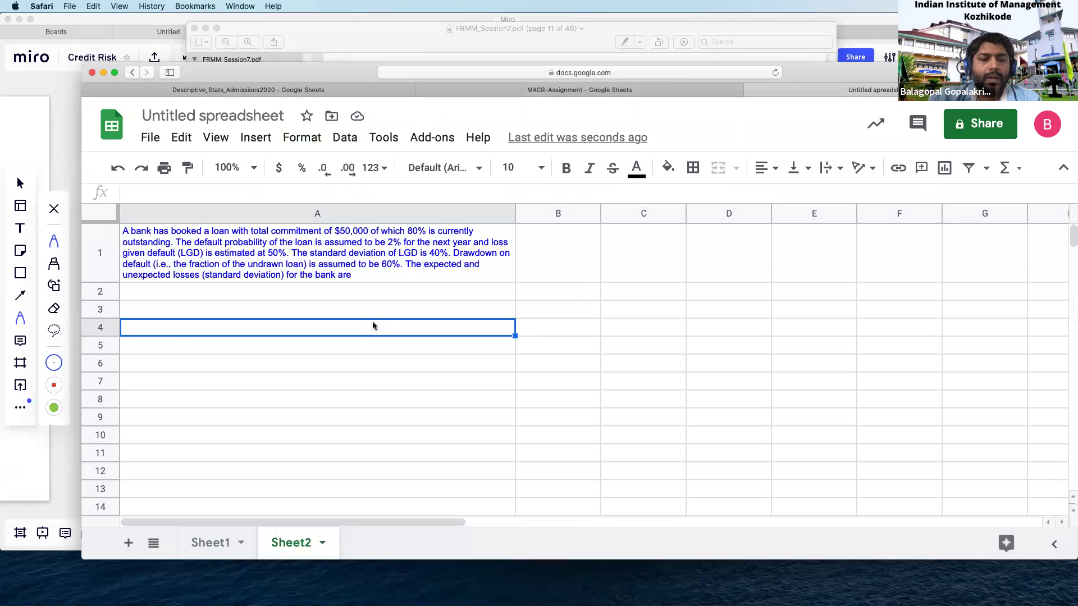
pyautogui.write('Total committmen')
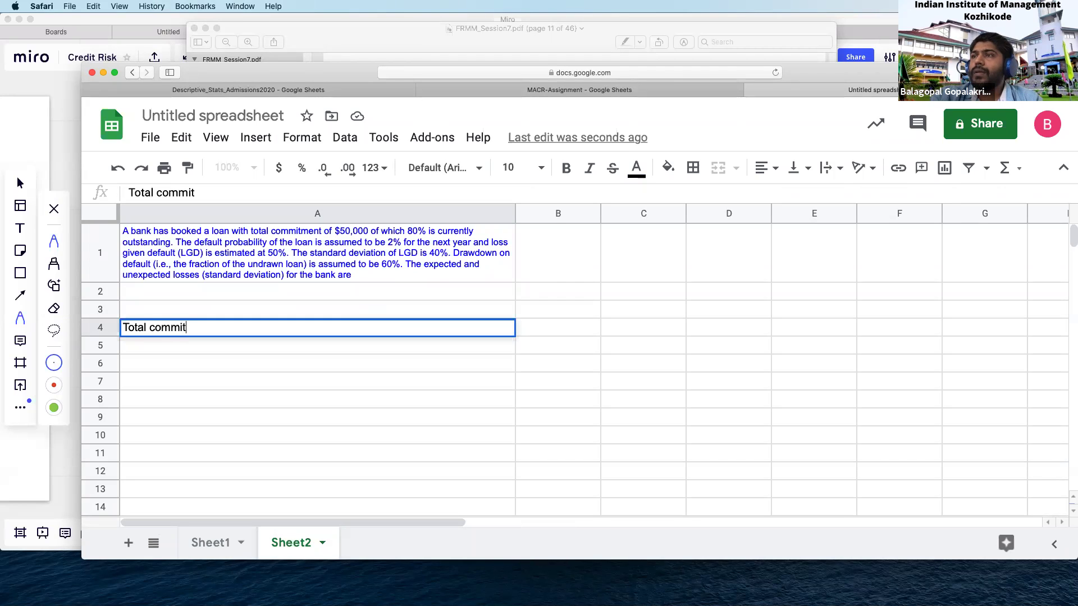
pyautogui.press('BackSpace')
pyautogui.press('BackSpace')
pyautogui.press('BackSpace')
pyautogui.press('BackSpace')
pyautogui.write('ment')
pyautogui.press('Tab')
pyautogui.write('50')
pyautogui.press('Return')
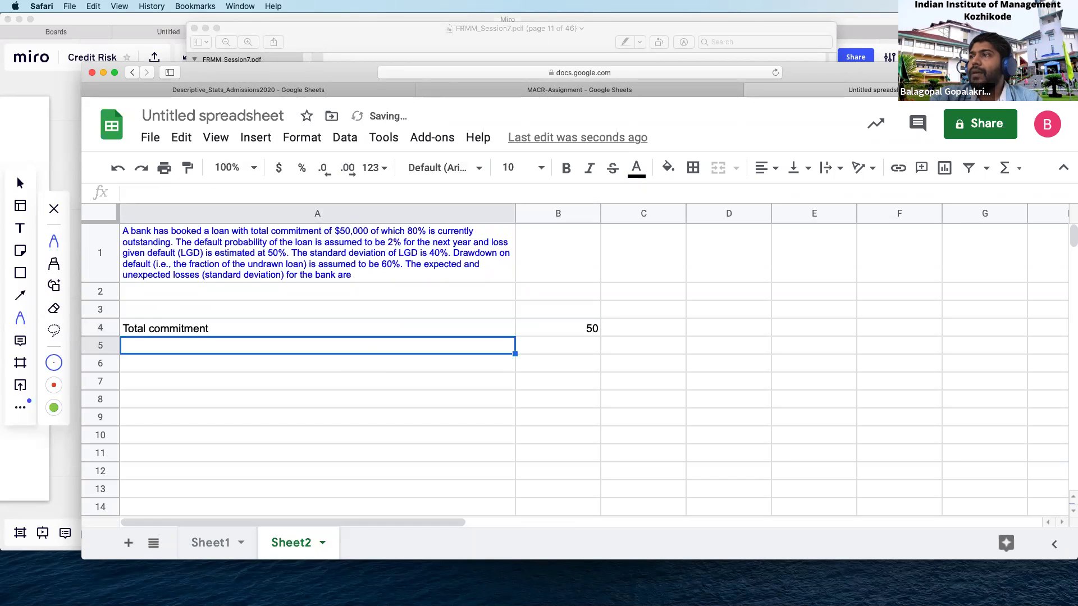
# Enter the label "Outstanding today" in A5
pyautogui.write('POutstand')
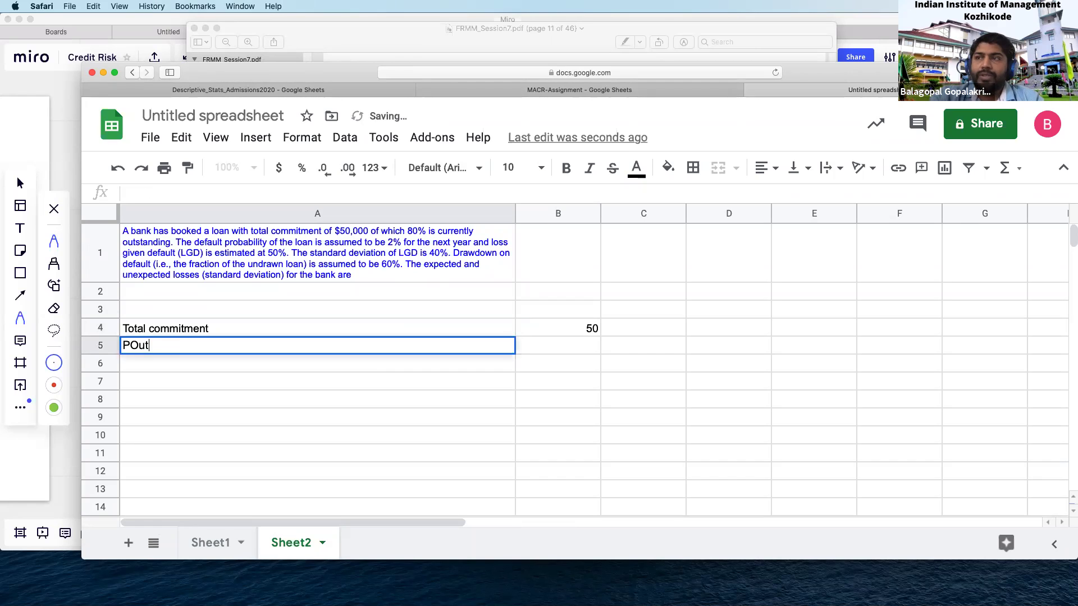
pyautogui.press('BackSpace')
pyautogui.press('BackSpace')
pyautogui.press('BackSpace')
pyautogui.press('BackSpace')
pyautogui.press('BackSpace')
pyautogui.press('BackSpace')
pyautogui.press('BackSpace')
pyautogui.press('BackSpace')
pyautogui.write('Outstanin')
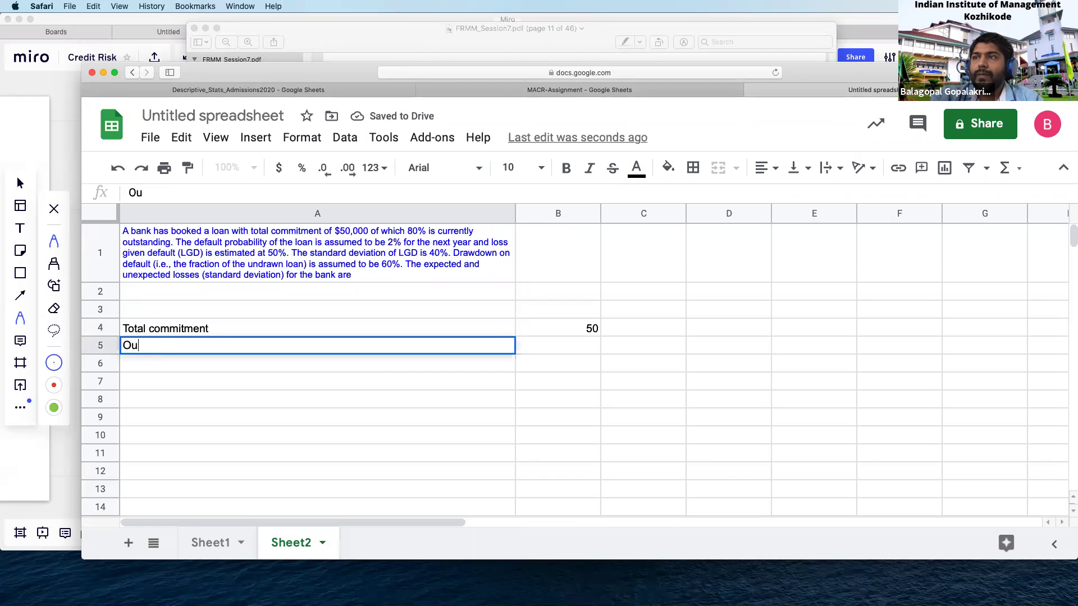
pyautogui.press('BackSpace')
pyautogui.press('BackSpace')
pyautogui.write('ding today')
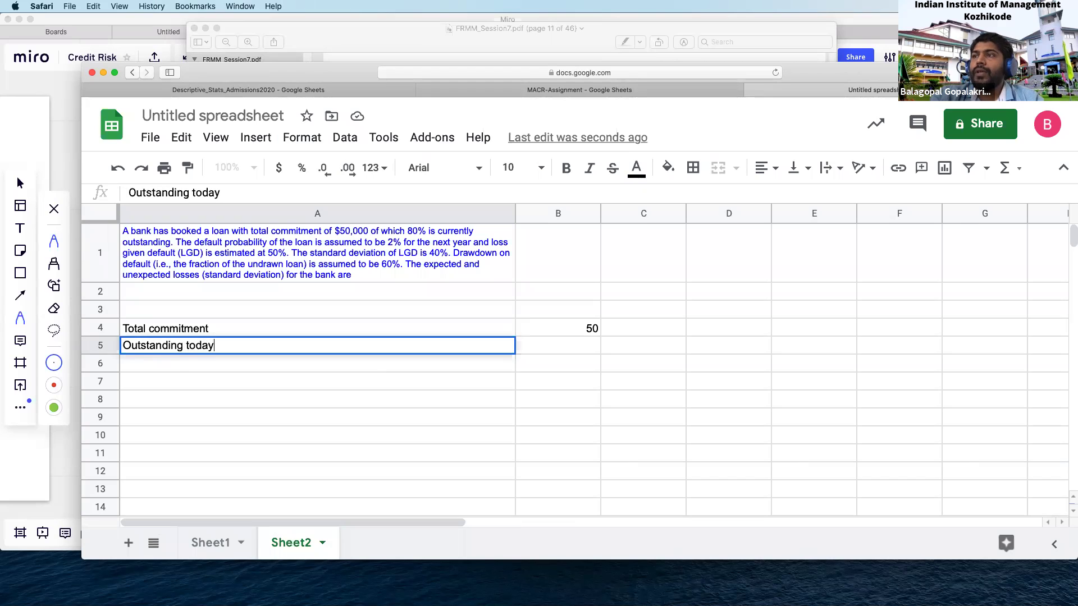
# Calculate the outstanding amount in B5 as 80% of the total commitment with =80%*B4
pyautogui.press('Tab')
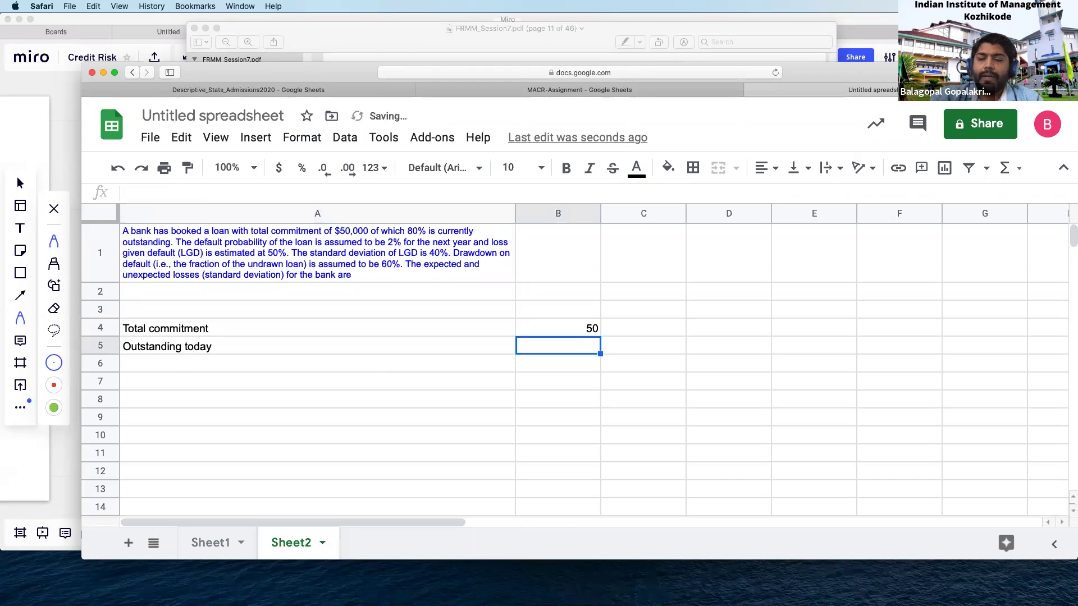
pyautogui.write('=80%')
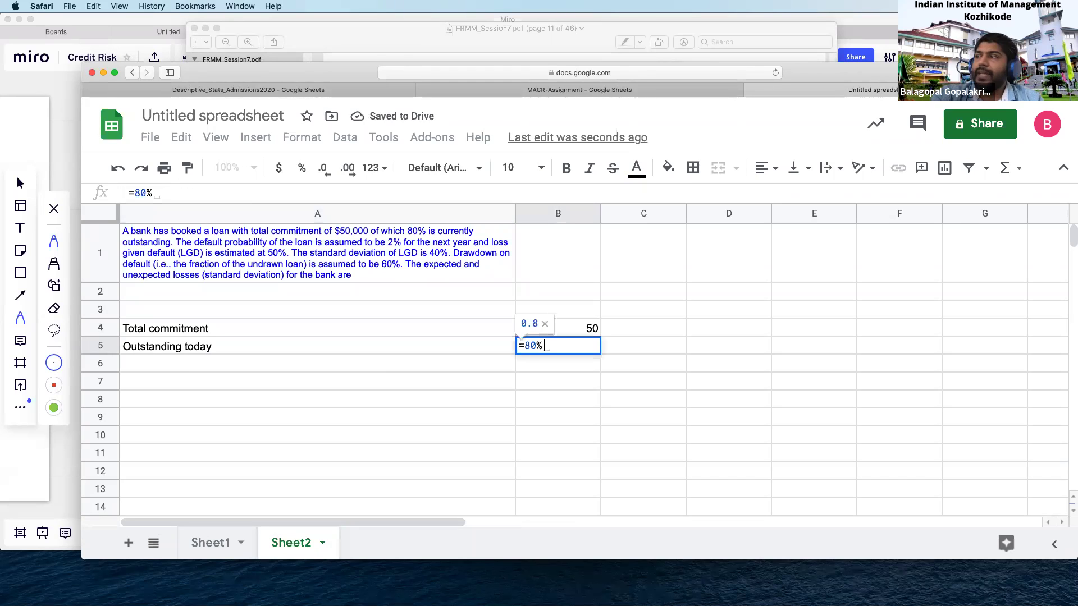
pyautogui.write('*')
pyautogui.click(589, 329)
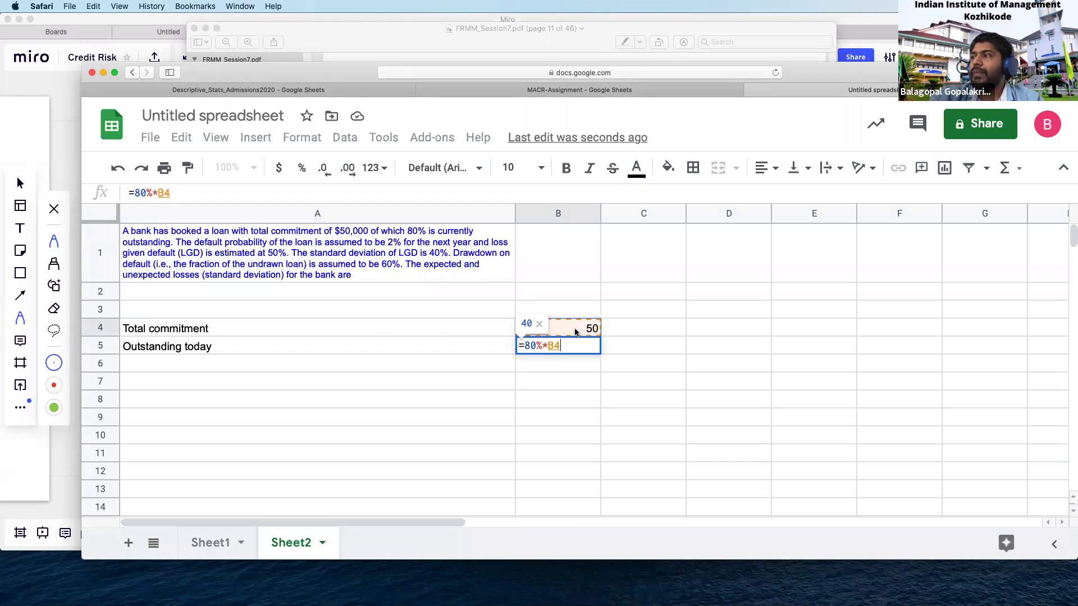
pyautogui.press('Return')
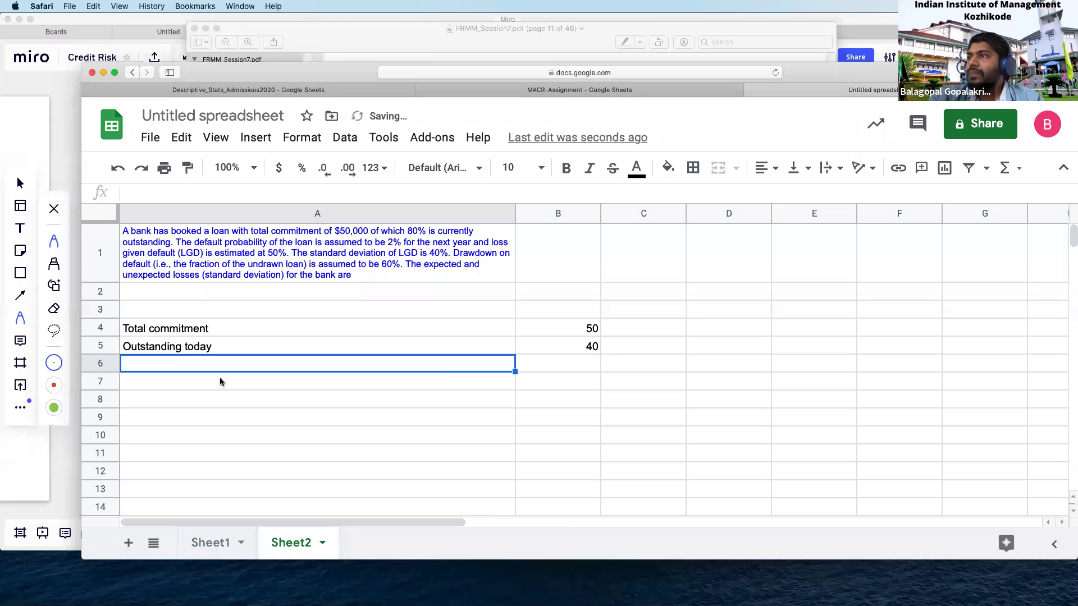
# Add the inputs PD with 2% in row 6 and LGD with 50% in row 7
pyautogui.write('PD')
pyautogui.press('Tab')
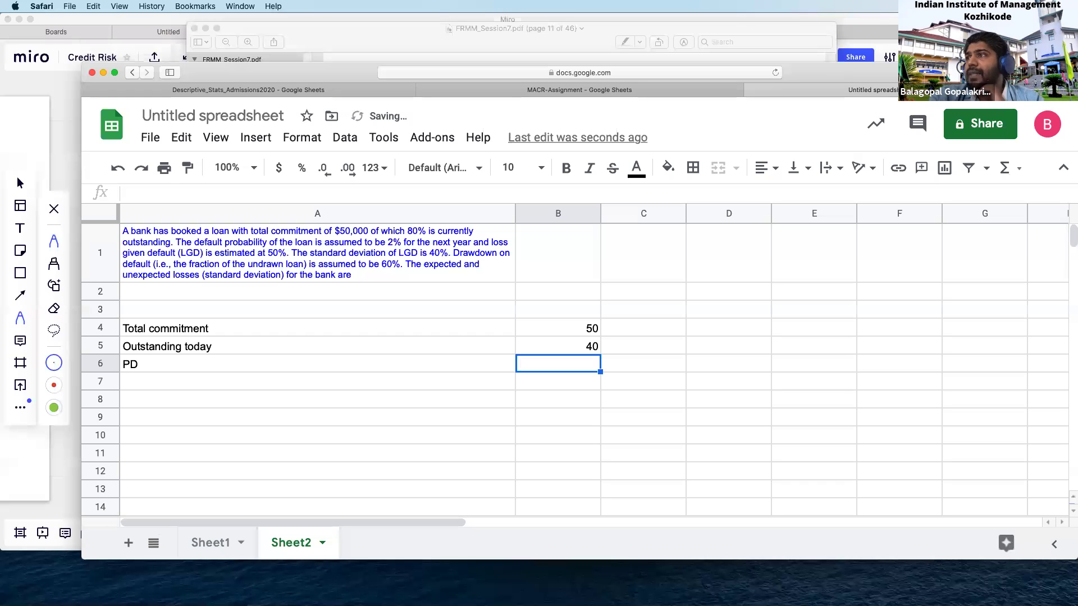
pyautogui.write('2%')
pyautogui.press('Return')
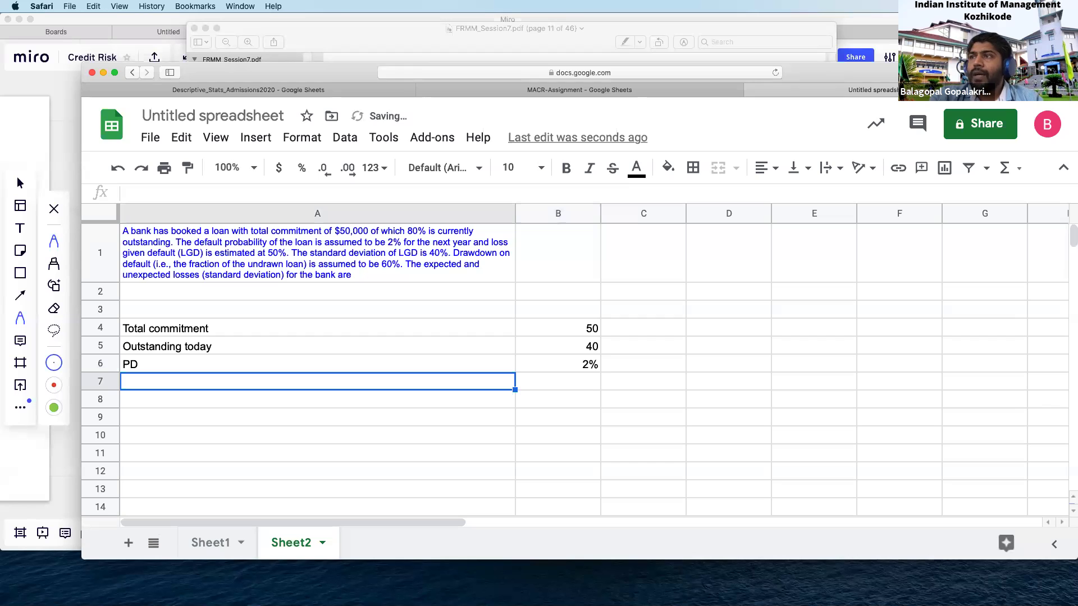
pyautogui.write('LGD')
pyautogui.press('Tab')
pyautogui.write('50%')
pyautogui.press('Return')
# Add the labels "Expected losses" in A9 and "Adjusted expoure" in A8
pyautogui.press('Down')
pyautogui.write('Expected losses')
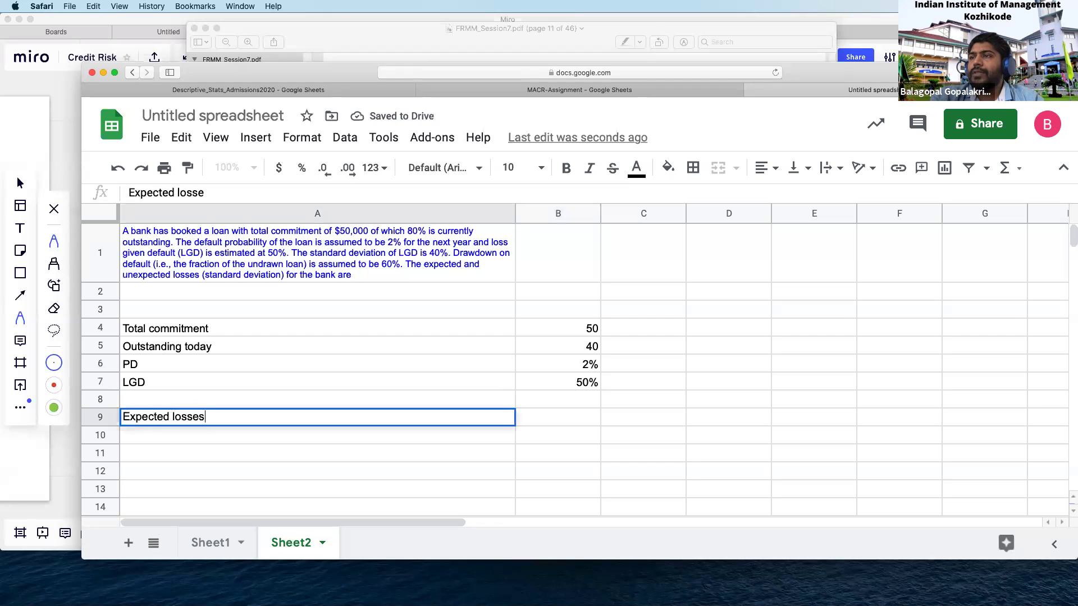
pyautogui.press('Tab')
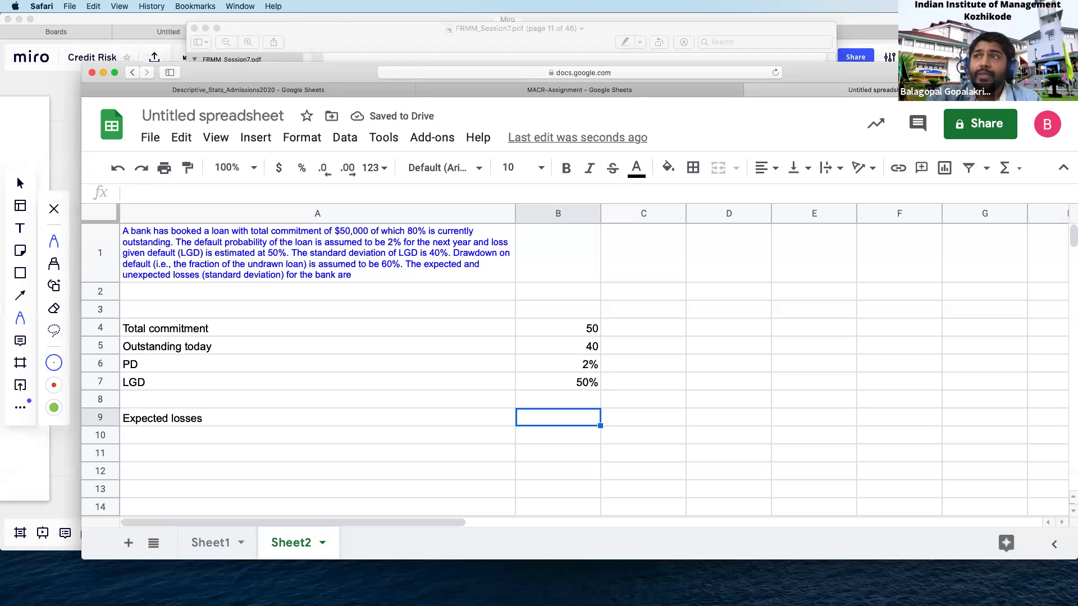
pyautogui.click(170, 401)
pyautogui.write('Adjusted expoure')
# Calculate the adjusted exposure in B8 by adding 60% of the undrawn commitment to the outstanding amount, =B5+60%*(B4-B5)
pyautogui.press('Tab')
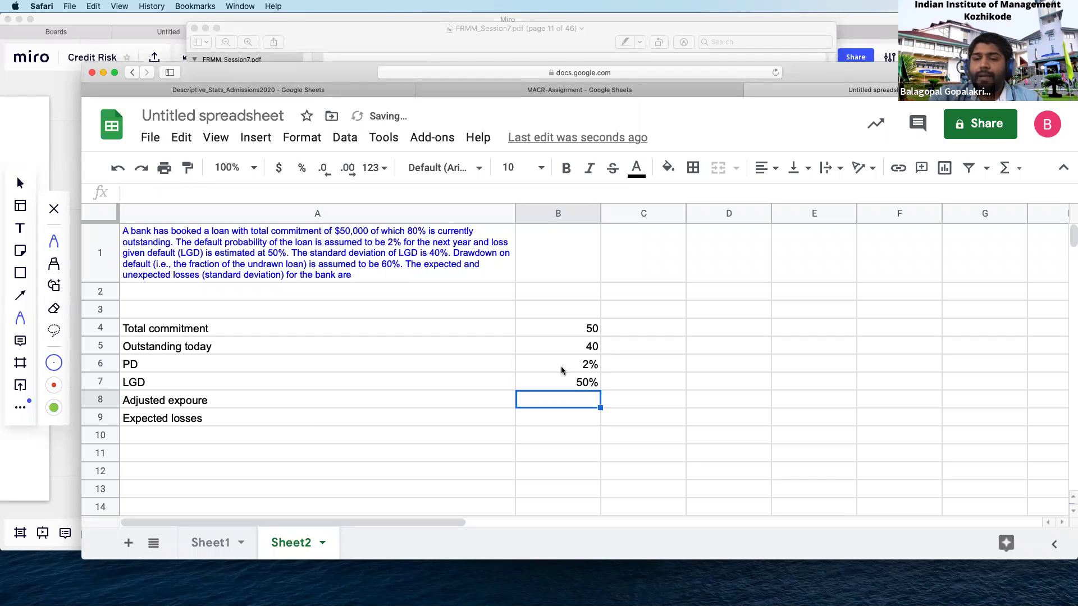
pyautogui.write('=')
pyautogui.click(570, 351)
pyautogui.write('+')
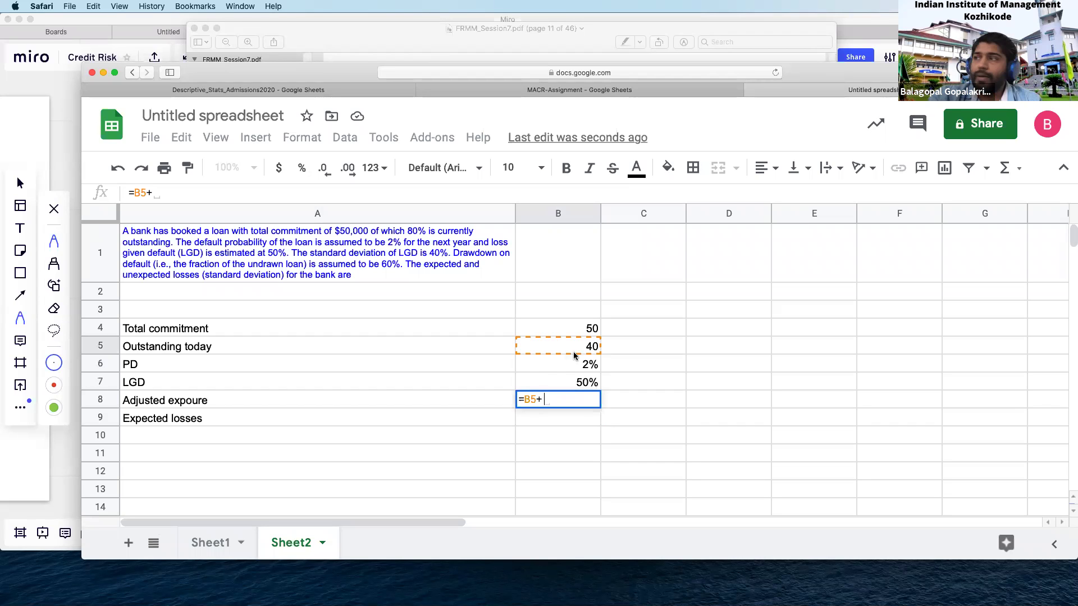
pyautogui.write('60%*(')
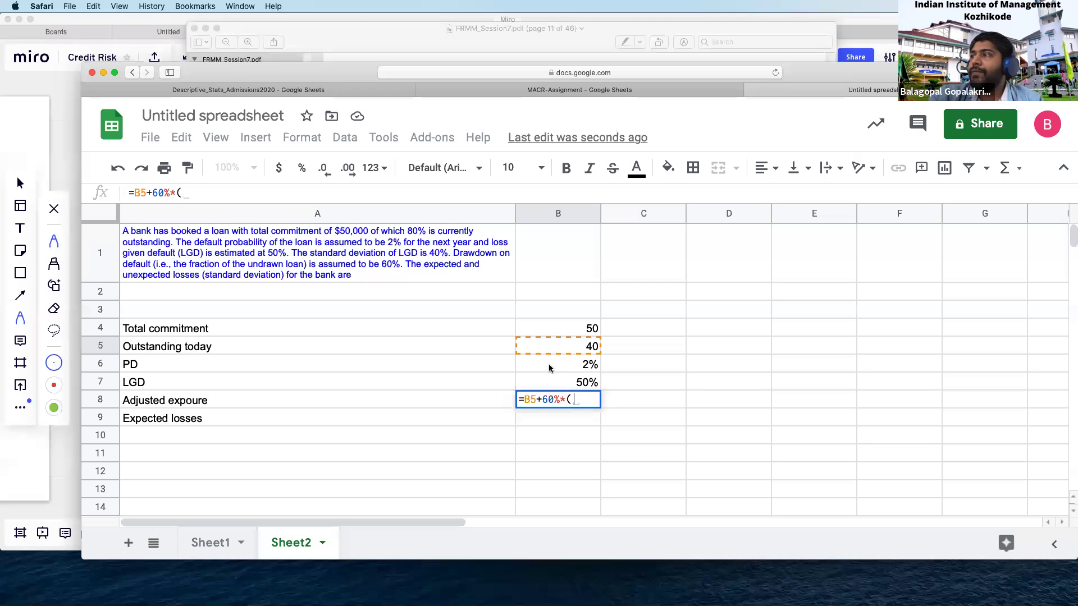
pyautogui.click(575, 335)
pyautogui.write('-')
pyautogui.click(568, 344)
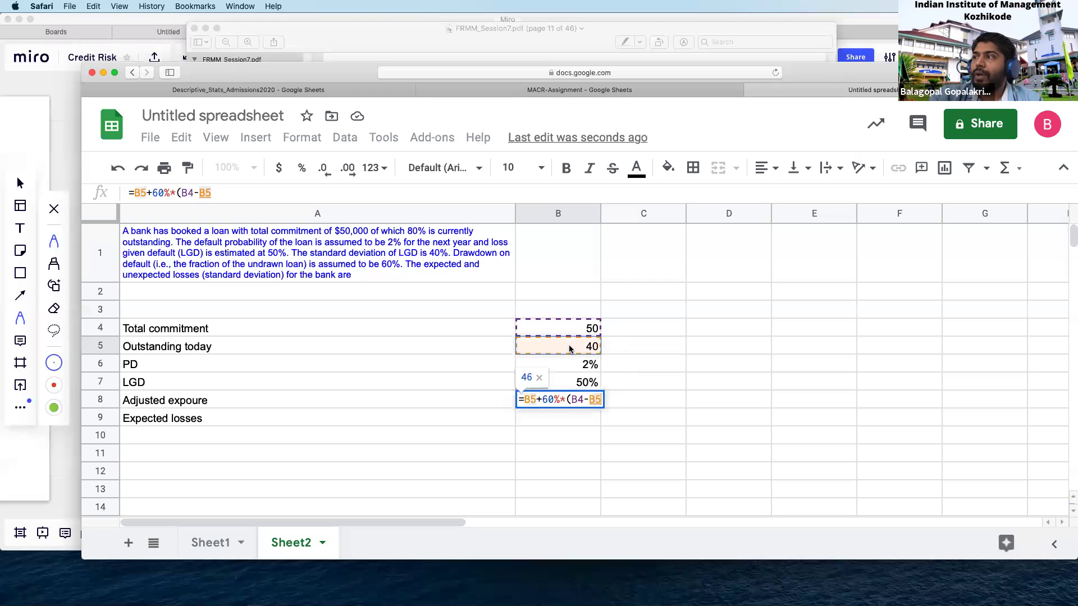
pyautogui.press('Return')
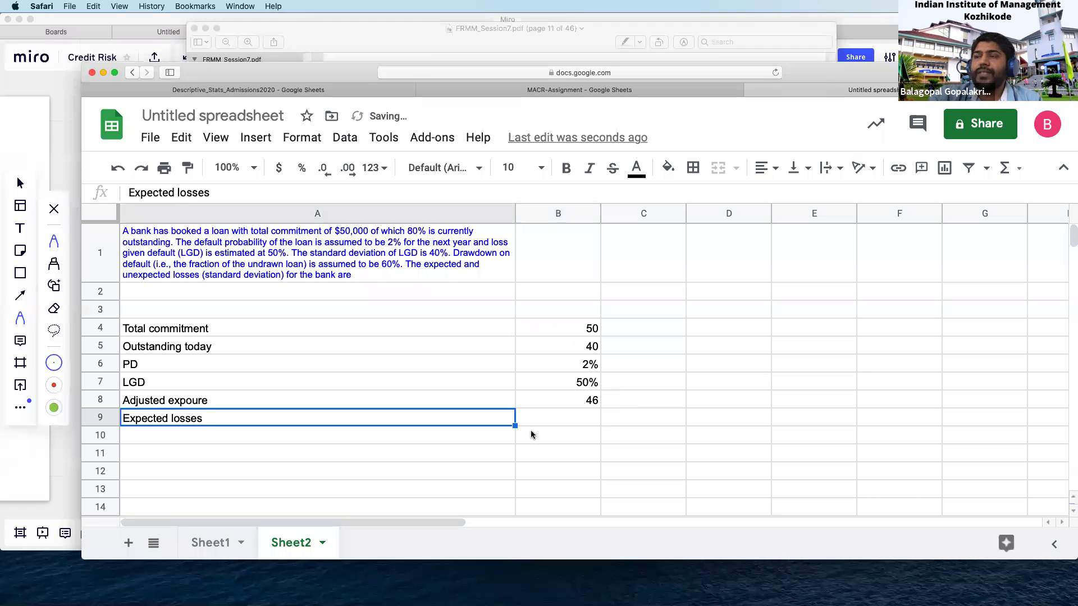
# Calculate the expected losses in B9 as adjusted exposure times PD times LGD, =B8*B6*B7
pyautogui.click(571, 421)
pyautogui.write('=')
pyautogui.click(590, 402)
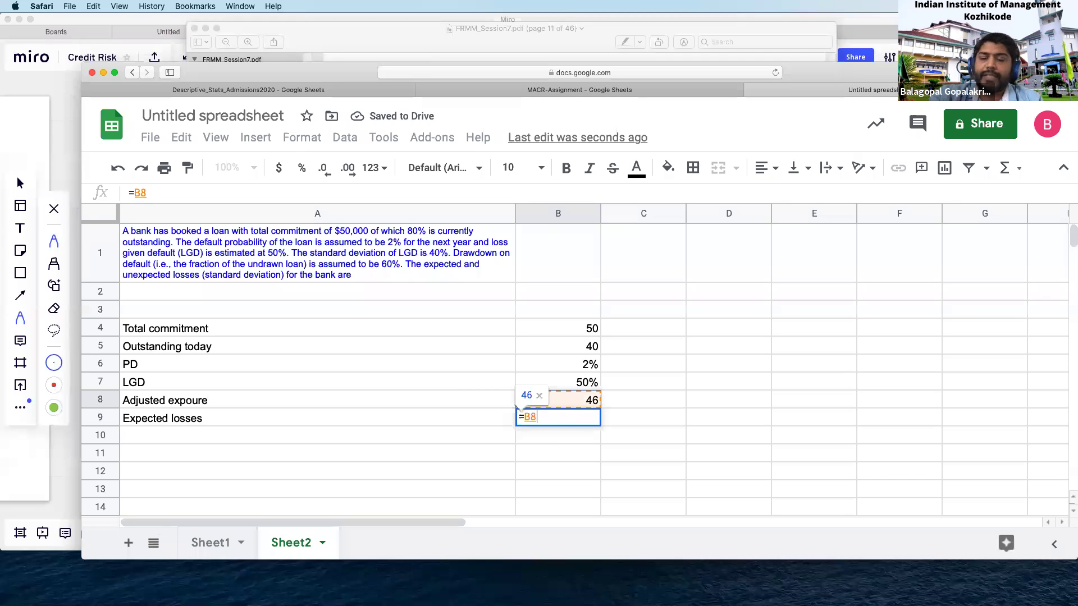
pyautogui.write('*')
pyautogui.click(575, 364)
pyautogui.write('*')
pyautogui.click(562, 384)
pyautogui.press('Return')
pyautogui.click(573, 421)
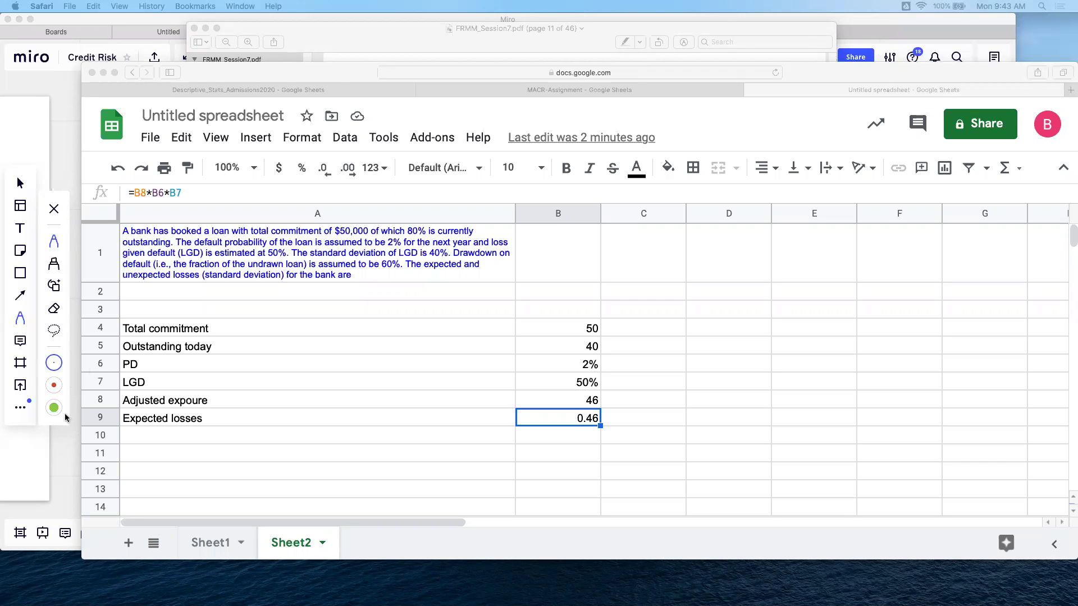
# Enter the labels "Unexpected losses ( 1 sigma)" in A12 and "Variance of losses" in A13
pyautogui.click(206, 472)
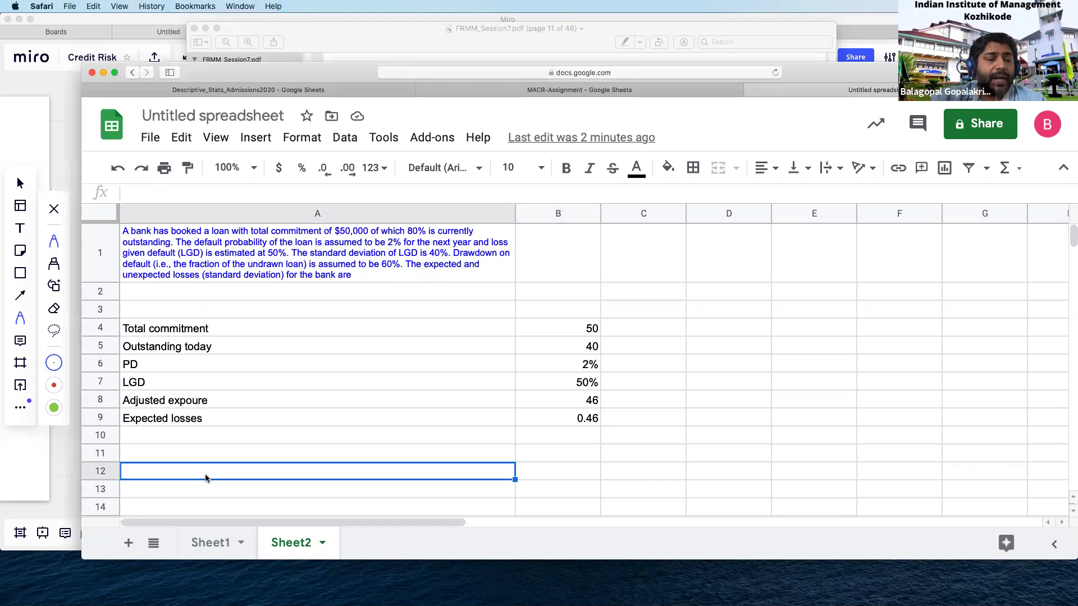
pyautogui.write('Unexpe')
pyautogui.press('BackSpace')
pyautogui.press('BackSpace')
pyautogui.write('pectefd')
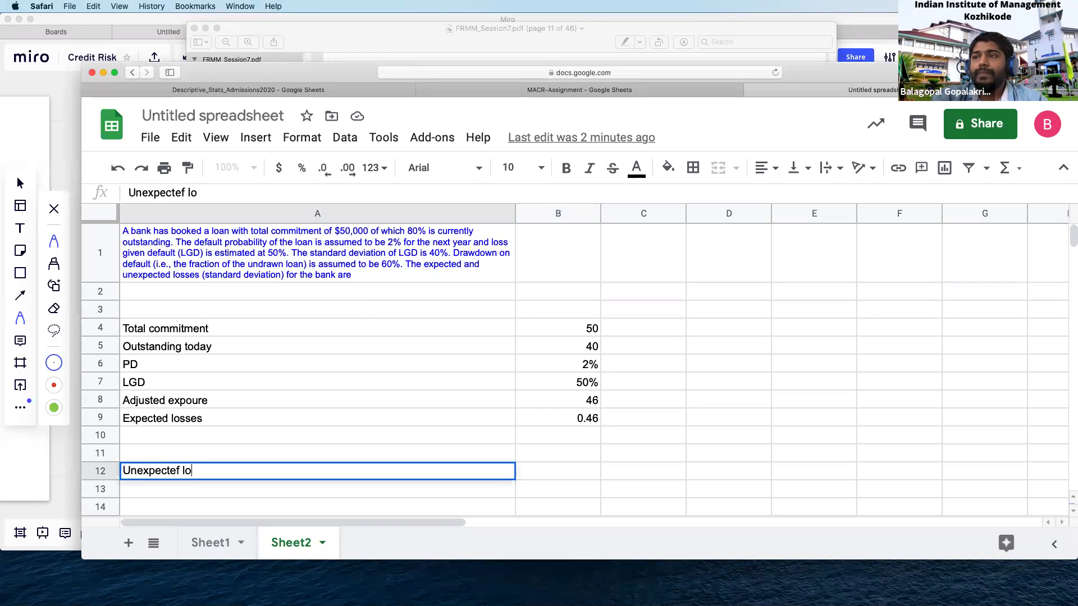
pyautogui.press('BackSpace')
pyautogui.press('BackSpace')
pyautogui.press('BackSpace')
pyautogui.write('d losses')
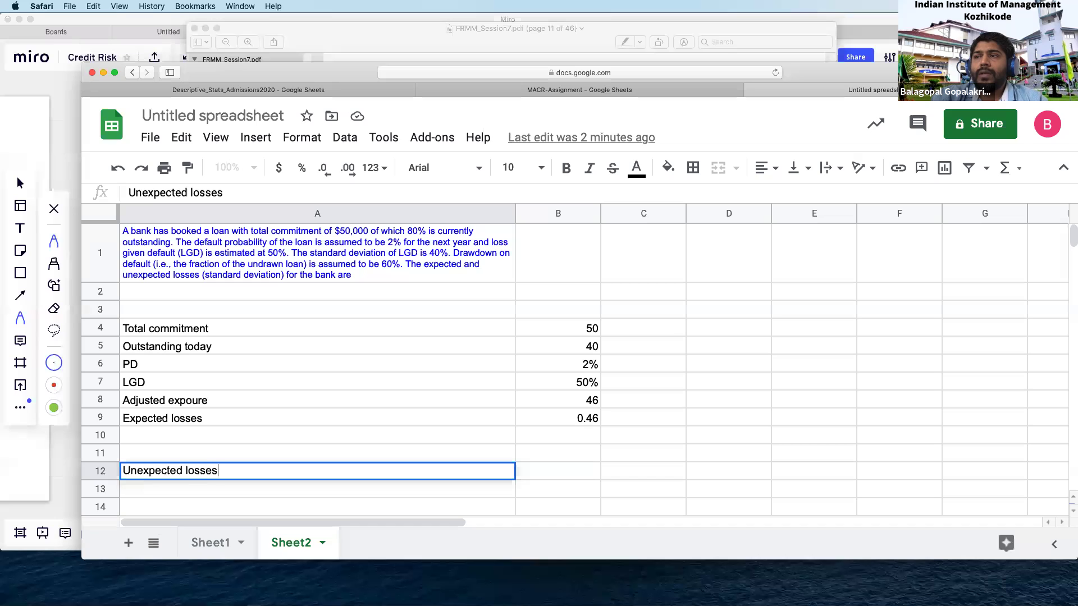
pyautogui.write(' ( 1 sigma)')
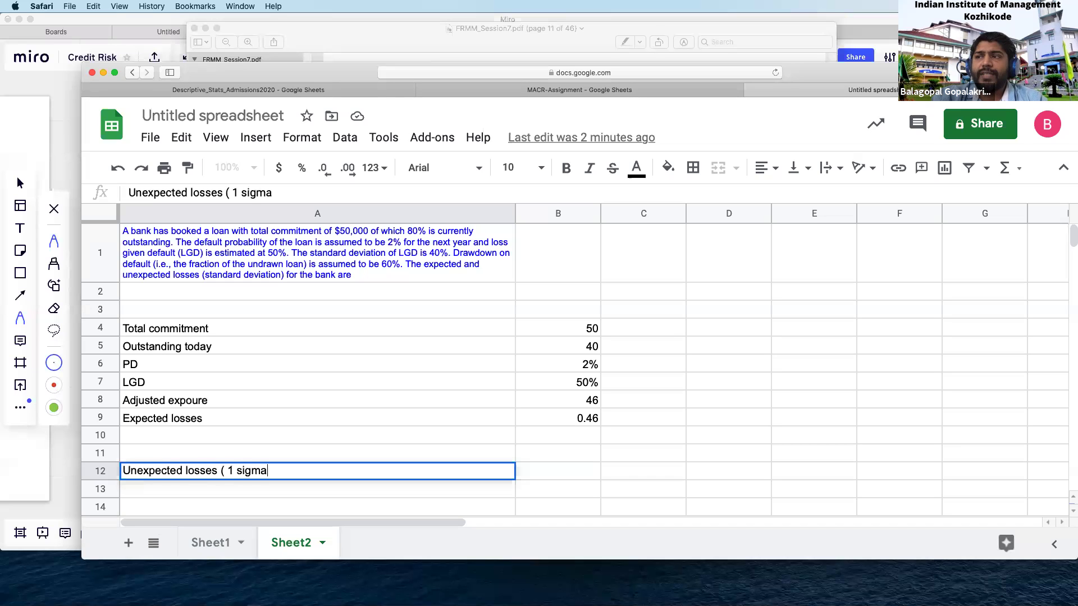
pyautogui.press('Return')
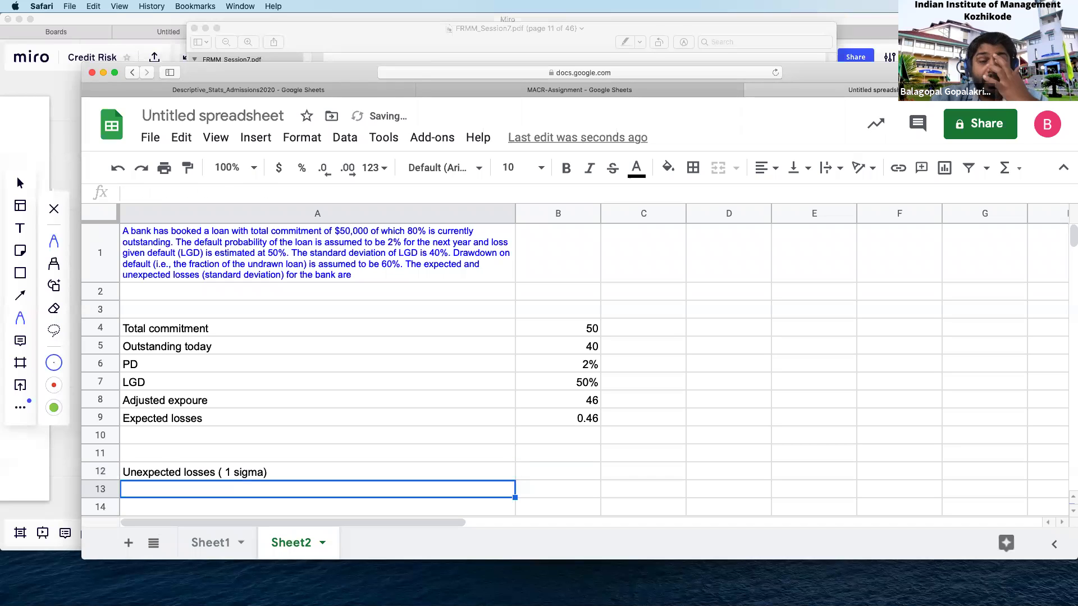
pyautogui.write('Variance of losses')
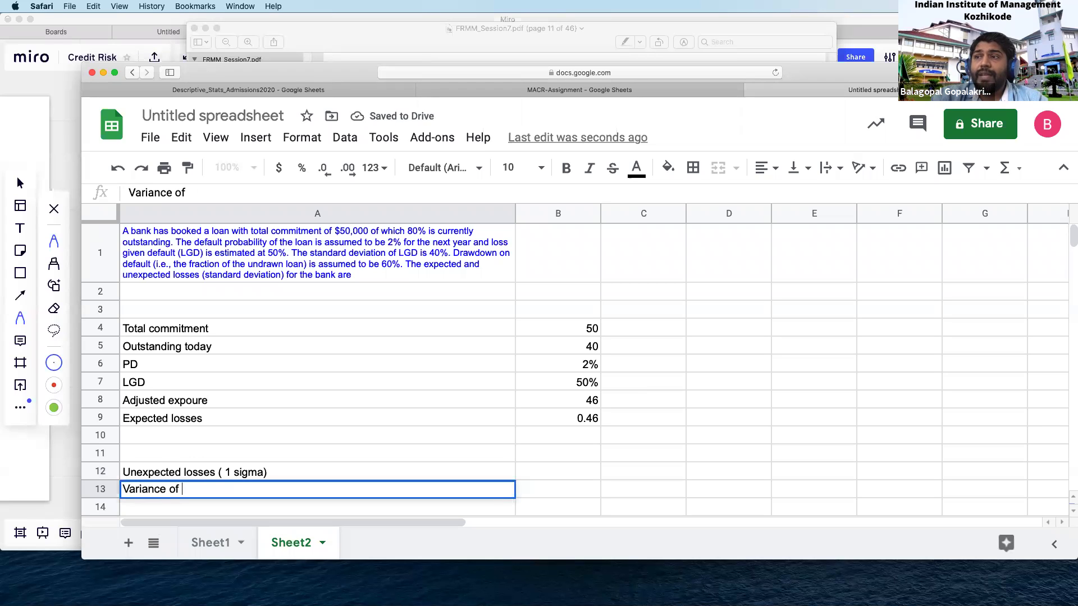
pyautogui.press('Tab')
pyautogui.write('=')
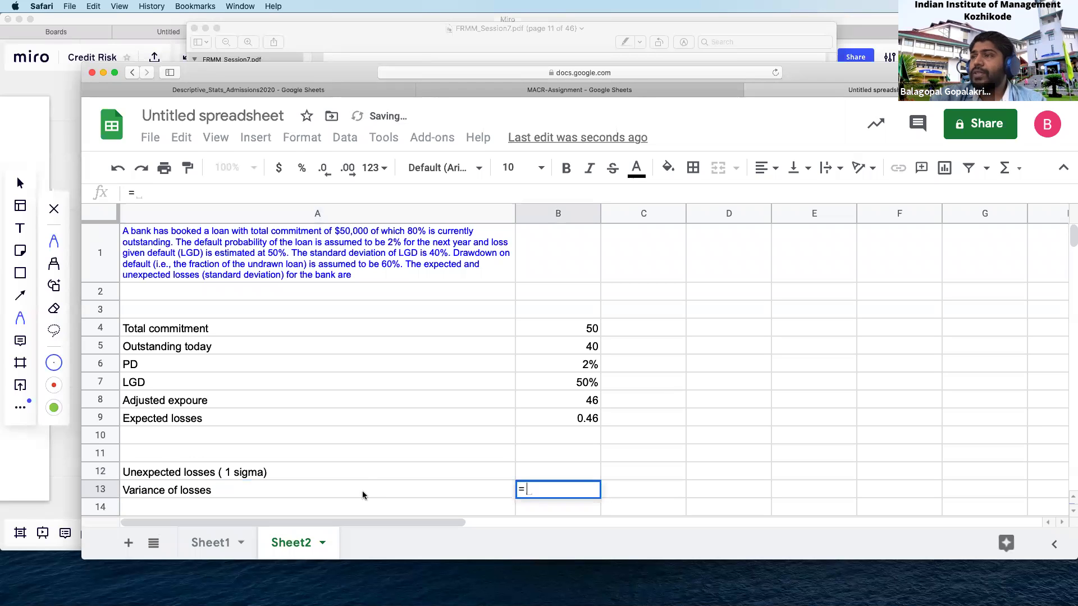
pyautogui.click(580, 369)
pyautogui.write('*')
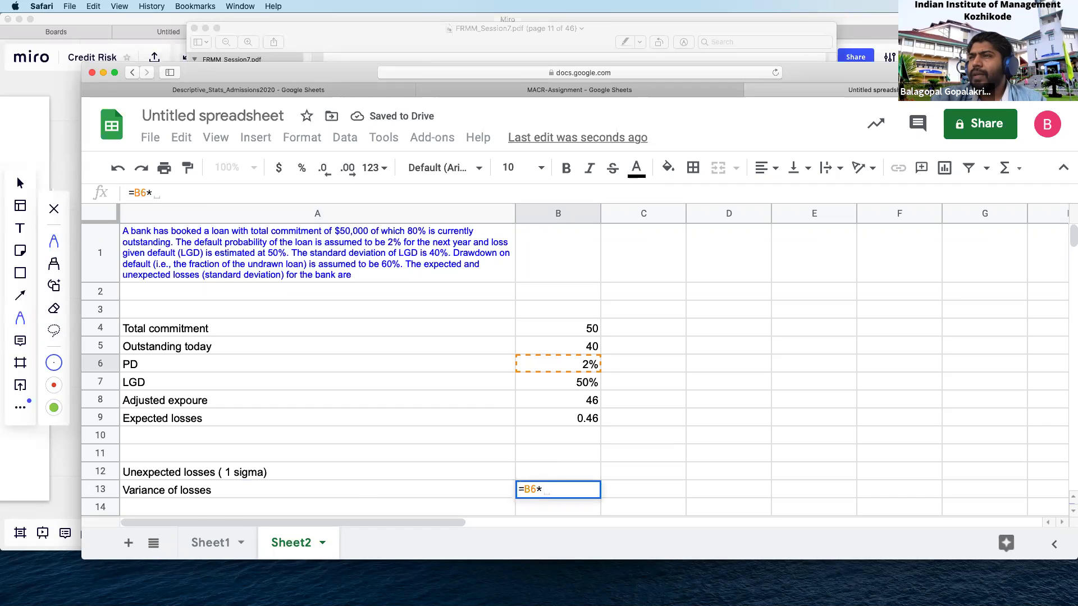
pyautogui.press('Escape')
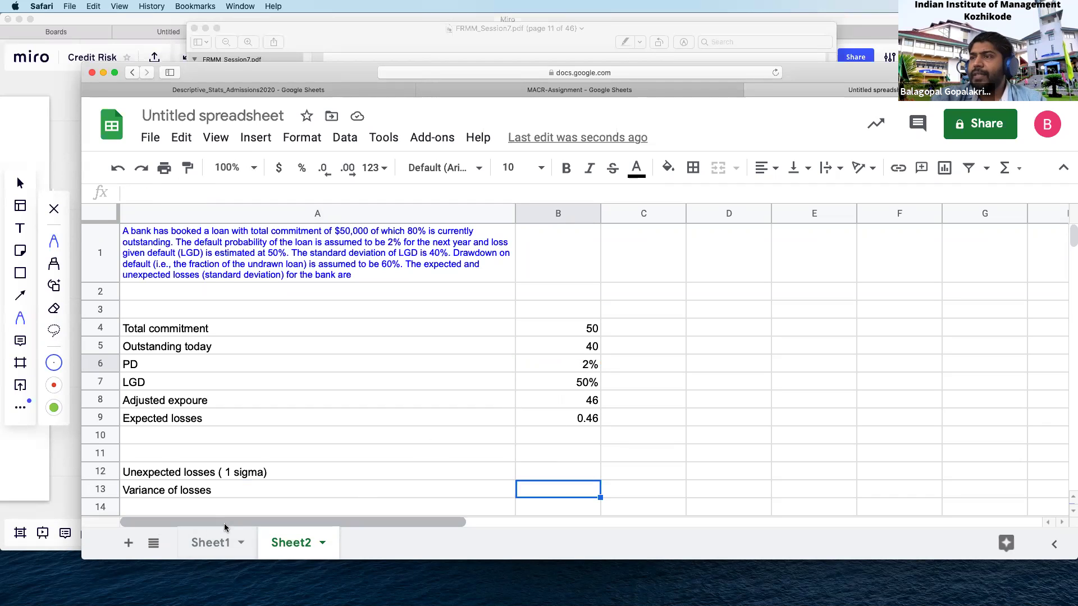
# Enter the label "Variance of LGD" in A11 and calculate it in B11 with =0.4^2
pyautogui.click(198, 447)
pyautogui.write('Variance of ')
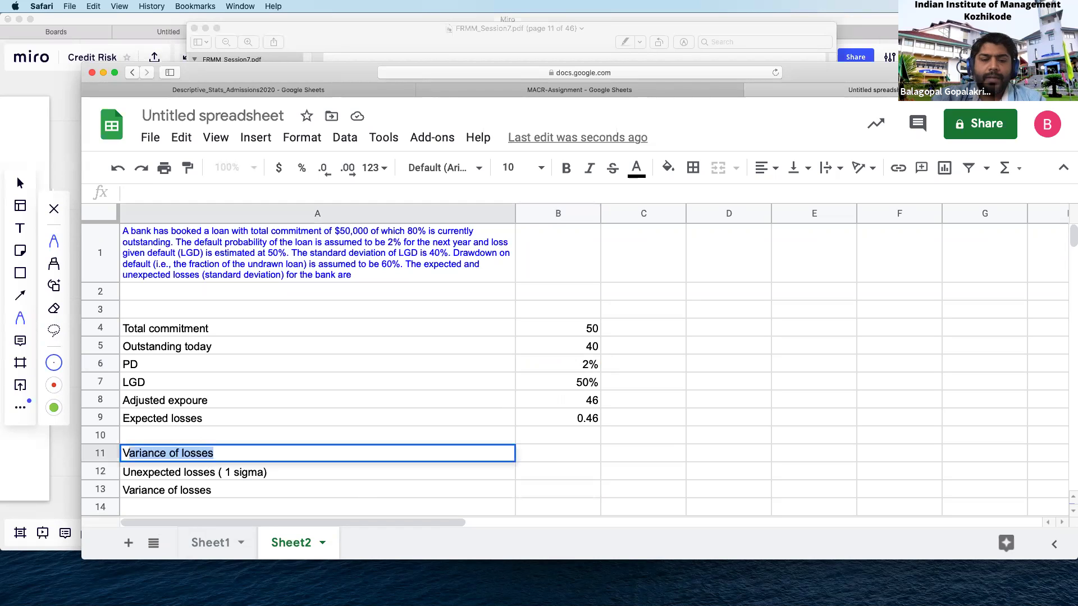
pyautogui.write('LGD')
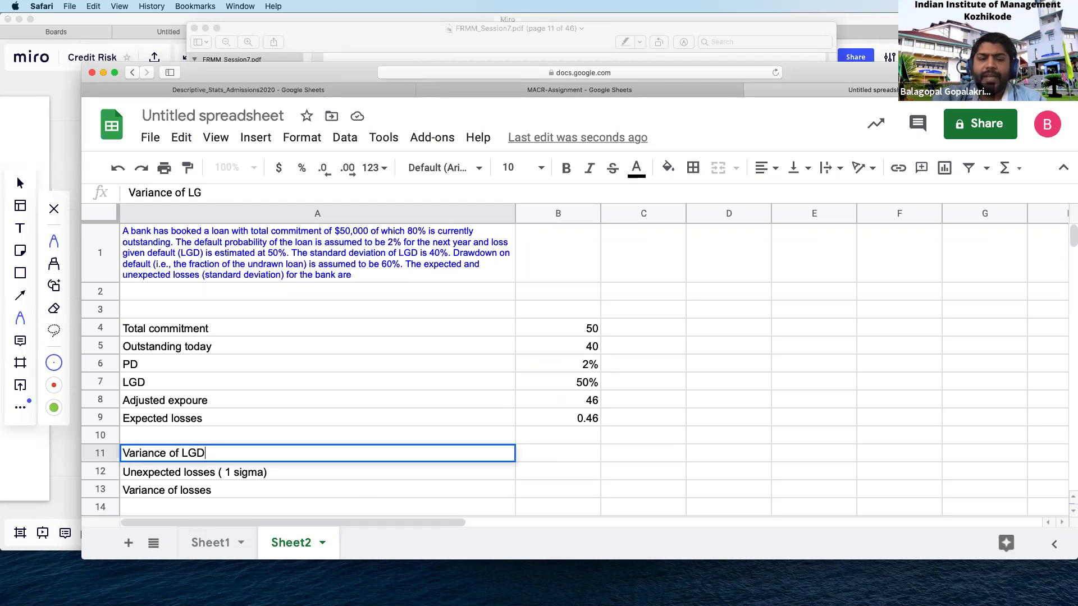
pyautogui.press('Tab')
pyautogui.write('=')
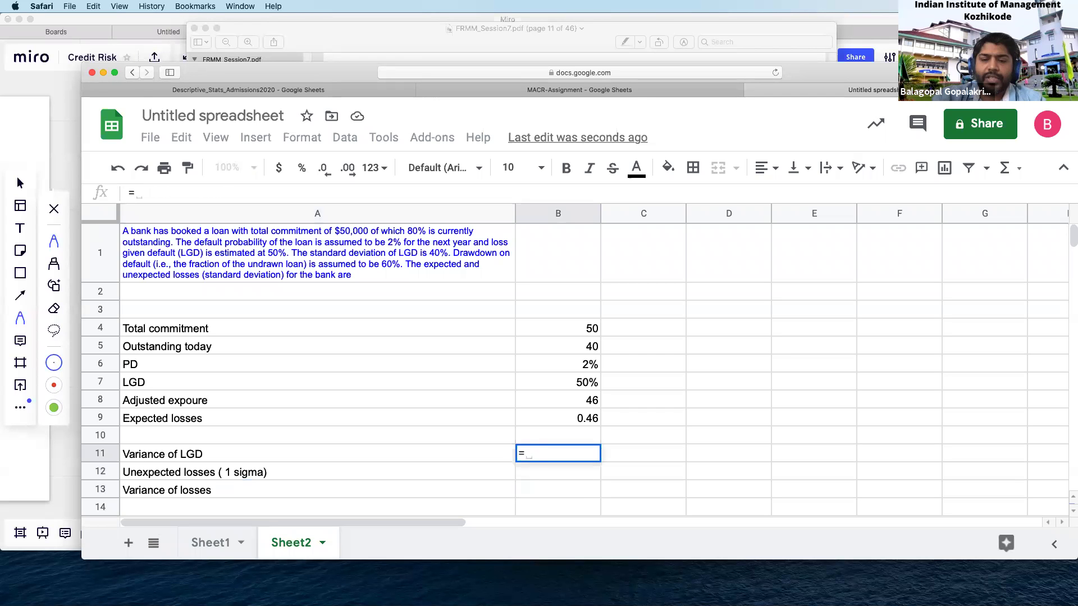
pyautogui.write('0.4^2')
pyautogui.click(468, 466)
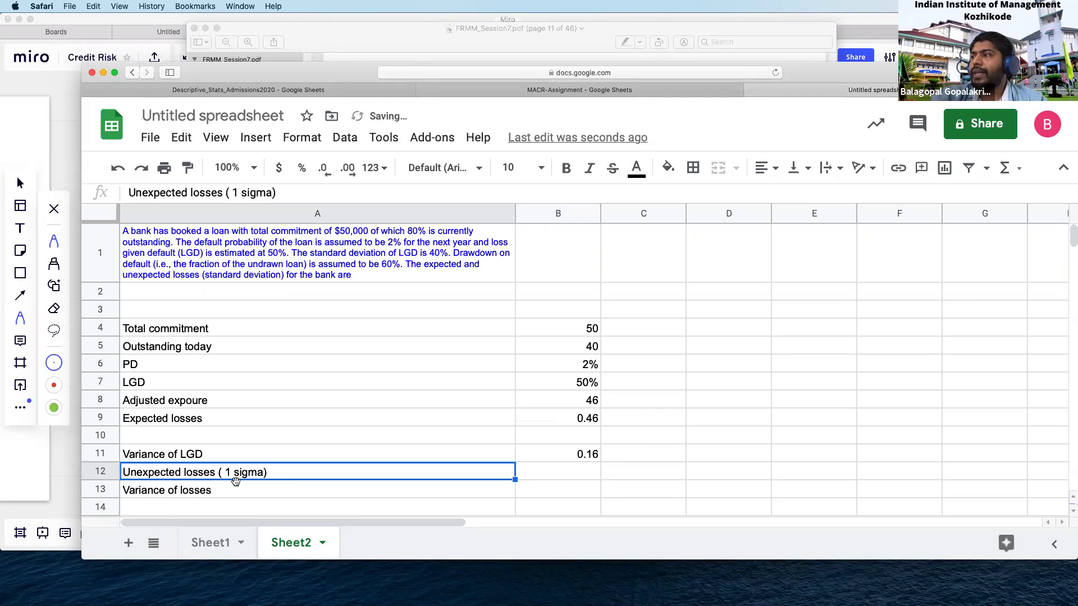
# Calculate the variance of losses in B13 with the formula =B6*B11+B6*(1-B6)*B7^2
pyautogui.click(545, 498)
pyautogui.write('=')
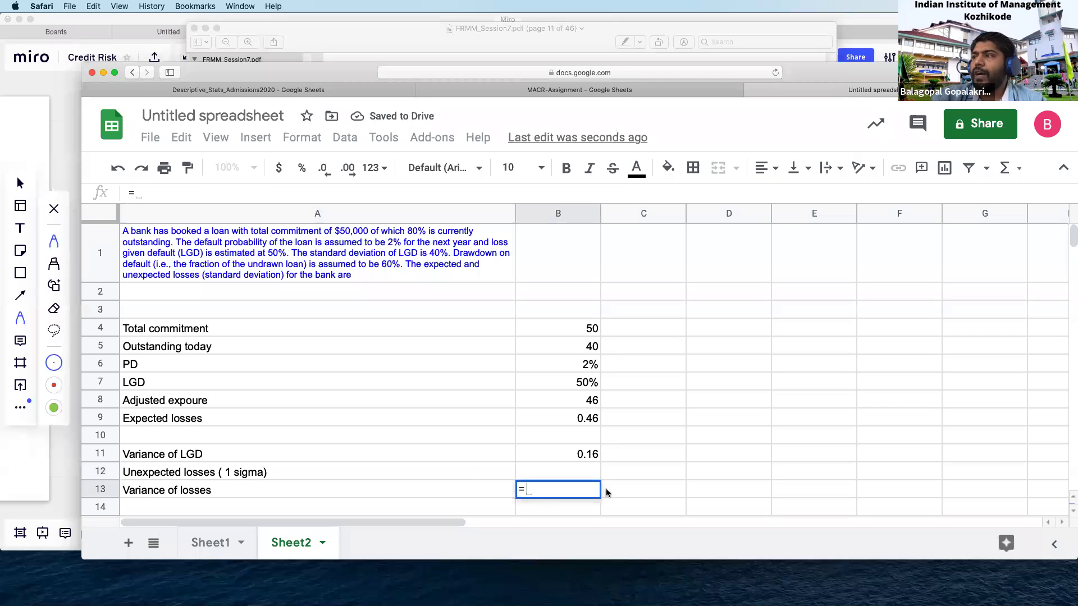
pyautogui.click(578, 365)
pyautogui.write('*')
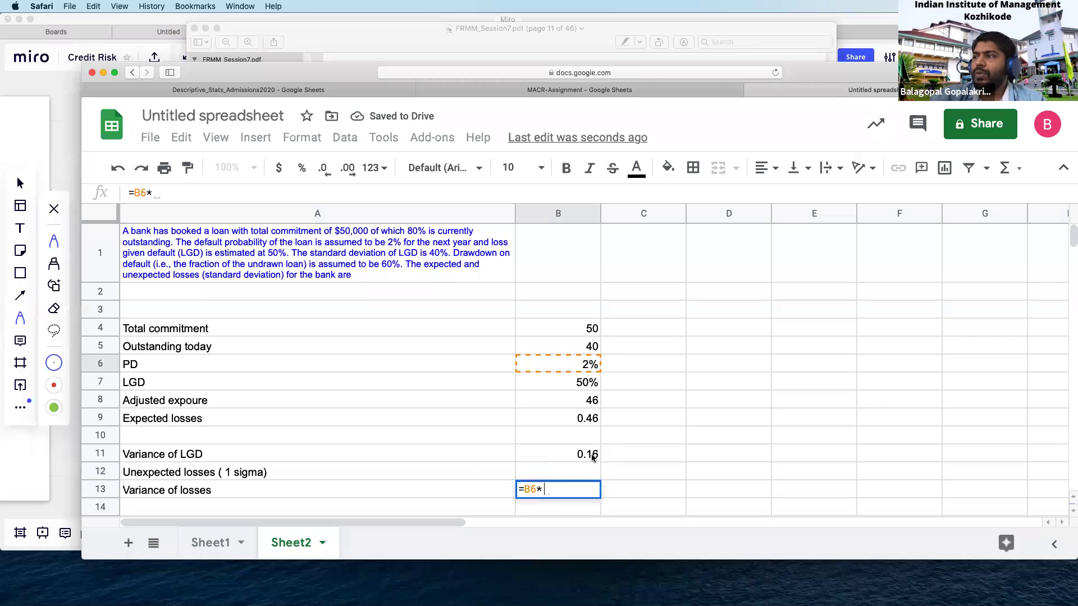
pyautogui.click(592, 455)
pyautogui.write('+')
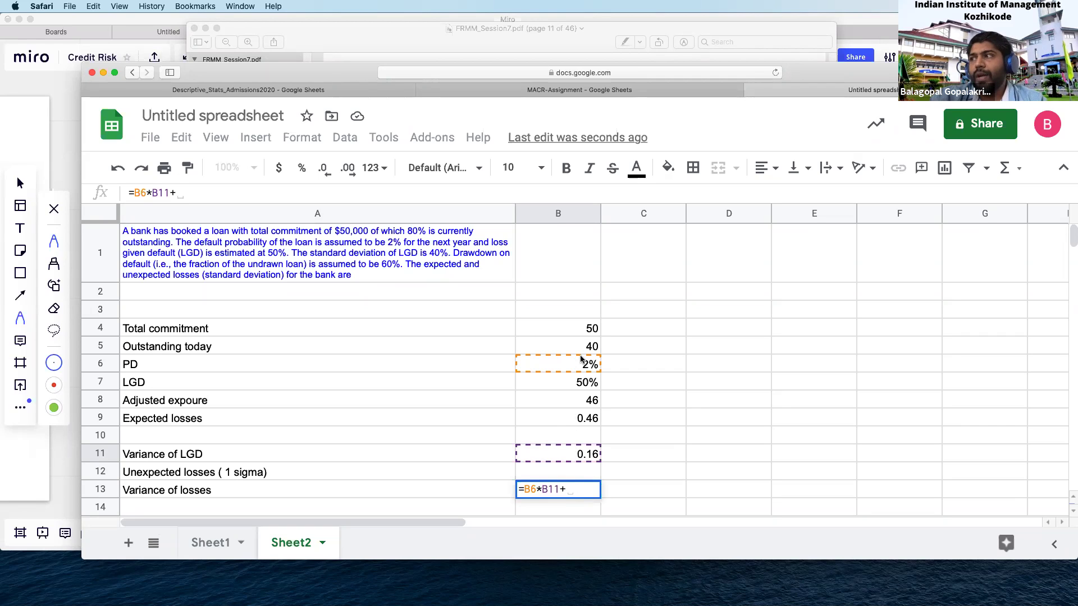
pyautogui.click(571, 369)
pyautogui.write('*(1-')
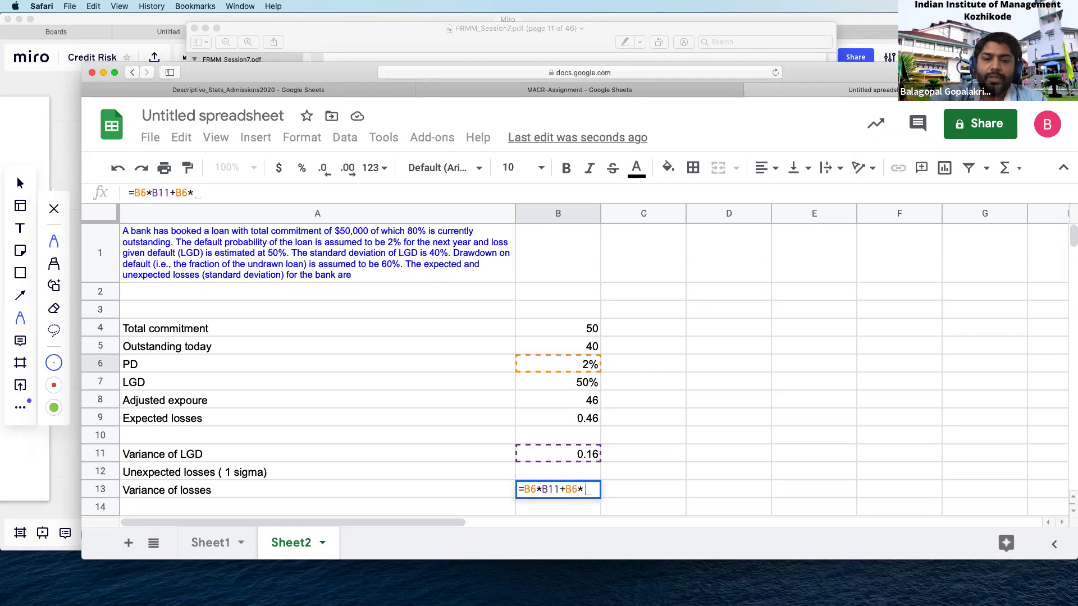
pyautogui.click(574, 361)
pyautogui.write('(1-B6(')
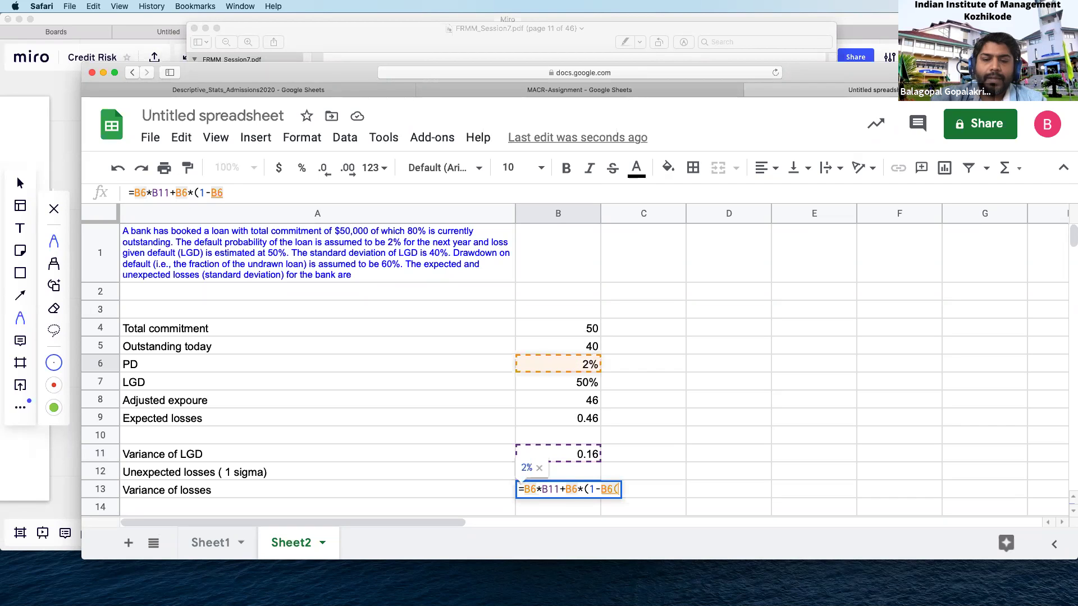
pyautogui.press('BackSpace')
pyautogui.write(')*')
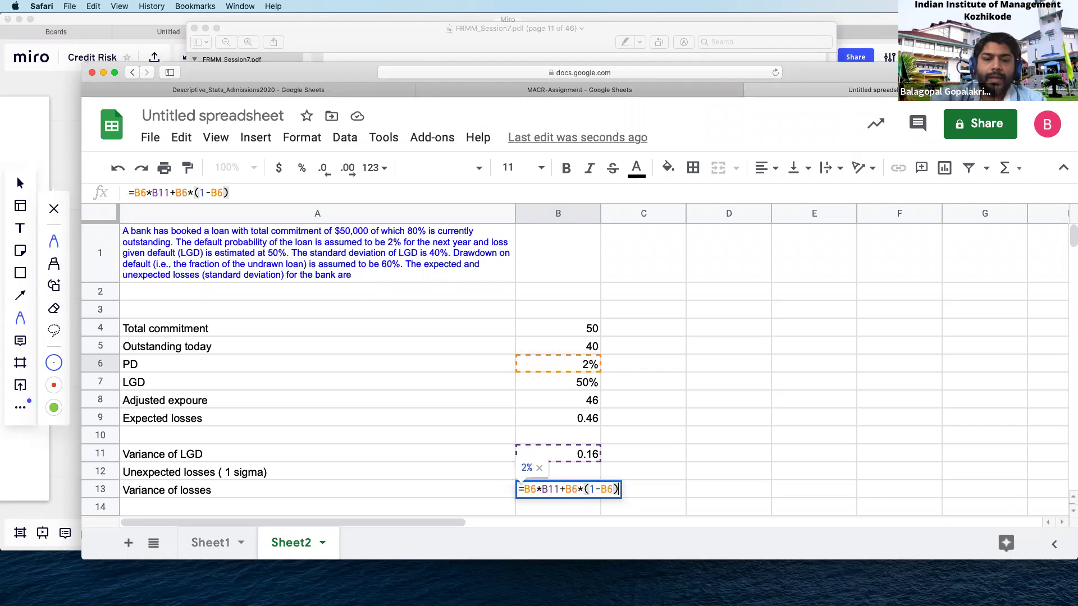
pyautogui.click(570, 385)
pyautogui.write('^2')
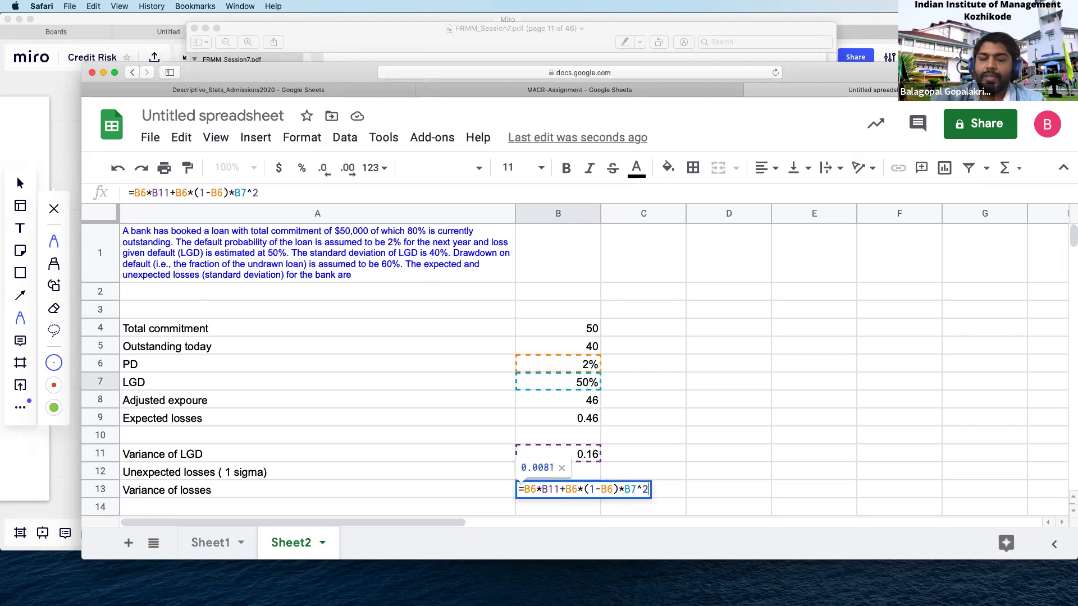
pyautogui.press('Return')
# Enter the label "Sigma of losses" in A14 and calculate it in B14 as the square root of B13
pyautogui.click(302, 501)
pyautogui.write('Sigma of lossed')
pyautogui.press('BackSpace')
pyautogui.write('s')
pyautogui.press('Tab')
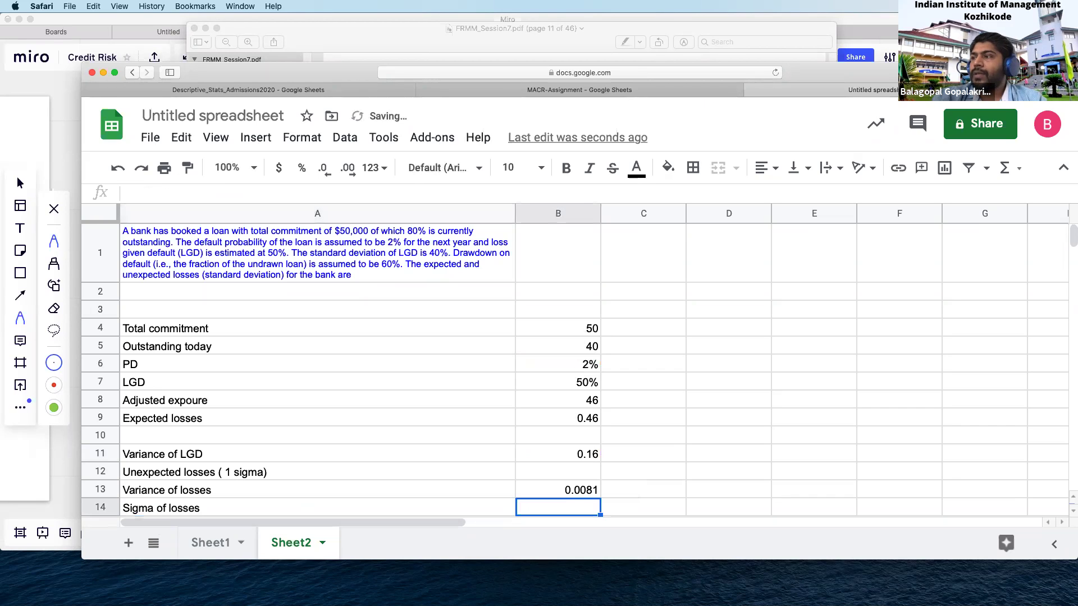
pyautogui.write('=sqrt(')
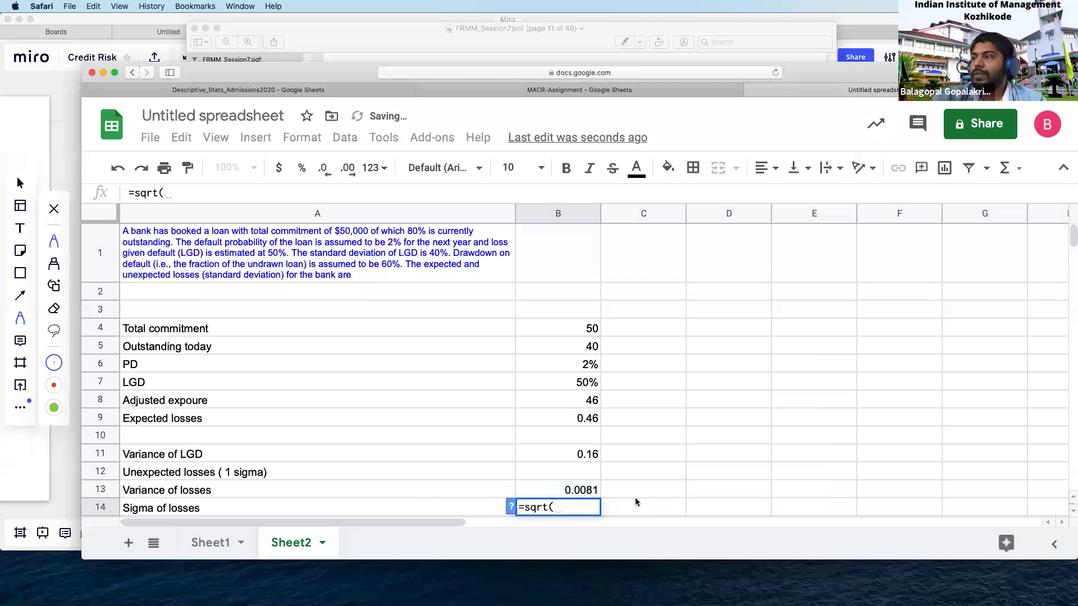
pyautogui.click(574, 487)
pyautogui.write(')')
pyautogui.press('Return')
# Format the sigma of losses in B14 as a percentage with two decimal places
pyautogui.press('Up')
pyautogui.click(301, 168)
pyautogui.click(324, 169)
pyautogui.click(325, 172)
pyautogui.click(348, 169)
pyautogui.click(348, 168)
# Enter the label "Amount of unexpected losses" in A15
pyautogui.click(345, 472)
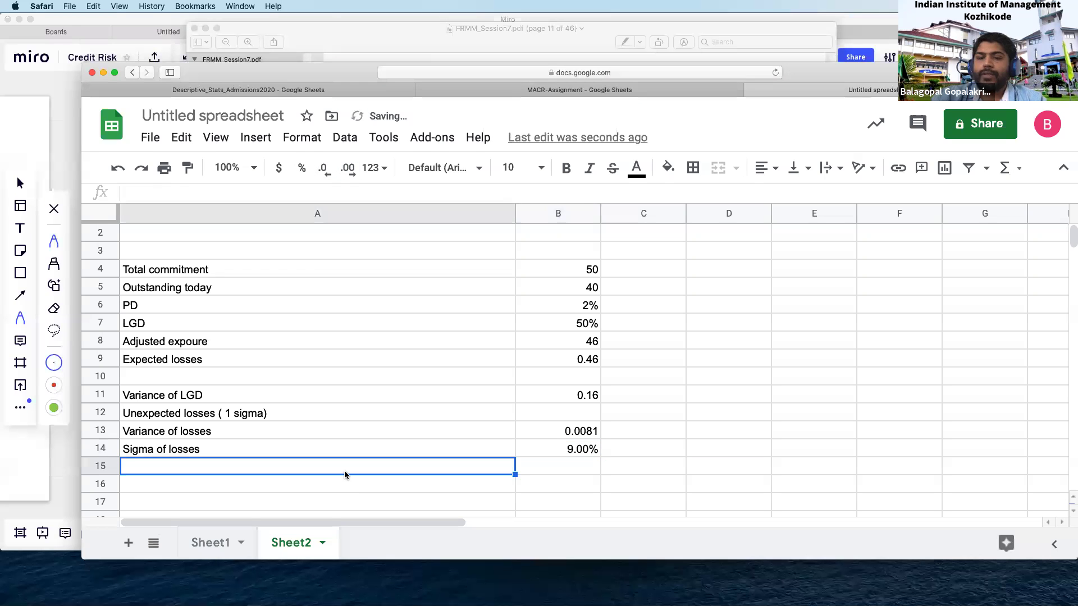
pyautogui.write('Amount of ex')
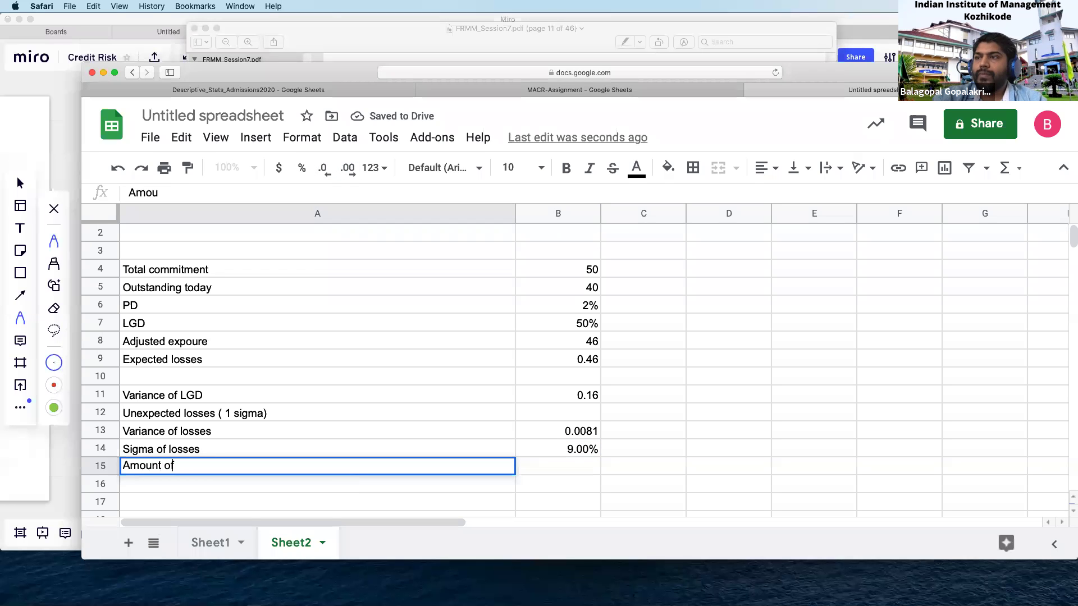
pyautogui.press('BackSpace')
pyautogui.press('BackSpace')
pyautogui.write('unpectged')
pyautogui.press('BackSpace')
pyautogui.press('BackSpace')
pyautogui.press('BackSpace')
pyautogui.press('BackSpace')
pyautogui.press('BackSpace')
pyautogui.press('BackSpace')
pyautogui.press('BackSpace')
pyautogui.write('e')
pyautogui.press('BackSpace')
pyautogui.write('expected losses')
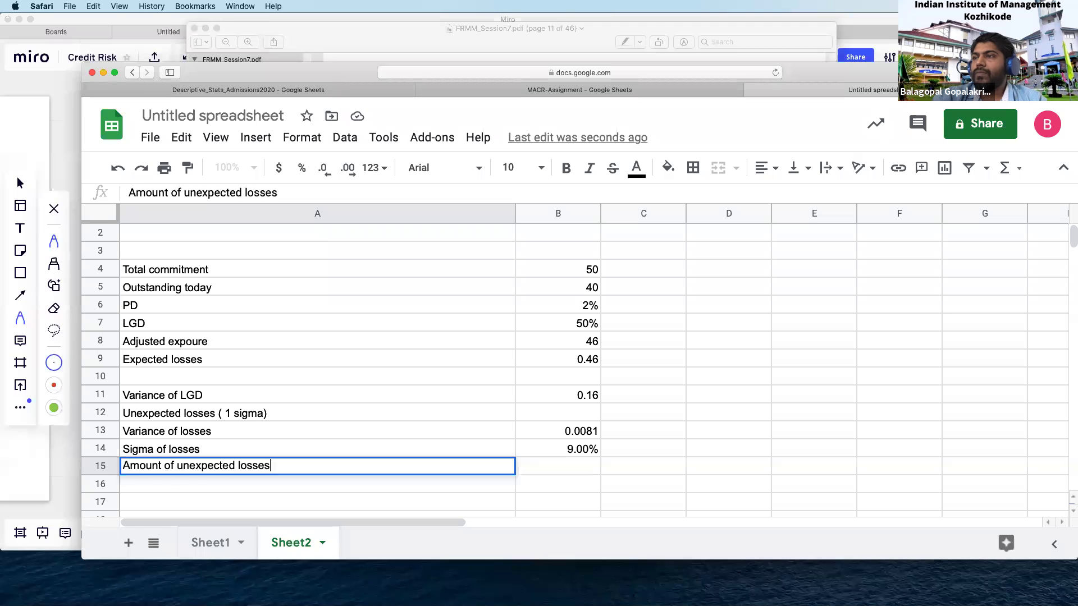
# Calculate the amount of unexpected losses in B15 as sigma times adjusted exposure, =B14*B8
pyautogui.press('Tab')
pyautogui.write('=')
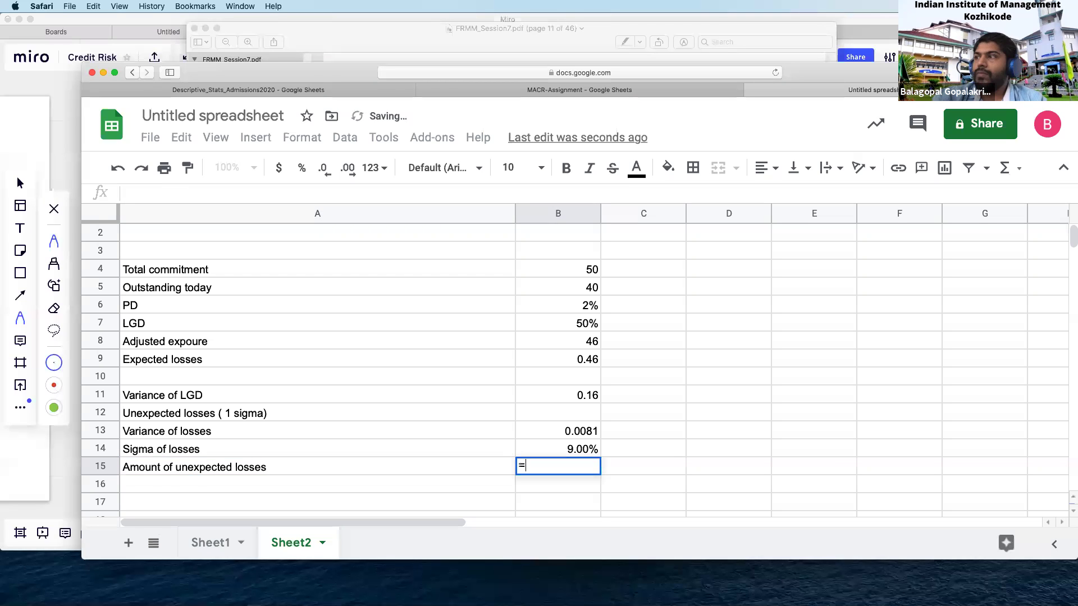
pyautogui.click(559, 449)
pyautogui.write('*')
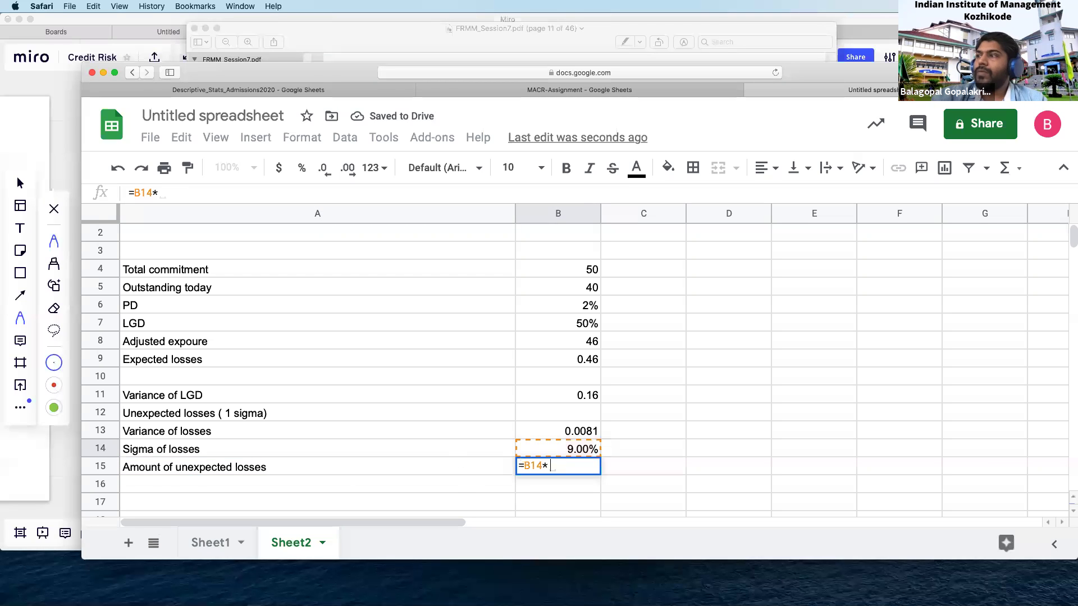
pyautogui.click(574, 344)
pyautogui.press('Return')
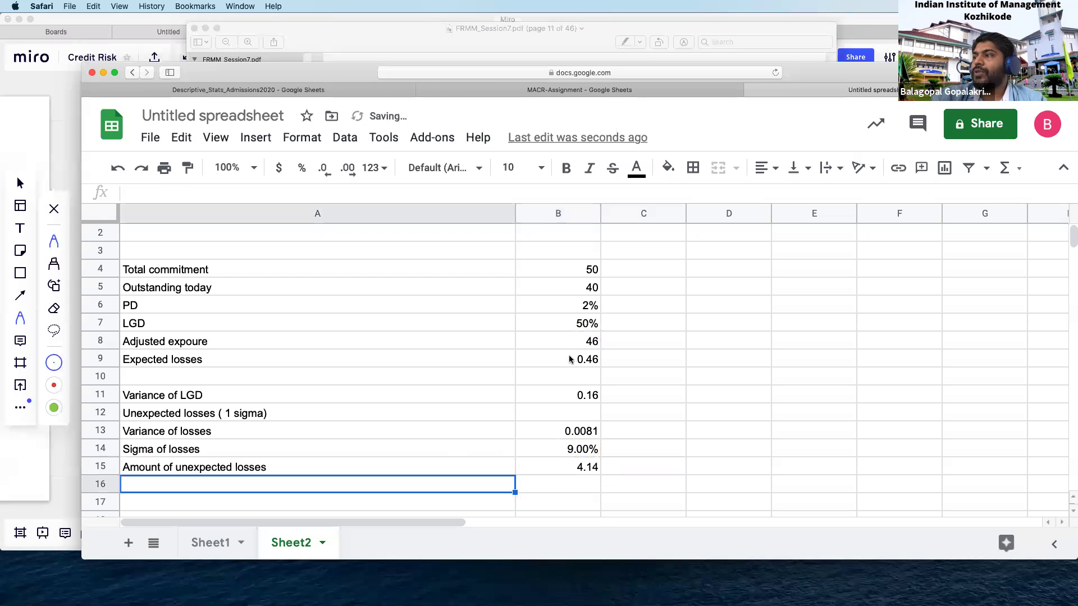
pyautogui.click(583, 471)
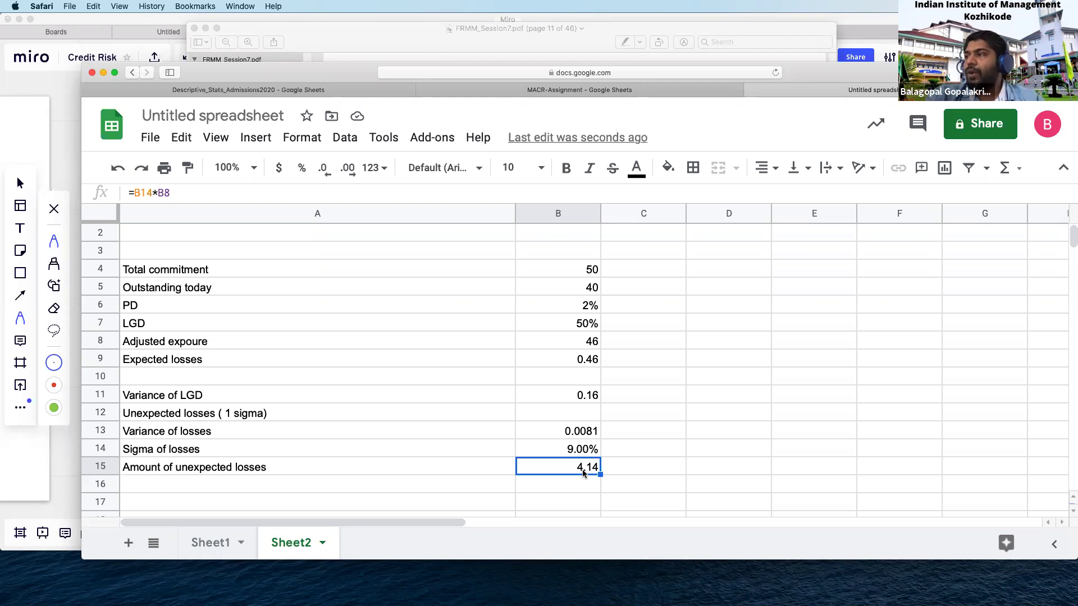
pyautogui.click(567, 498)
pyautogui.click(533, 478)
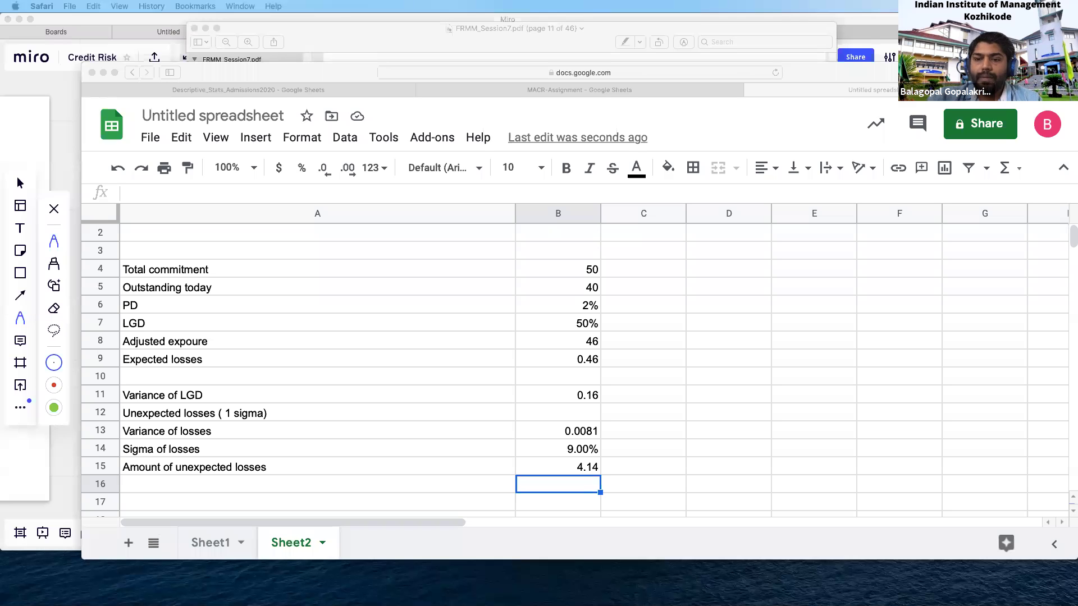
# Switch to FRMM_Session7.pdf in Preview and show the in-class question on the unsecured ₹50 crore loan as a slideshow
pyautogui.press('super+Tab')
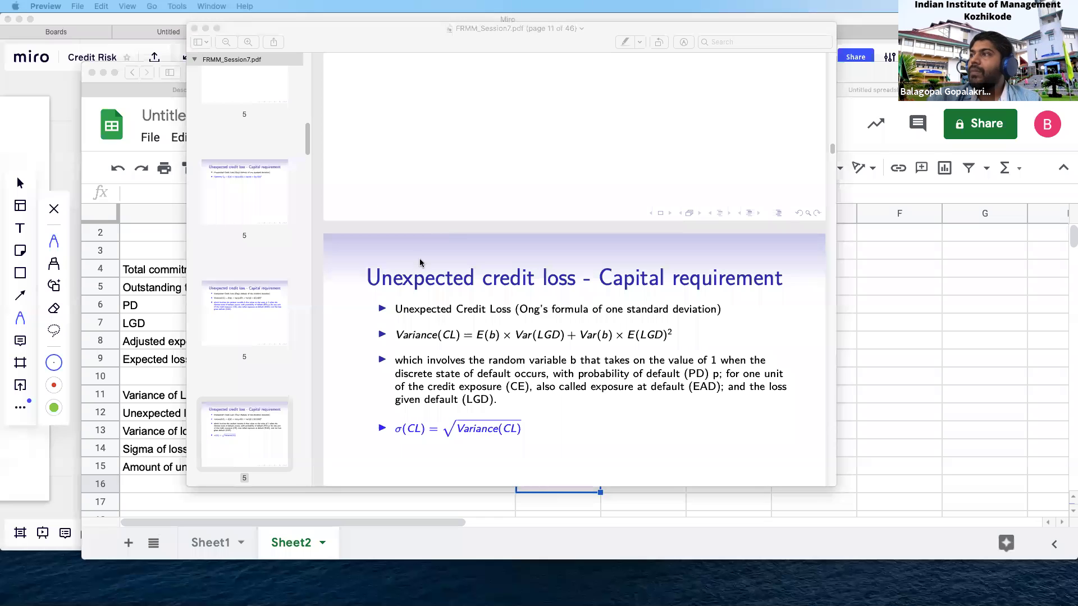
pyautogui.click(417, 279)
pyautogui.click(126, 6)
pyautogui.click(146, 294)
pyautogui.press('Right')
pyautogui.press('Right')
pyautogui.press('Right')
pyautogui.press('Left')
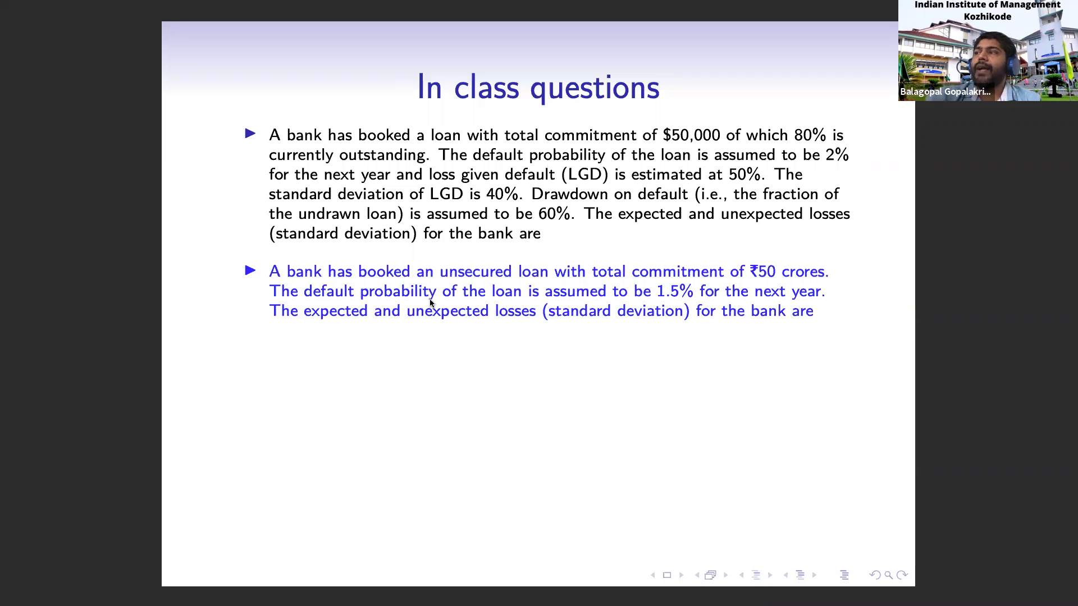
# Copy the unsecured loan question from the slide, exit the slideshow and return to the spreadsheet in Safari
pyautogui.moveTo(814, 313); pyautogui.dragTo(270, 268)
pyautogui.click(430, 351)
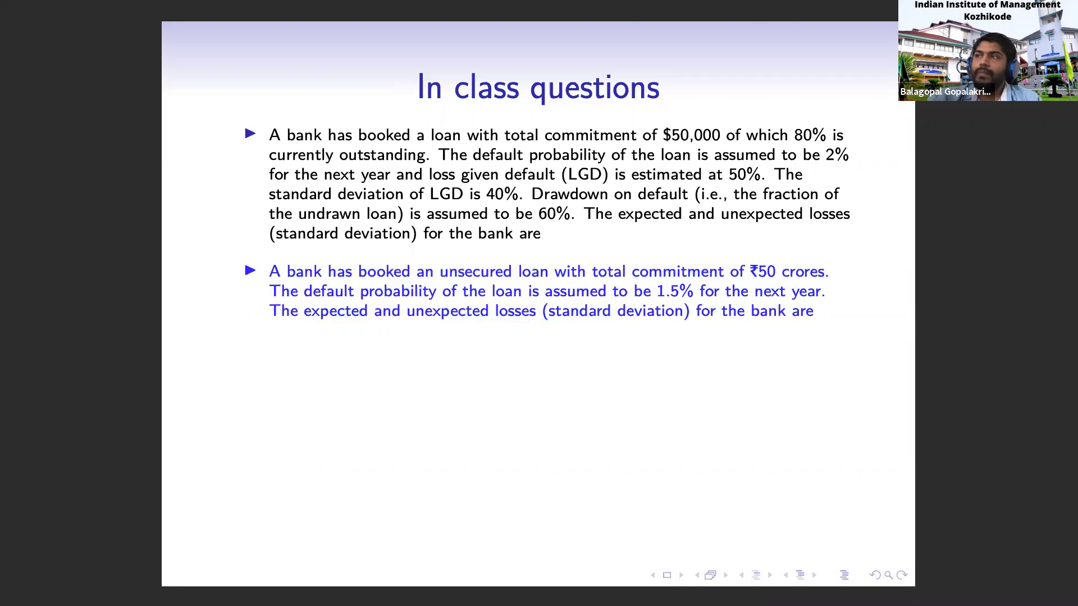
pyautogui.press('Escape')
pyautogui.click(317, 523)
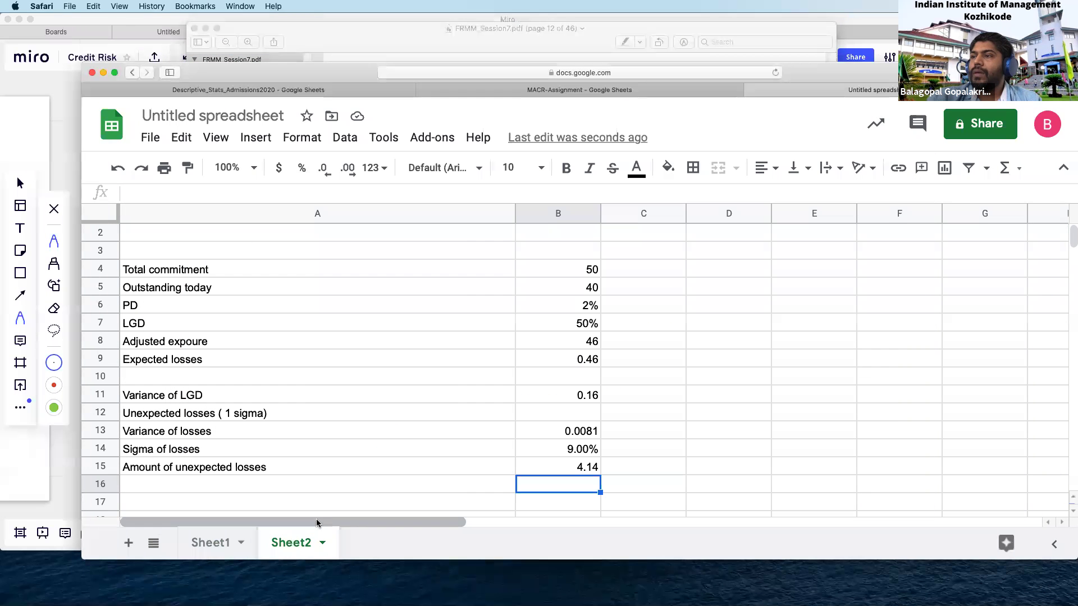
# Add a new sheet, paste the copied question into A1 with wrapped text, and widen column A
pyautogui.click(129, 543)
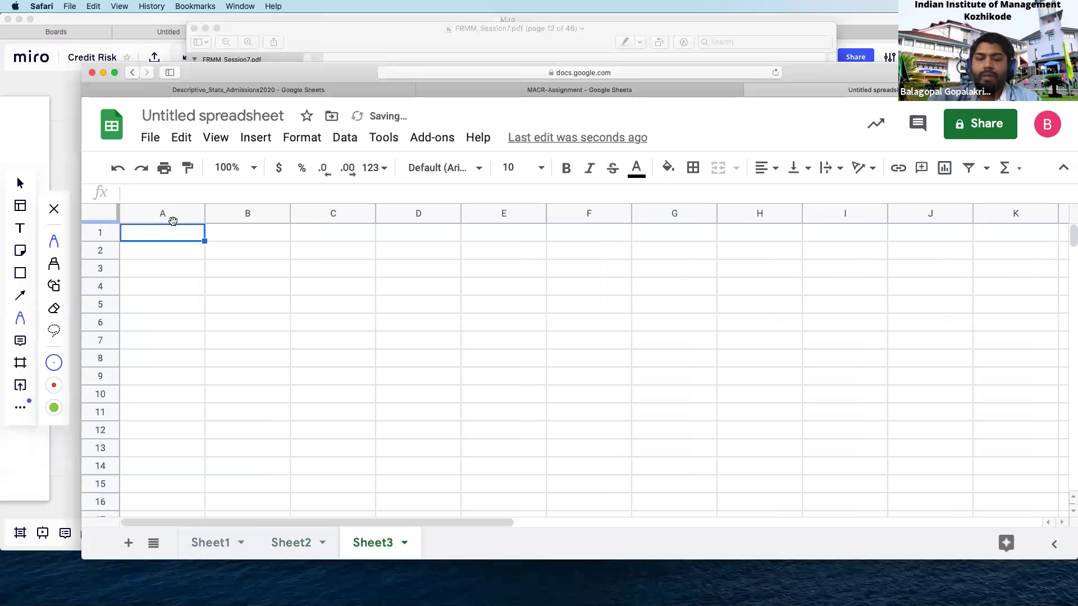
pyautogui.press('super+v')
pyautogui.click(308, 138)
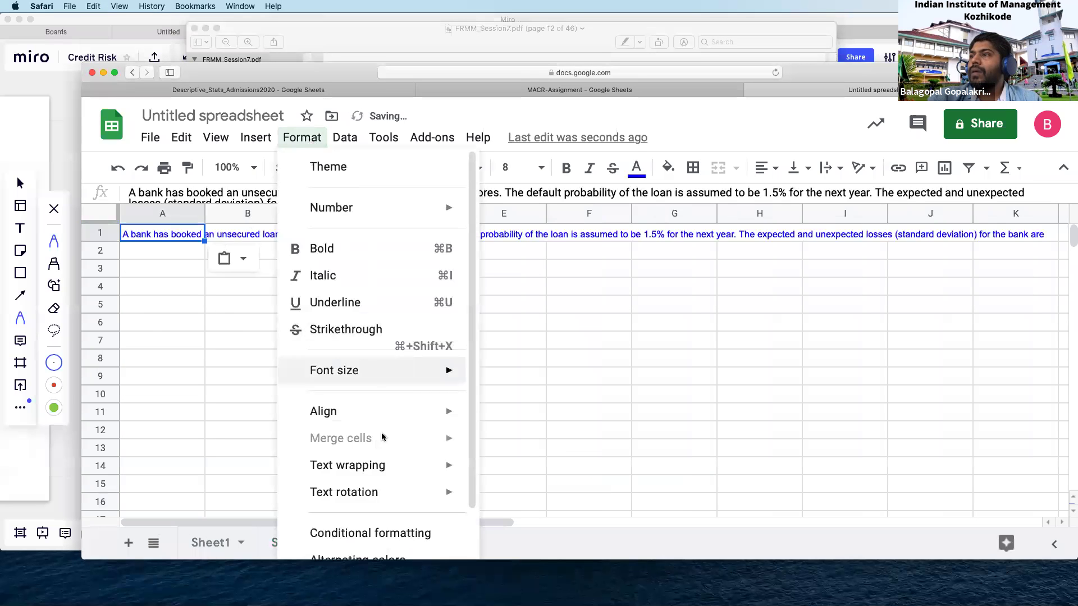
pyautogui.moveTo(444, 465)
pyautogui.click(513, 499)
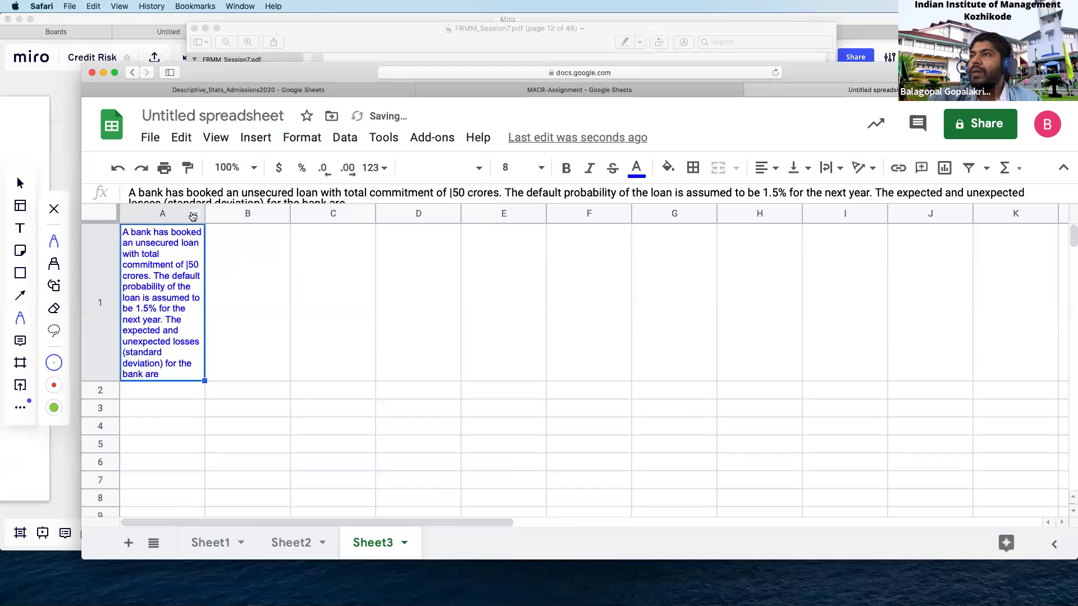
pyautogui.moveTo(205, 213); pyautogui.dragTo(346, 213)
# Enter "Commitment" with 50 in row 4 and "PD" with 1.5% in row 5
pyautogui.click(297, 330)
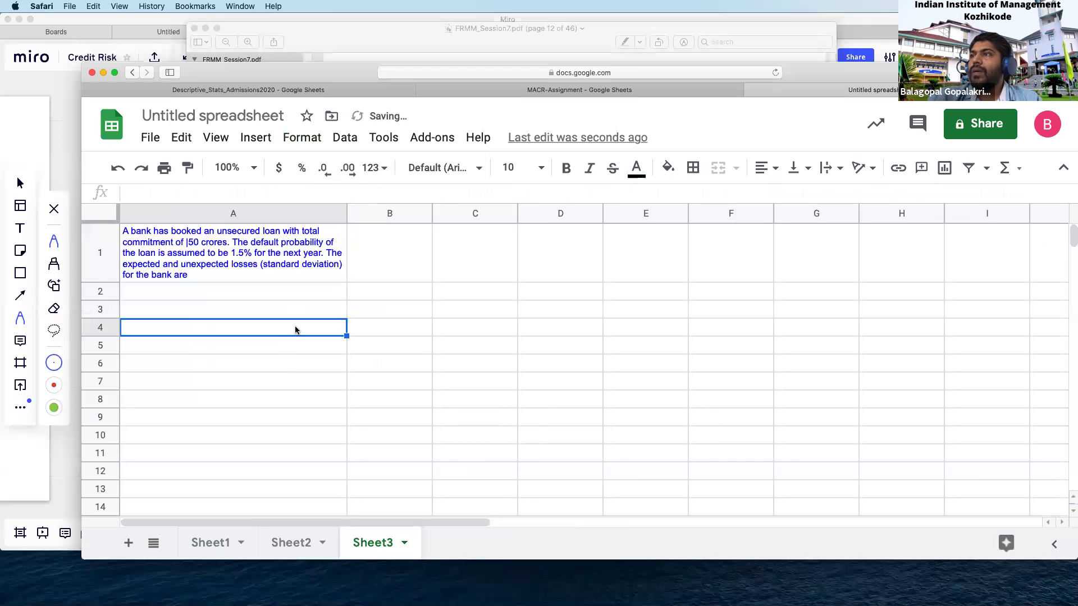
pyautogui.write('Commitment')
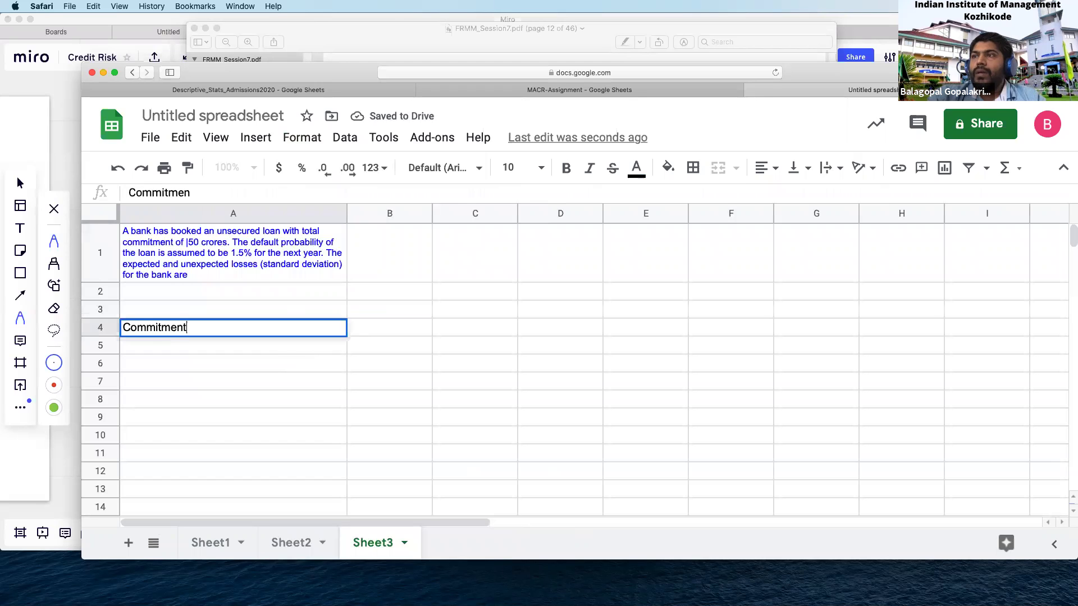
pyautogui.press('Tab')
pyautogui.write('50')
pyautogui.press('Return')
pyautogui.write('PD')
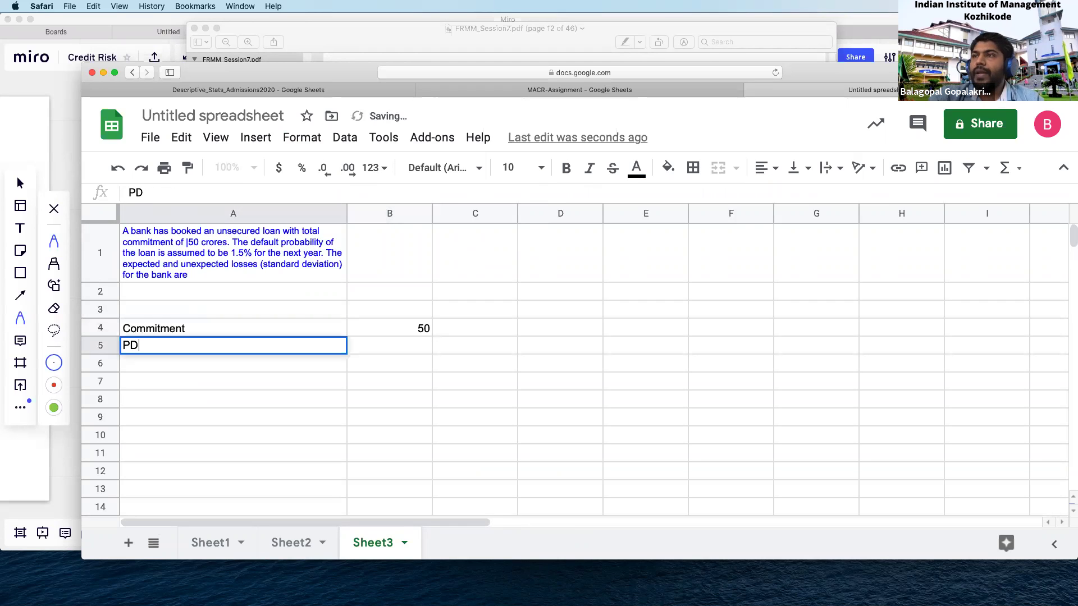
pyautogui.press('Tab')
pyautogui.write('1.5%')
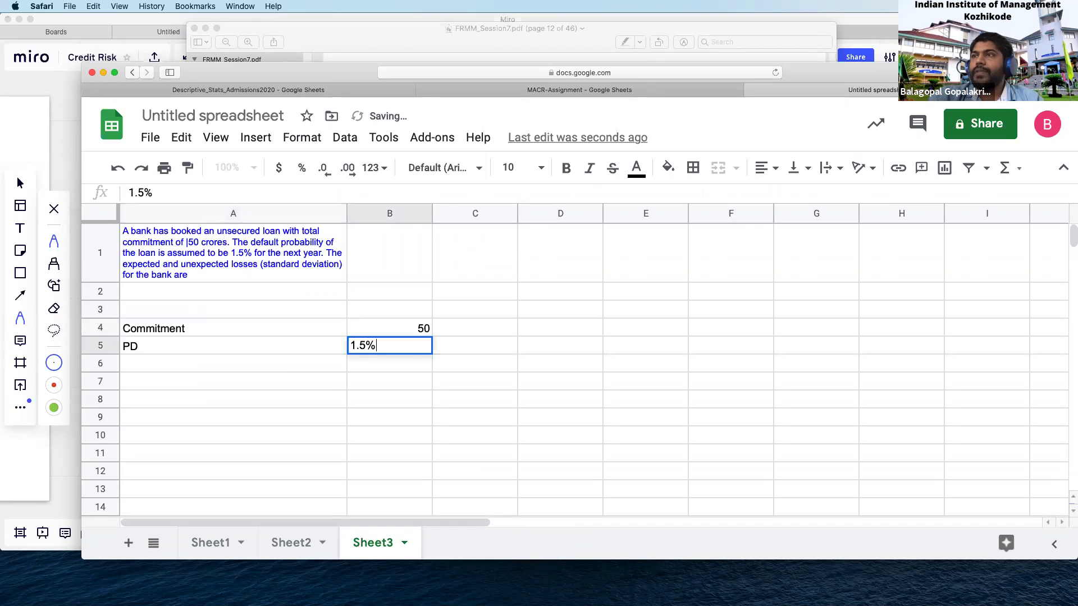
pyautogui.press('Return')
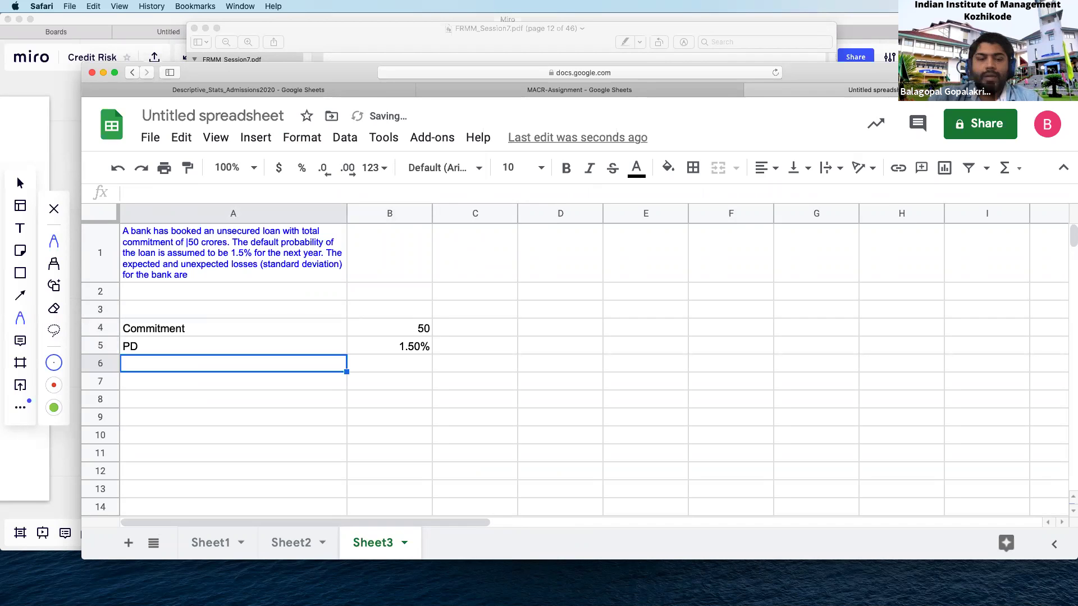
pyautogui.write('EL')
pyautogui.press('BackSpace')
pyautogui.press('BackSpace')
pyautogui.press('Return')
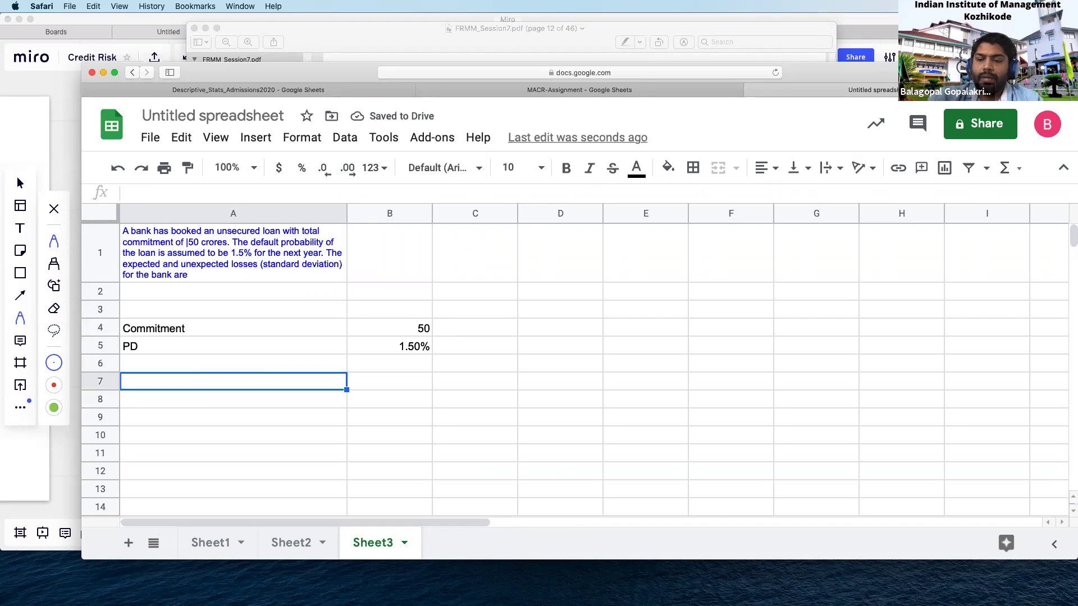
# Enter "LGD" in A6 with a value of 100% in B6
pyautogui.click(233, 364)
pyautogui.write('LGD')
pyautogui.press('Tab')
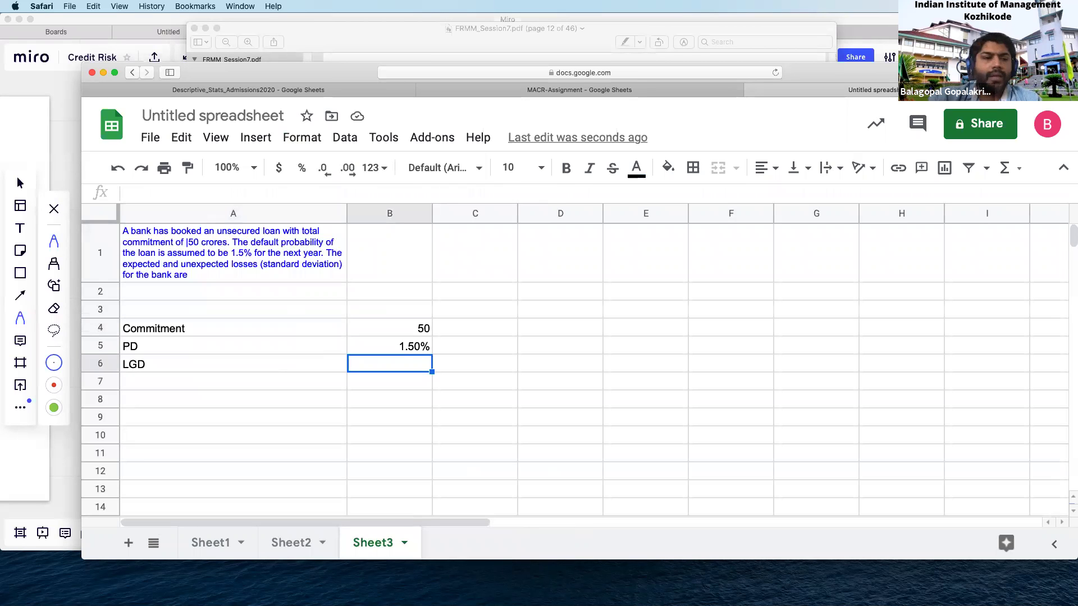
pyautogui.write('100%')
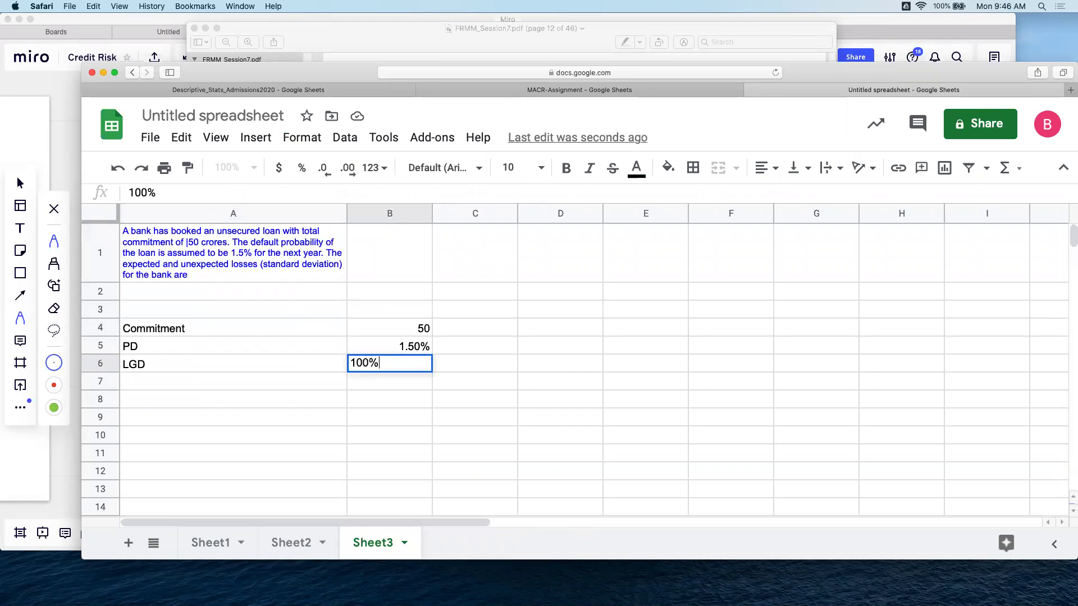
pyautogui.press('Return')
# Label A8 "Expected losses" and calculate it in B8 as PD times LGD times commitment (B5*B6*B4)
pyautogui.click(233, 403)
pyautogui.write('Exp')
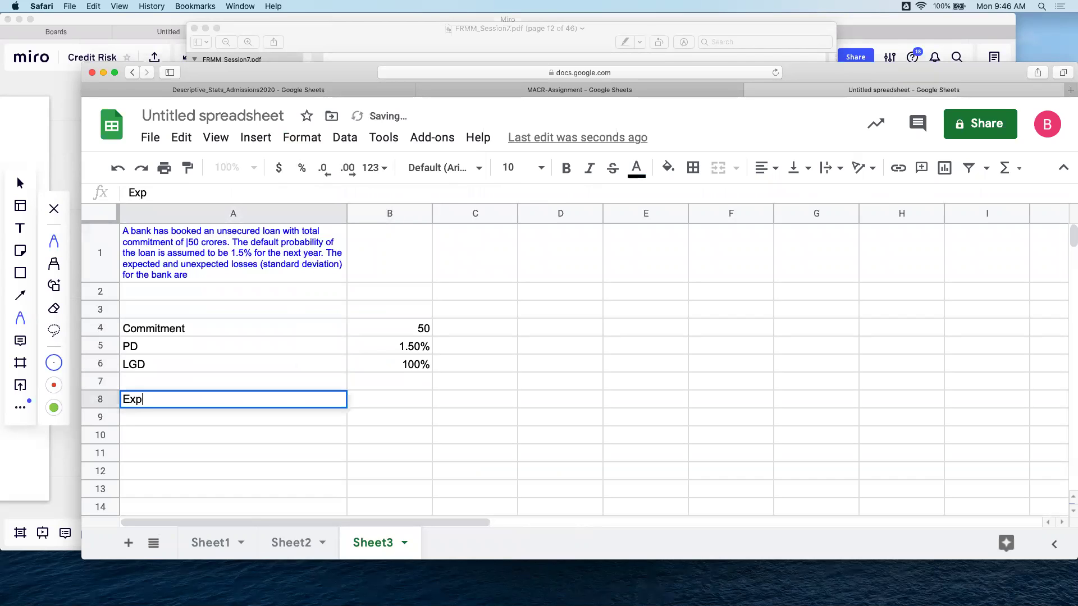
pyautogui.write('ected losses')
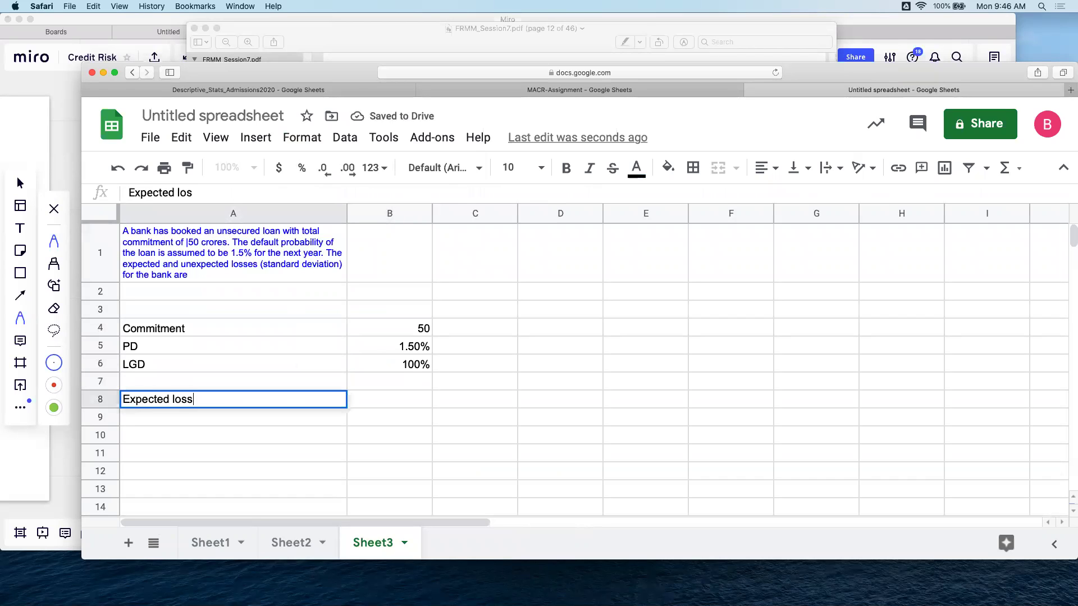
pyautogui.press('Tab')
pyautogui.write('=')
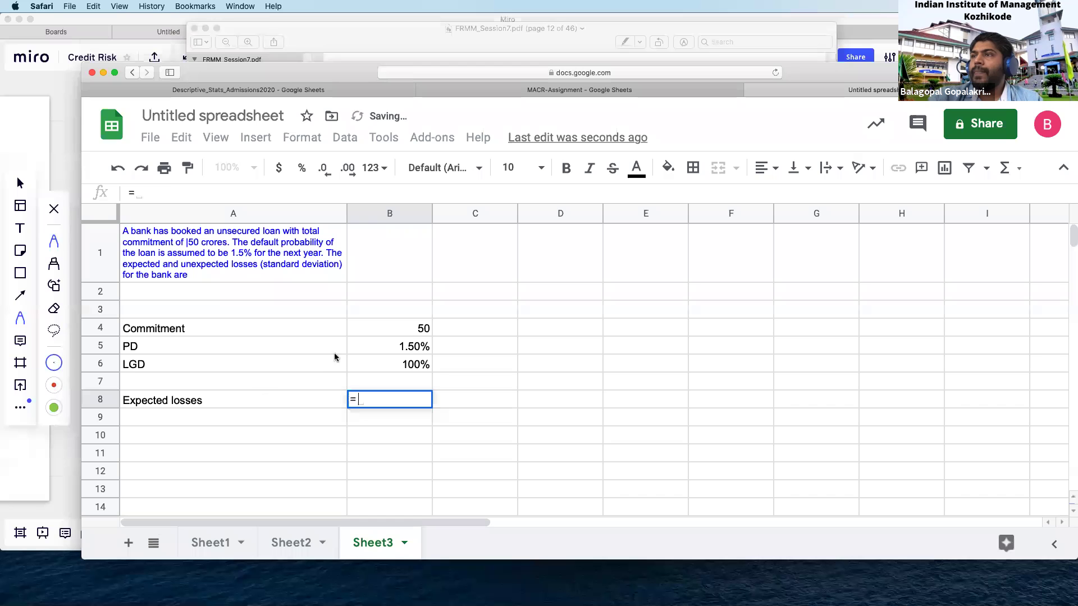
pyautogui.click(382, 355)
pyautogui.write('*')
pyautogui.click(421, 367)
pyautogui.write('*')
pyautogui.click(422, 329)
pyautogui.press('Return')
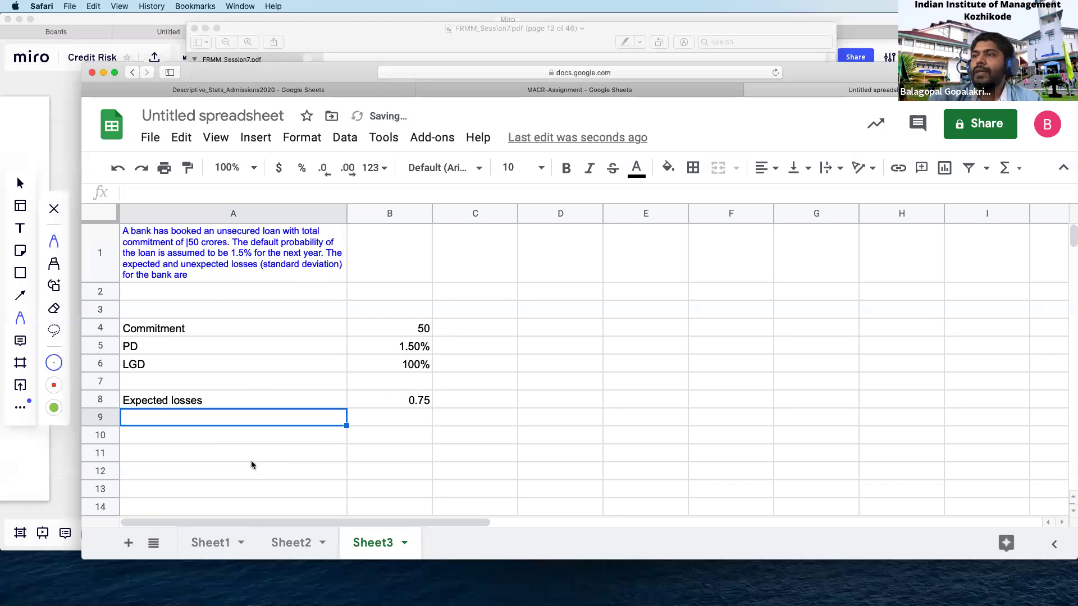
# Enter the label "Unexpected losses" in A9 and move it down to A11
pyautogui.write('Unexep')
pyautogui.press('BackSpace')
pyautogui.write('xepct')
pyautogui.press('BackSpace')
pyautogui.press('BackSpace')
pyautogui.press('BackSpace')
pyautogui.press('BackSpace')
pyautogui.write('pected losses')
pyautogui.press('Tab')
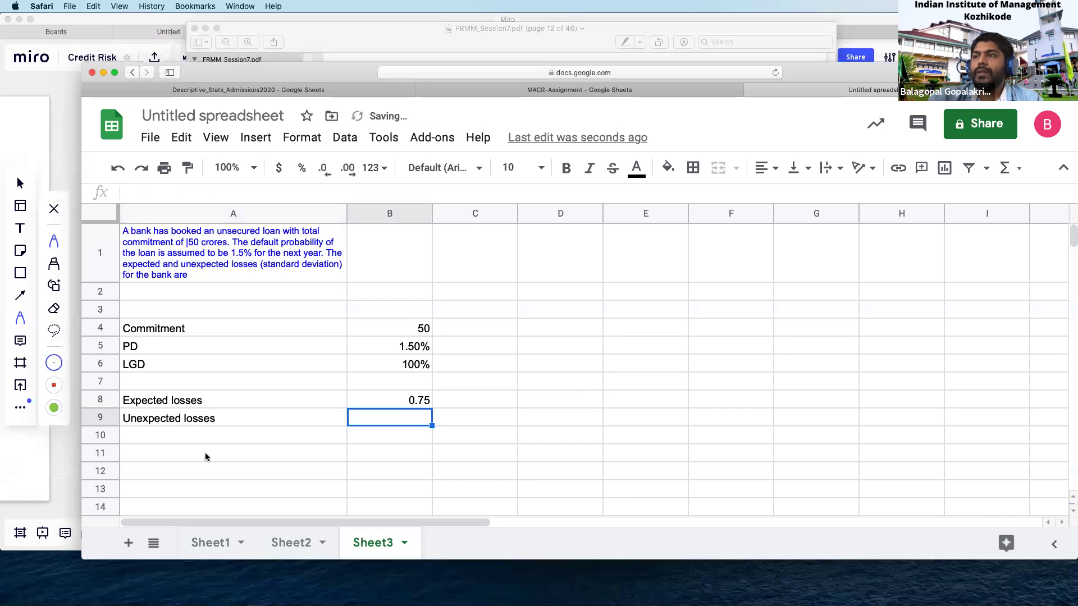
pyautogui.click(206, 423)
pyautogui.moveTo(206, 423); pyautogui.dragTo(195, 453)
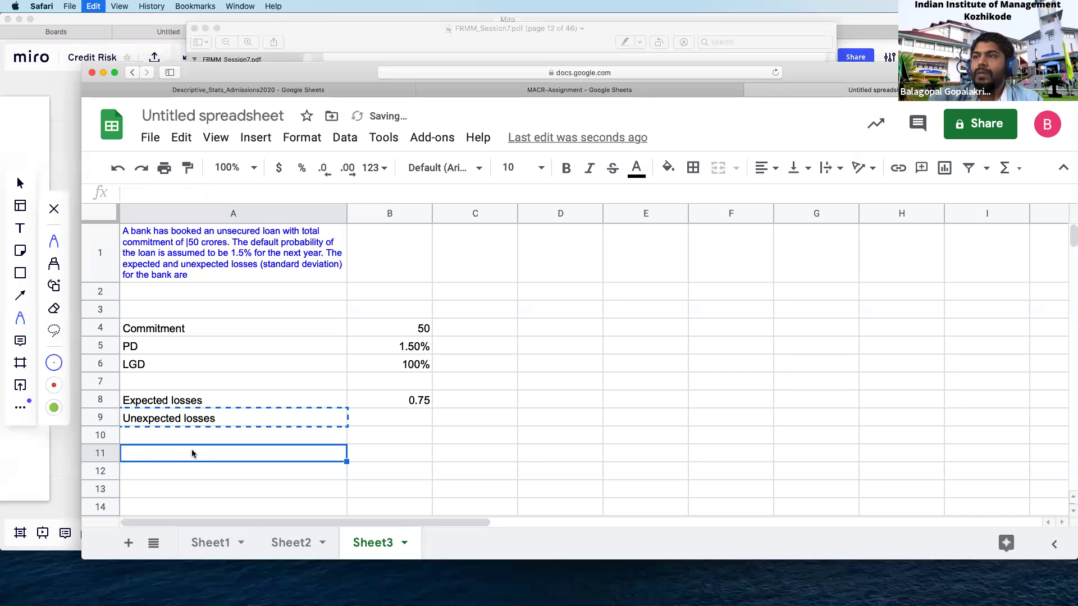
# Label A9 "Variance of Losses" and begin a formula in B9
pyautogui.click(186, 425)
pyautogui.write('Variance of')
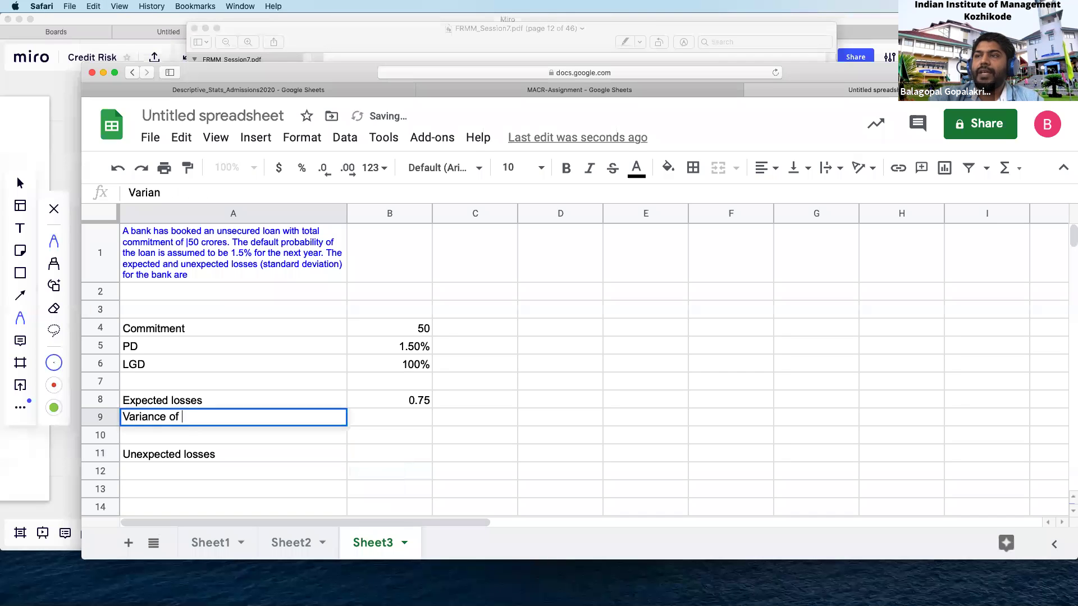
pyautogui.write(' Losses')
pyautogui.press('Tab')
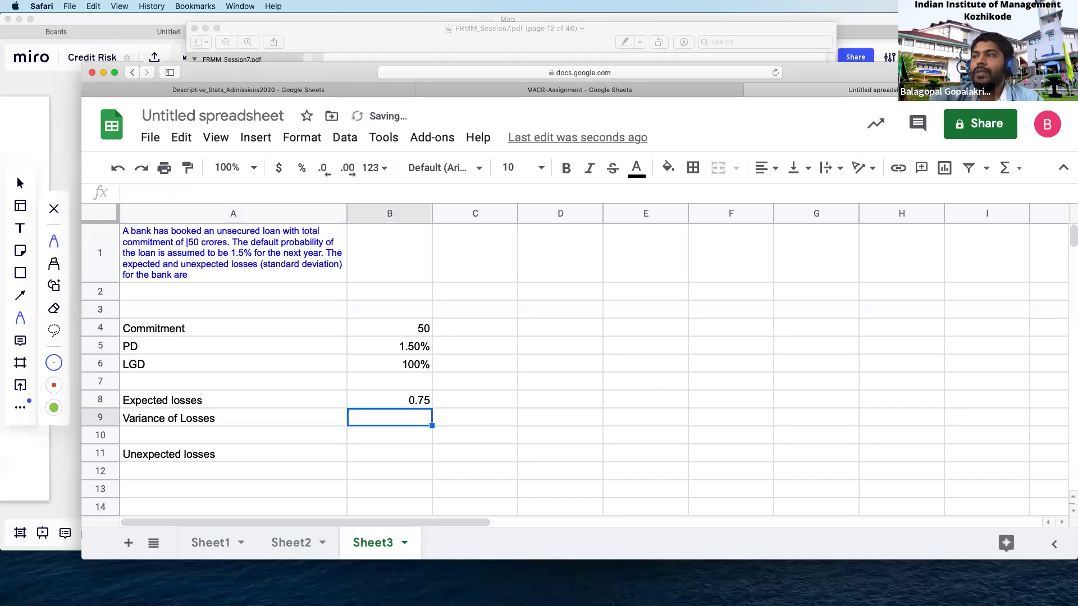
pyautogui.write('=')
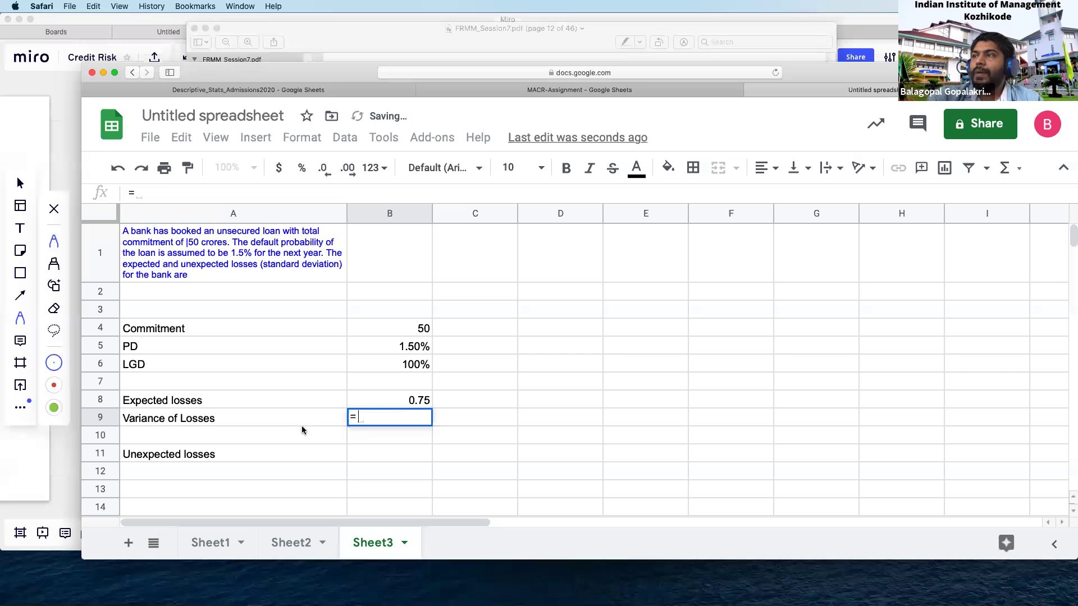
pyautogui.click(395, 349)
pyautogui.write('*')
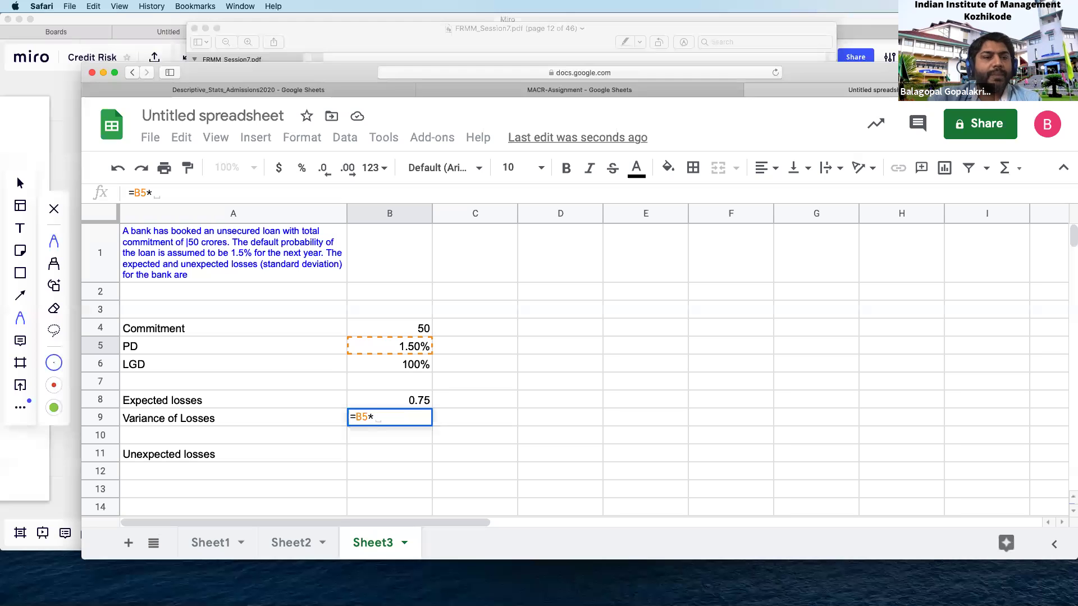
pyautogui.press('BackSpace')
pyautogui.press('BackSpace')
pyautogui.press('BackSpace')
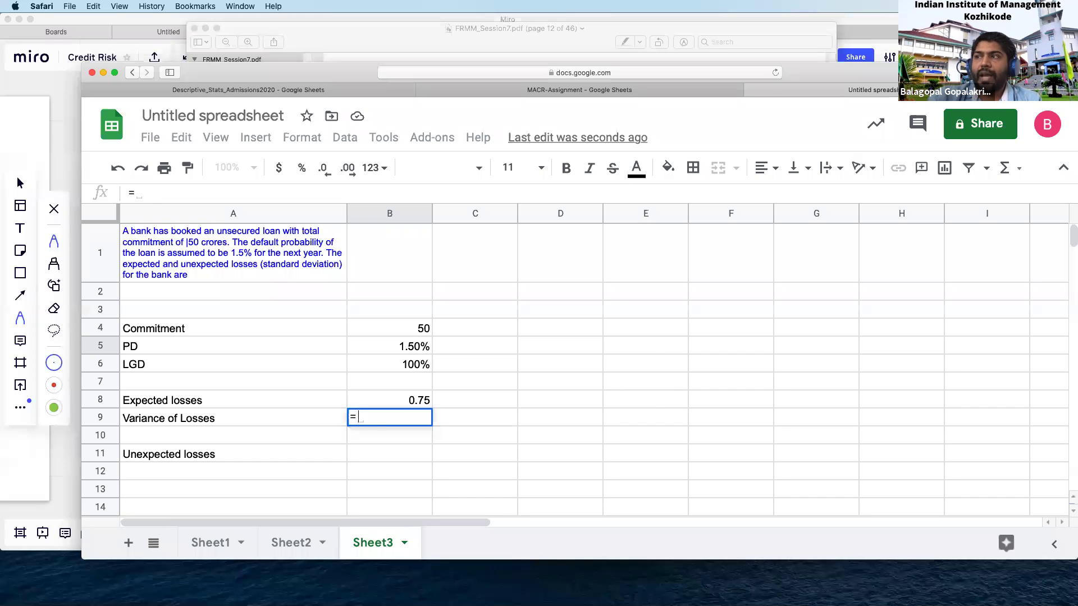
# Complete the variance formula in B9 as =B5*(1-B5)
pyautogui.click(393, 347)
pyautogui.write('*')
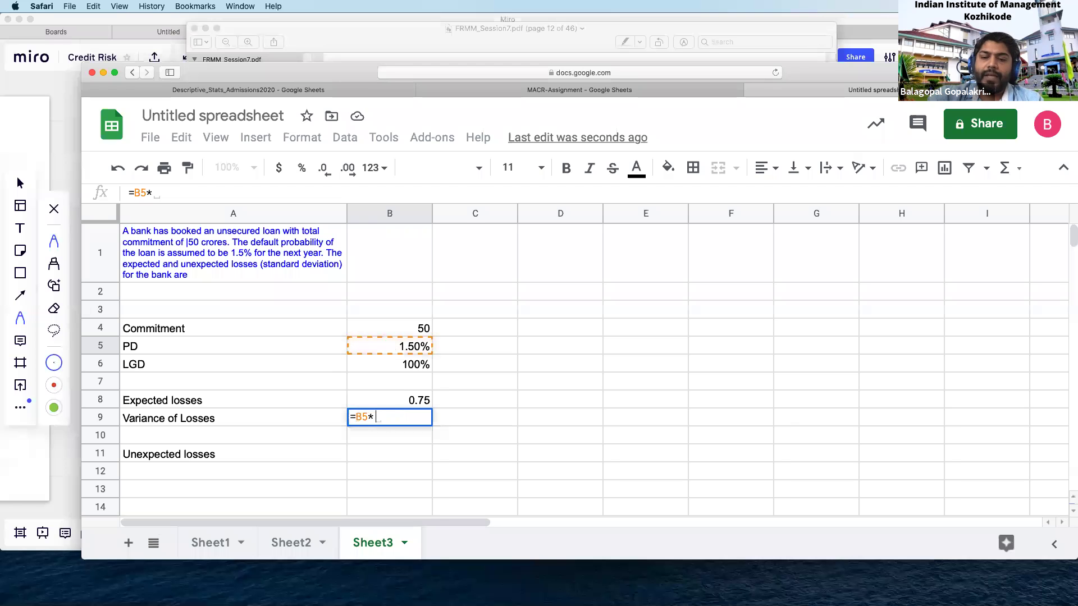
pyautogui.write('(1-')
pyautogui.click(409, 349)
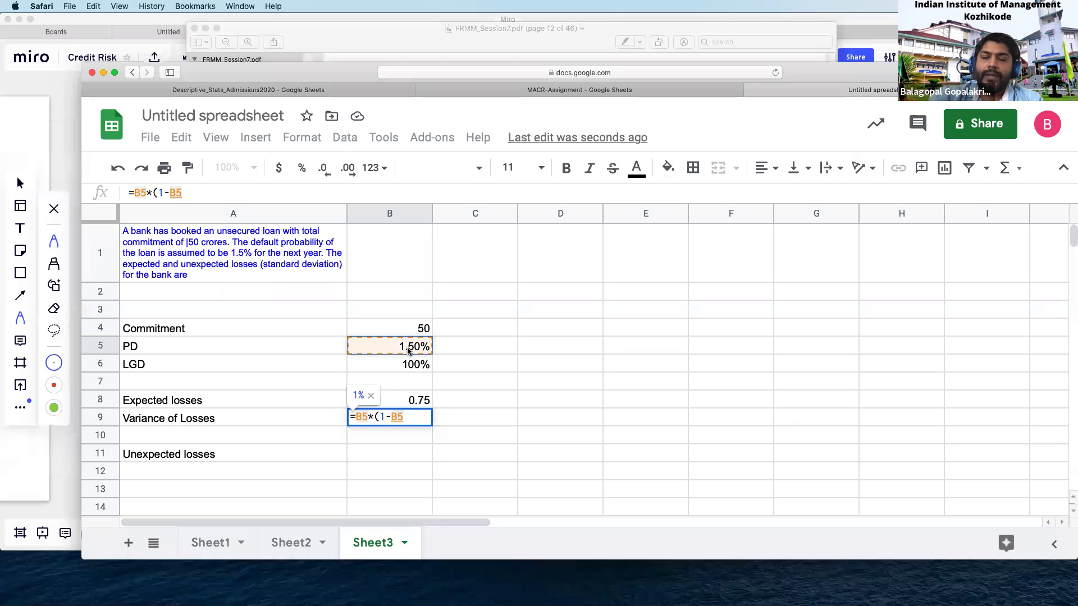
pyautogui.write(')*')
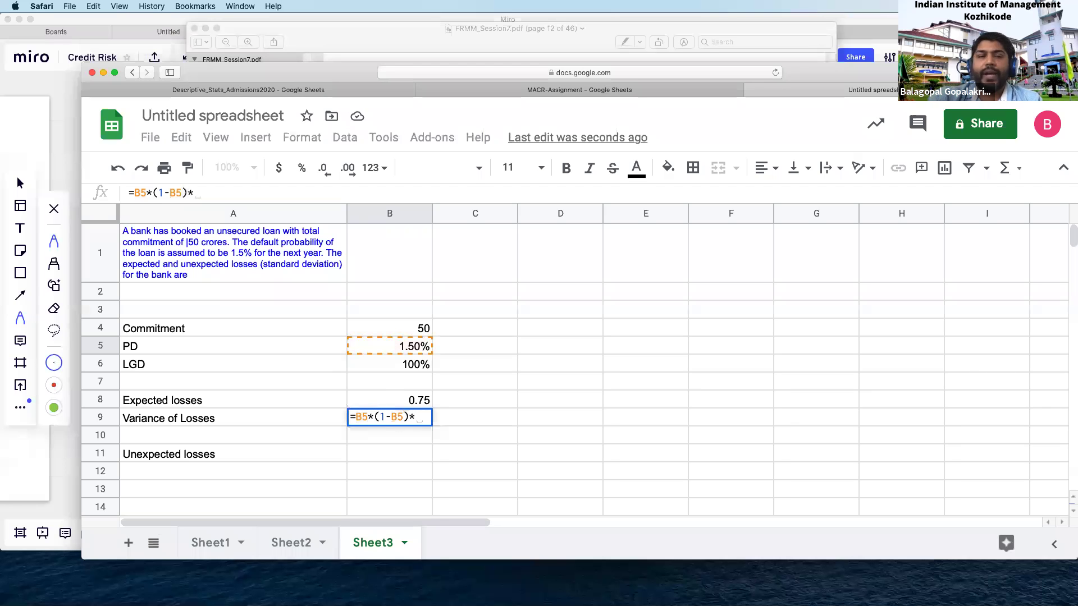
pyautogui.click(393, 377)
pyautogui.press('BackSpace')
pyautogui.press('BackSpace')
pyautogui.press('BackSpace')
pyautogui.click(306, 438)
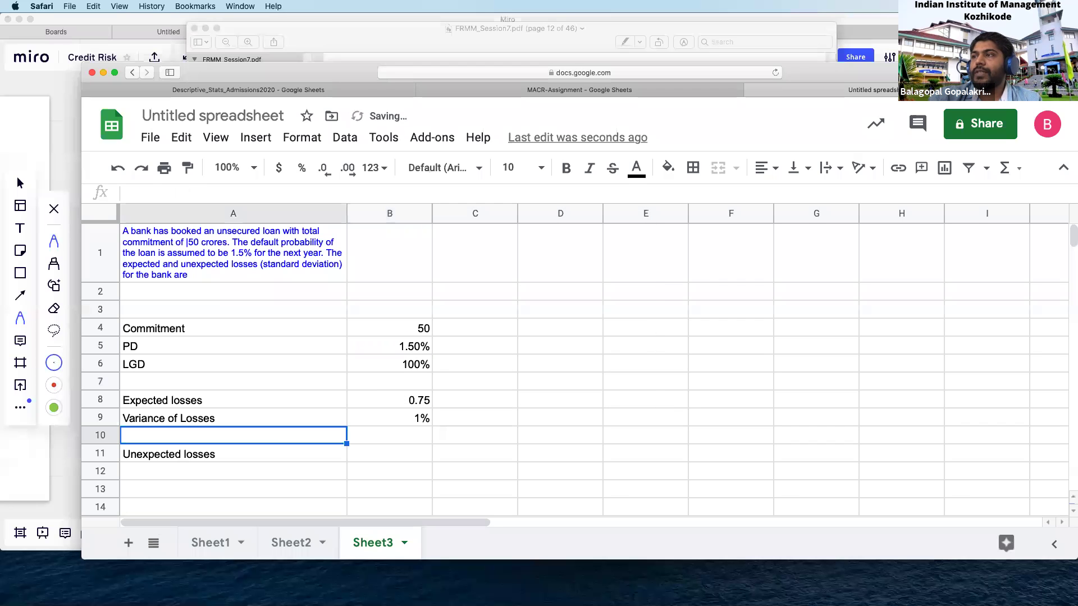
# Calculate the unexpected losses in B11 with =sqrt(B9)*B4 and format the result to two decimal places
pyautogui.click(386, 459)
pyautogui.write('=')
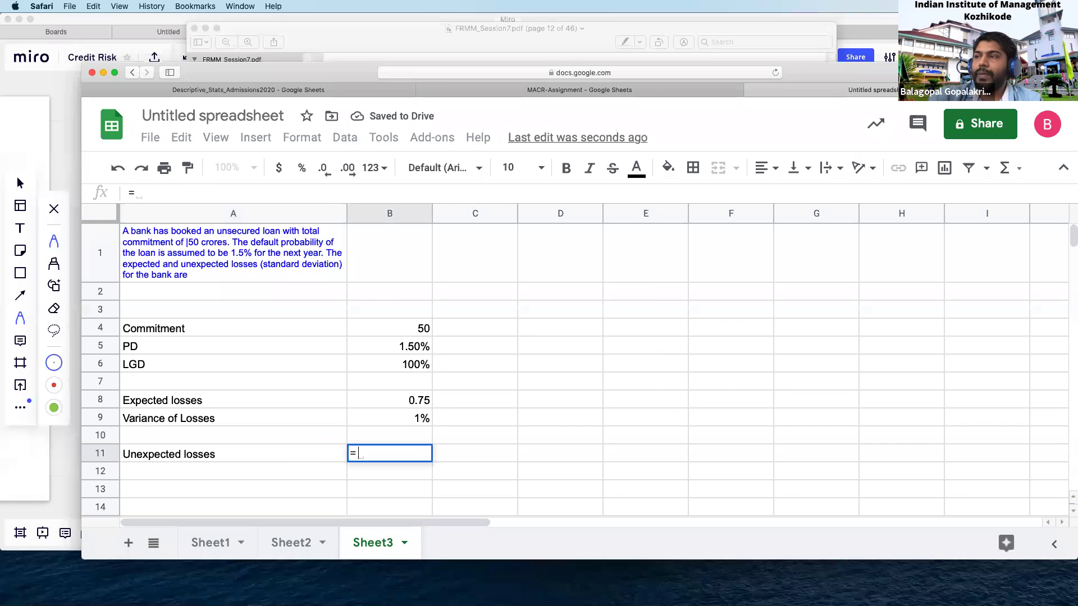
pyautogui.write('sqrt(')
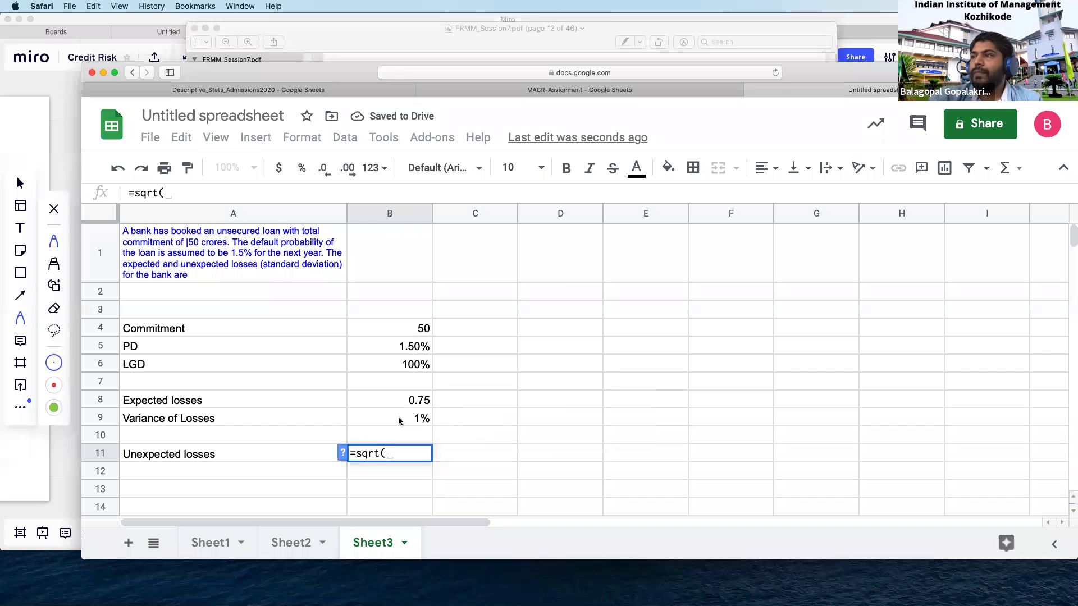
pyautogui.click(401, 421)
pyautogui.write(')*')
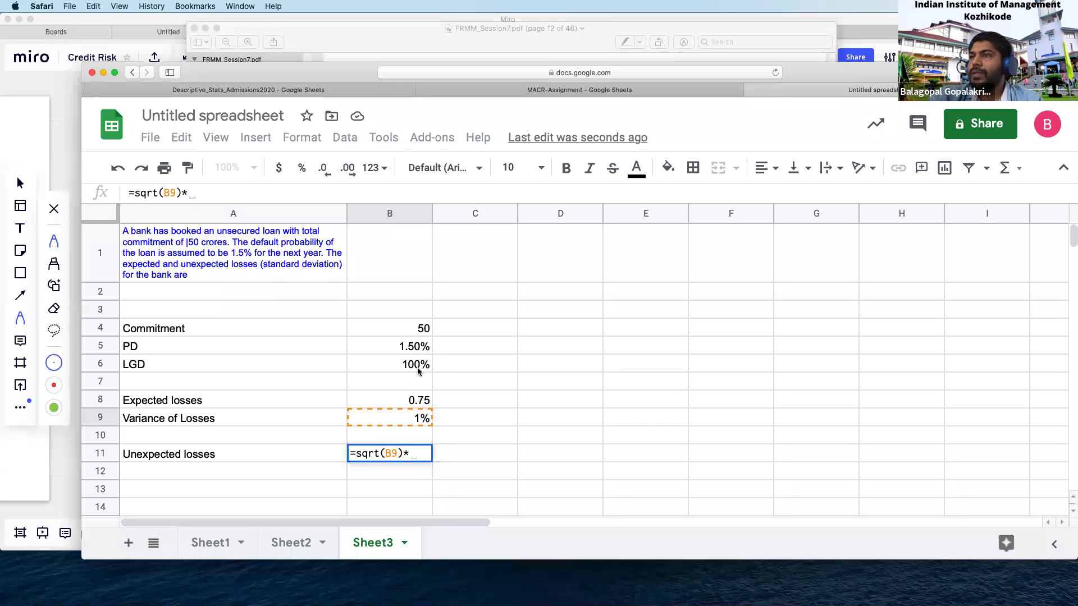
pyautogui.click(393, 332)
pyautogui.press('Return')
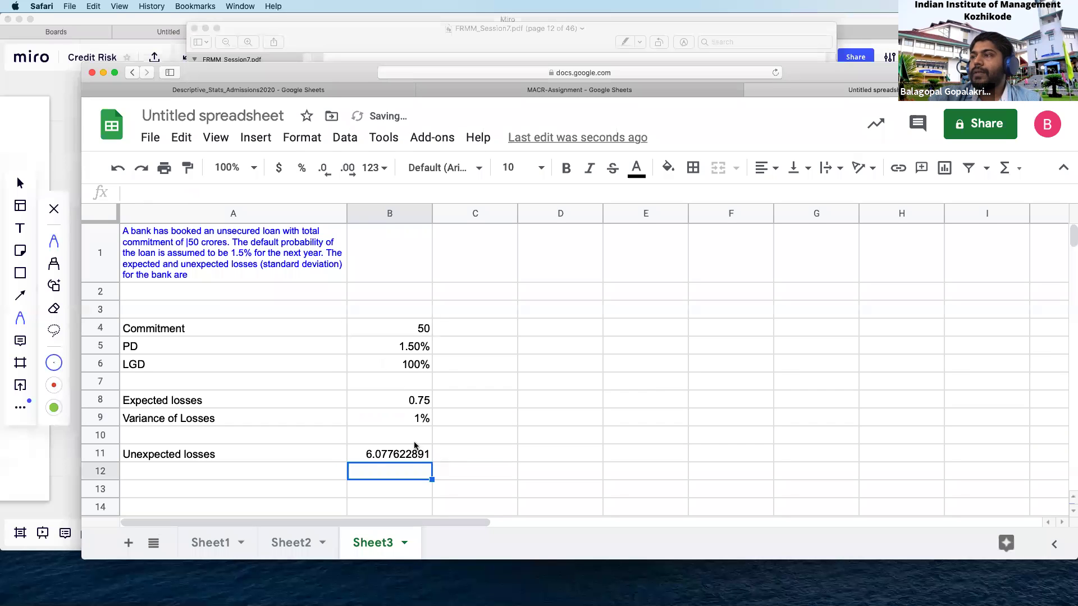
pyautogui.click(389, 459)
pyautogui.press('super+shift+1')
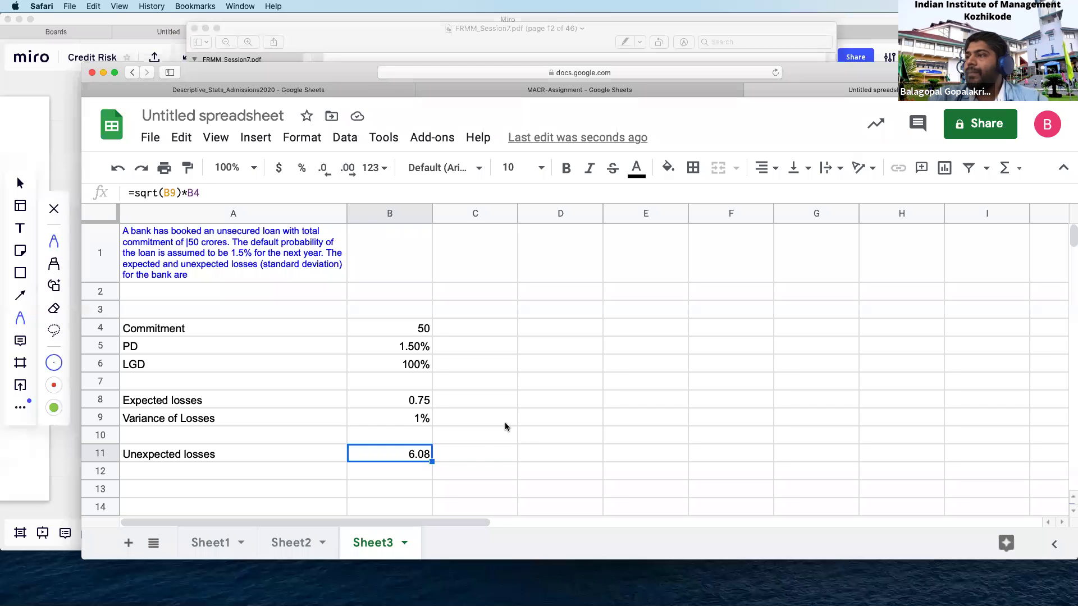
# Switch to FRMM_Session7.pdf in Preview, show it full screen and advance to the question on the basket of 500 bonds
pyautogui.press('super+Tab')
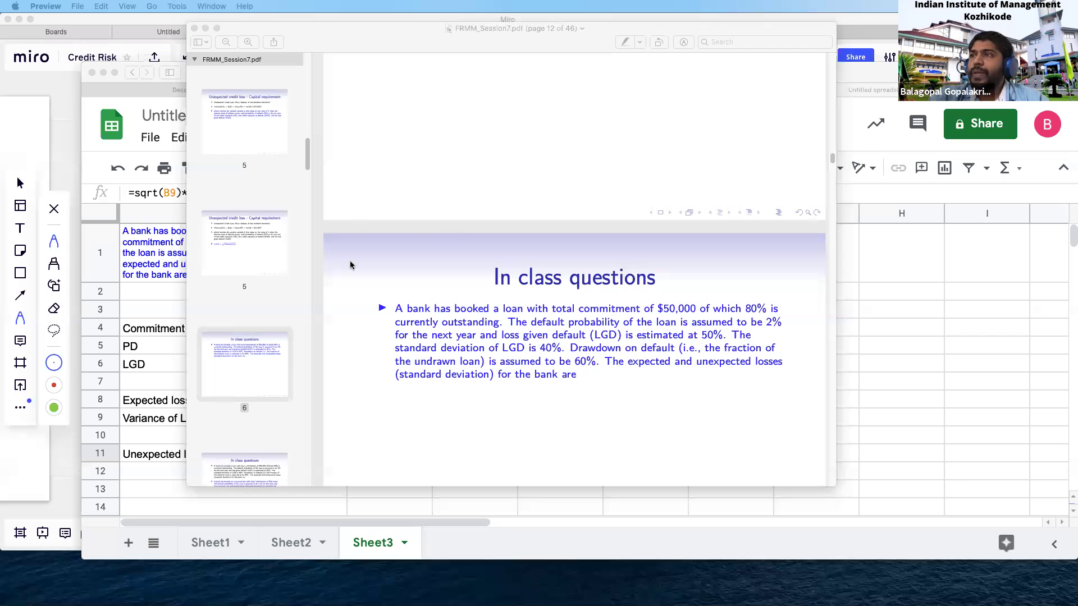
pyautogui.press('super+Tab')
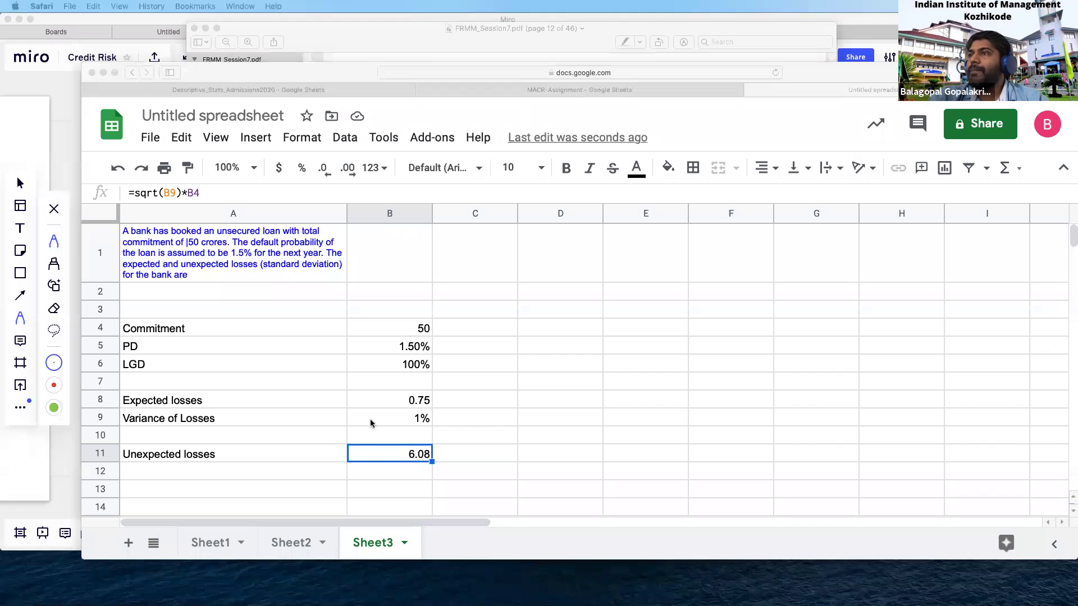
pyautogui.click(389, 40)
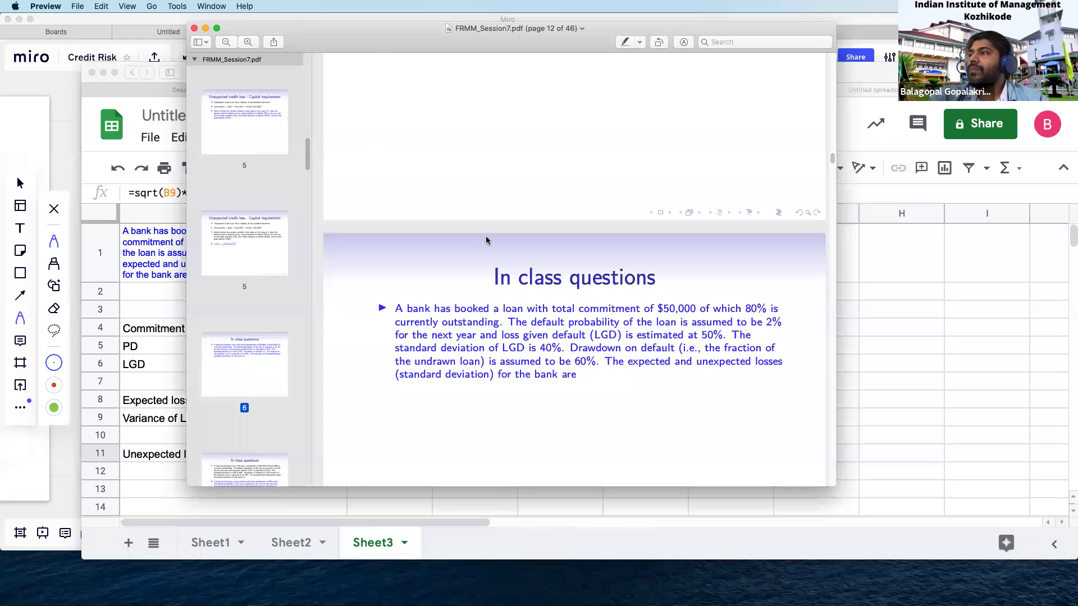
pyautogui.click(135, 6)
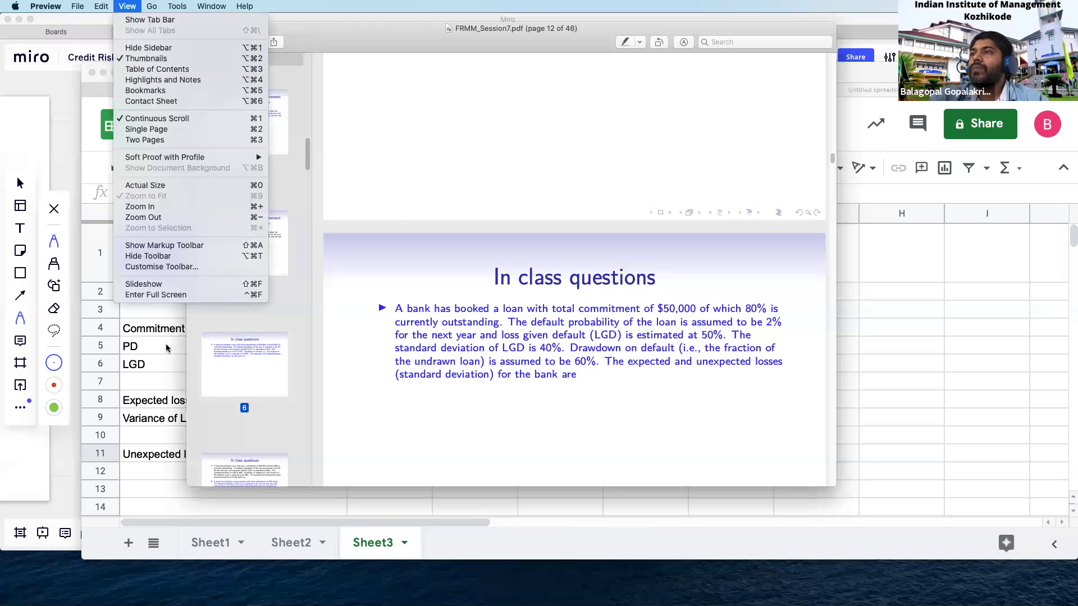
pyautogui.click(169, 295)
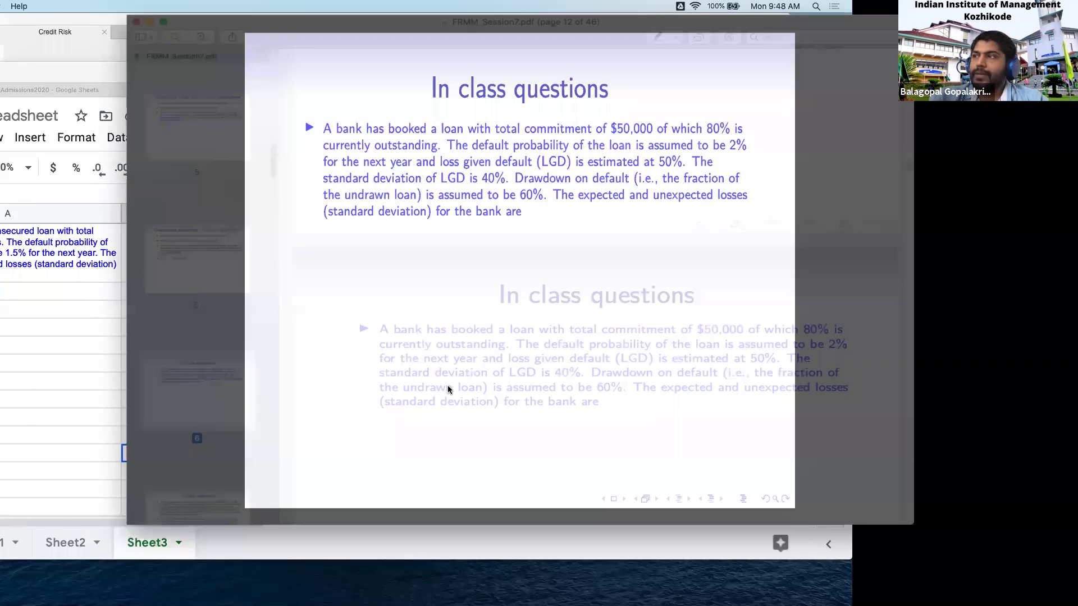
pyautogui.press('Down')
pyautogui.press('Down')
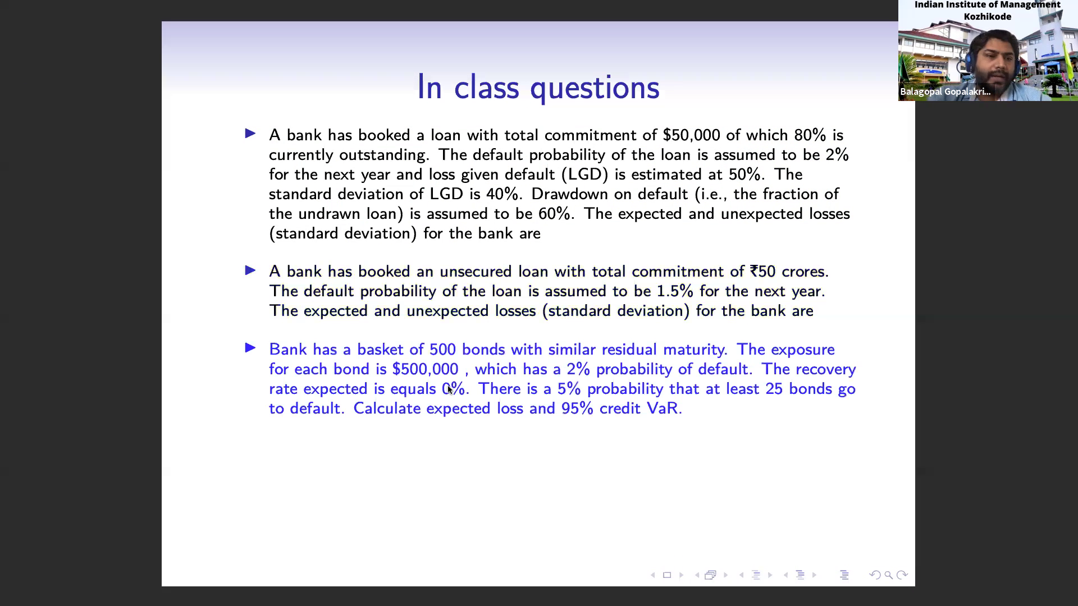
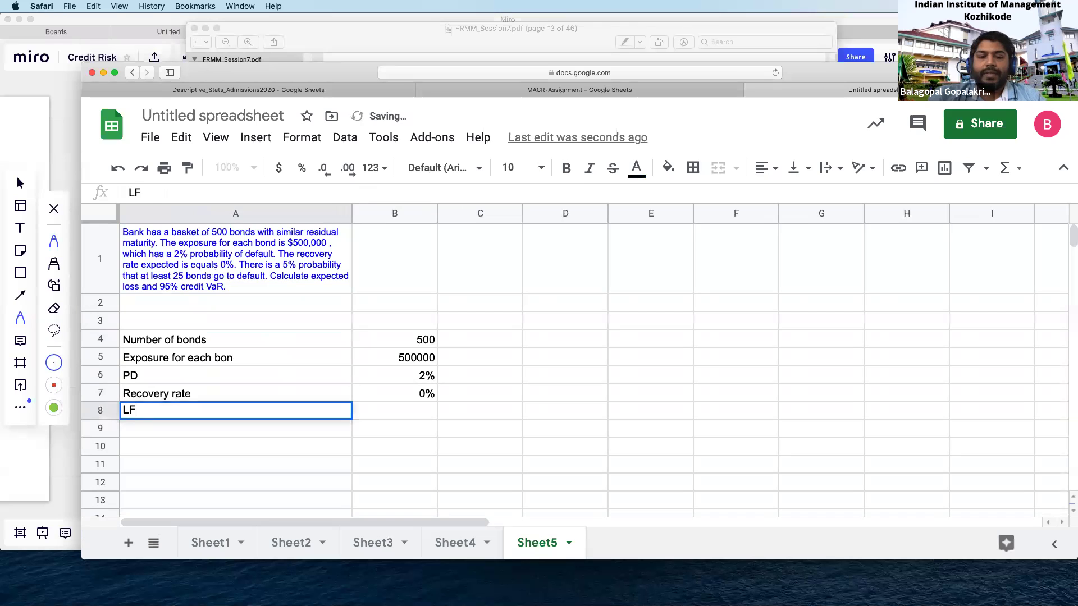
# Complete the LGD row on Sheet5 by entering =1-B7 in B8
pyautogui.press('Tab')
pyautogui.write('=1-B7')
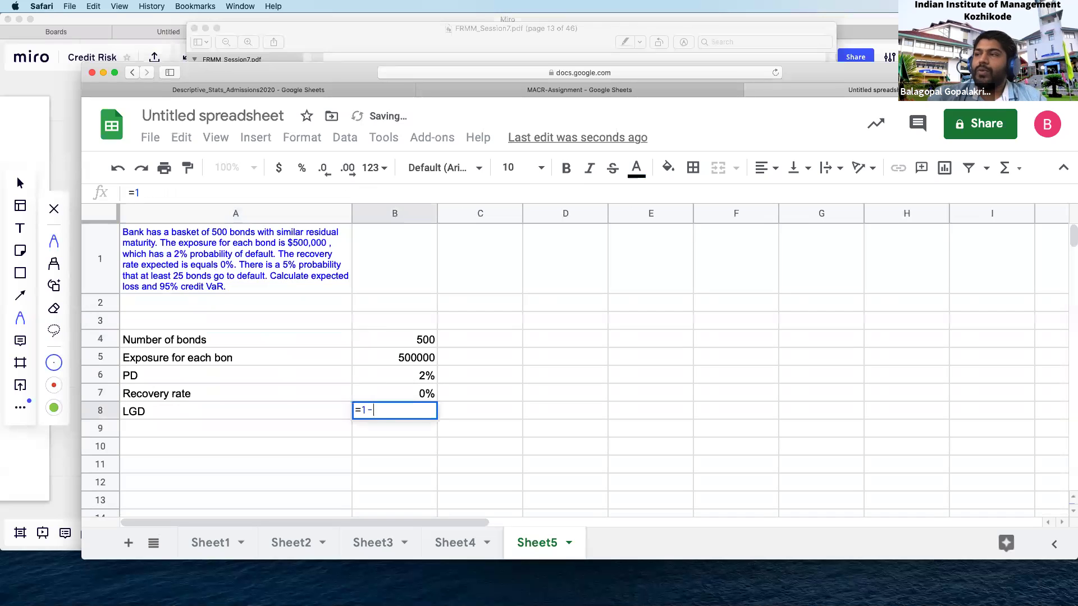
pyautogui.press('Return')
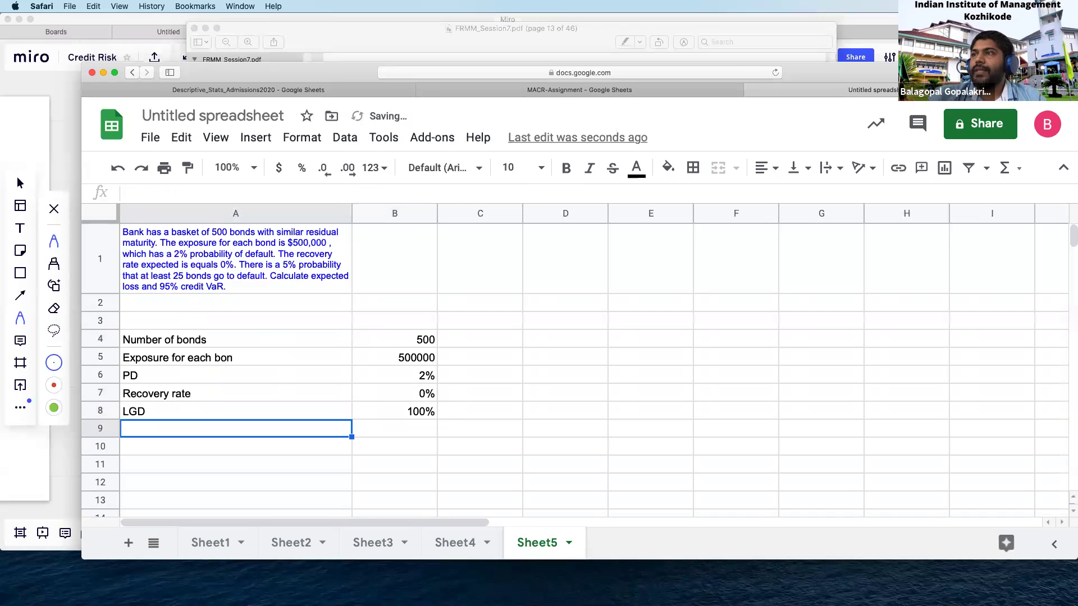
# Label A10 "Expected losses" for the bond basket, correcting the spelling
pyautogui.click(236, 446)
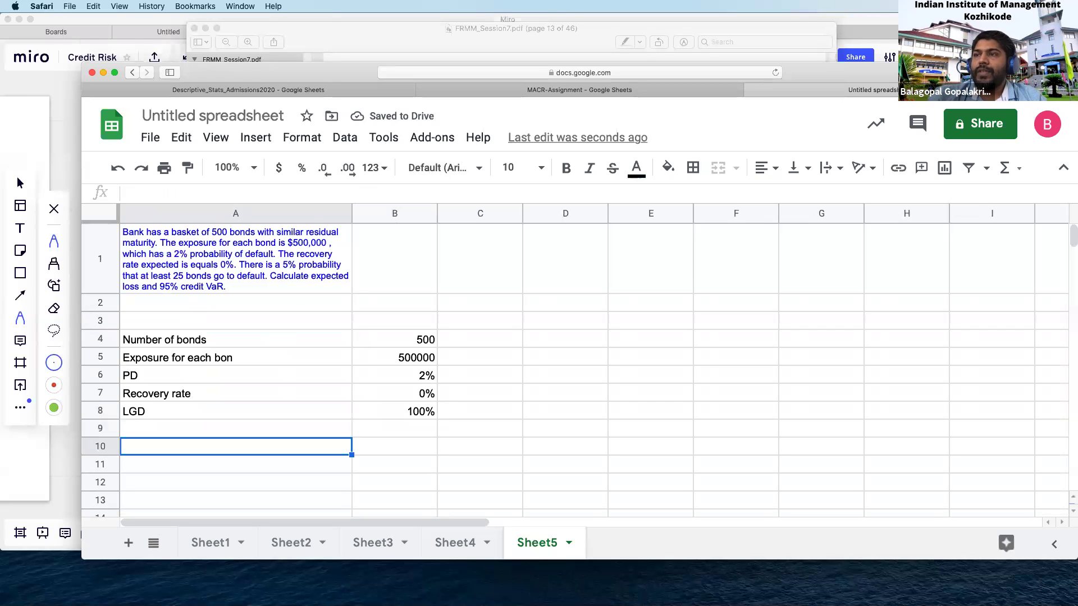
pyautogui.write('Expecgted')
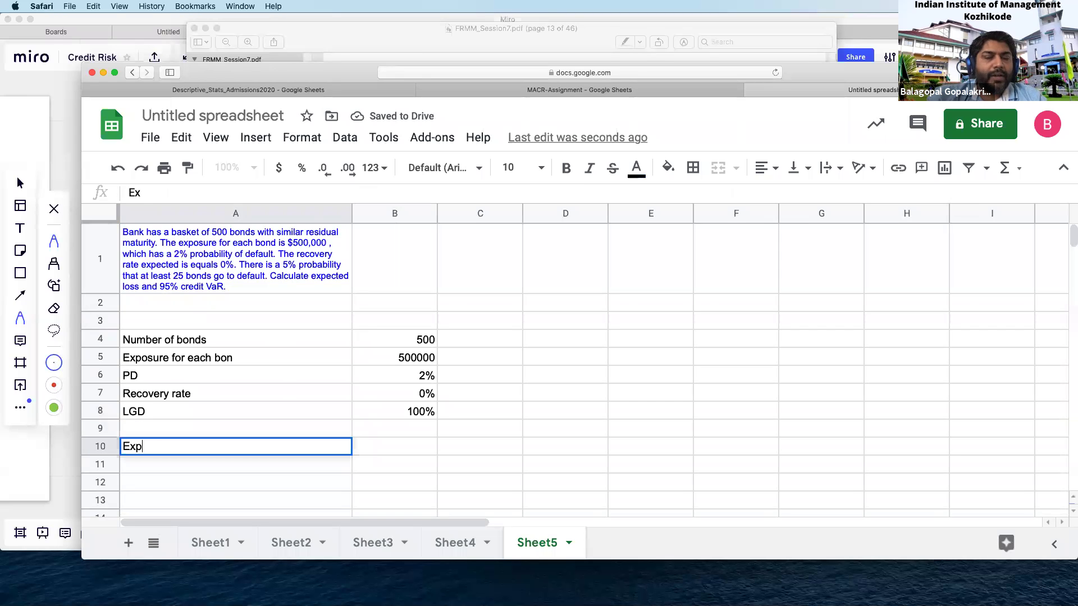
pyautogui.press('BackSpace')
pyautogui.press('BackSpace')
pyautogui.press('BackSpace')
pyautogui.press('BackSpace')
pyautogui.write('ted sl')
pyautogui.press('BackSpace')
pyautogui.press('BackSpace')
pyautogui.write('losses')
pyautogui.press('Tab')
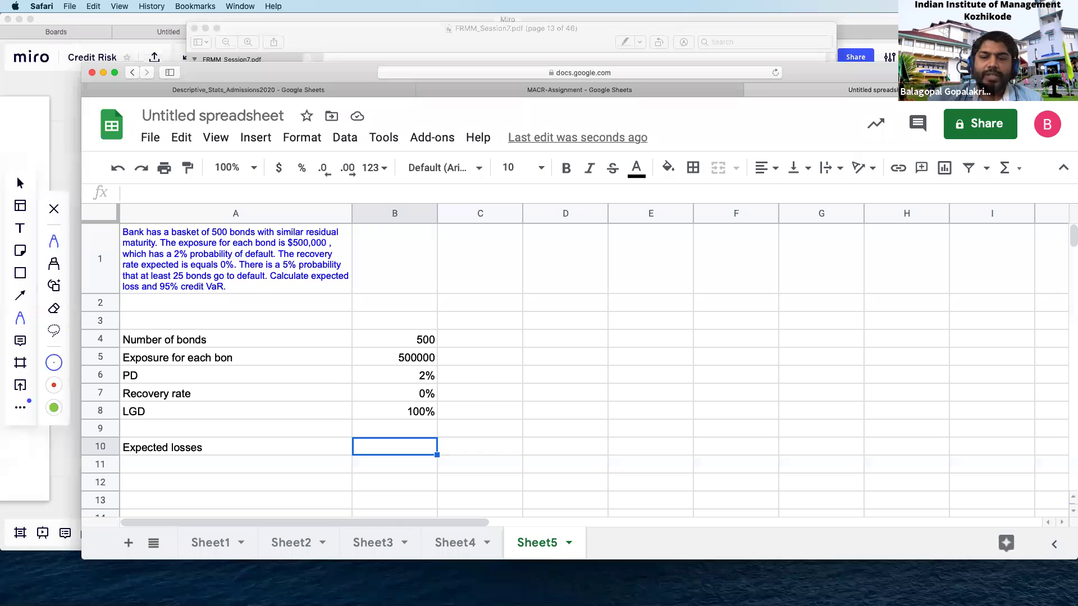
# Calculate the expected losses in B10 as number of bonds times exposure times PD (=B4*B5*B6)
pyautogui.write('=')
pyautogui.click(405, 341)
pyautogui.write('*')
pyautogui.click(414, 363)
pyautogui.write('*')
pyautogui.click(415, 374)
pyautogui.press('Return')
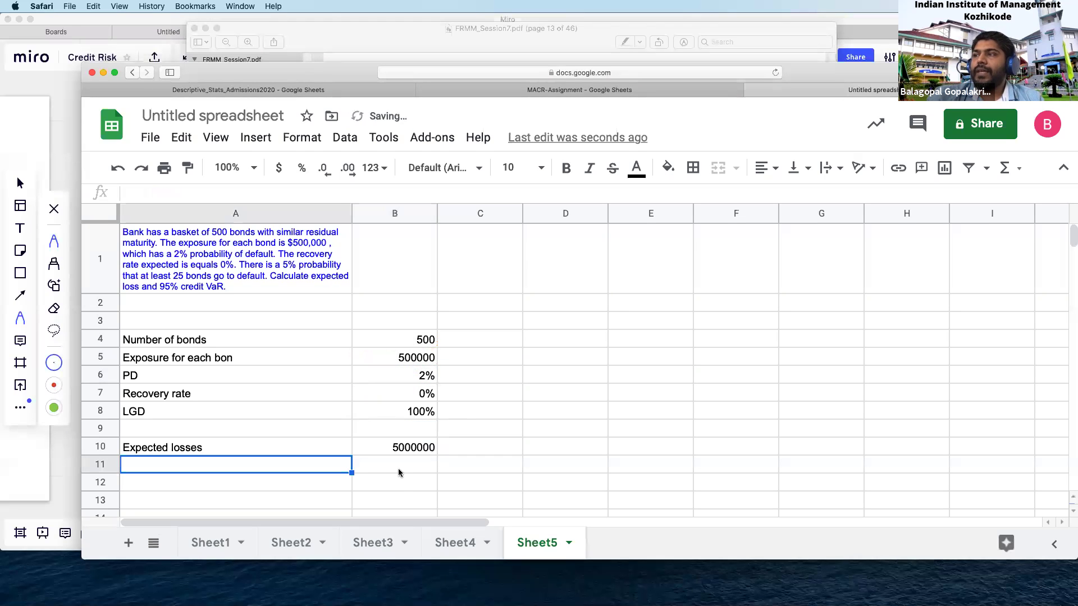
pyautogui.click(400, 448)
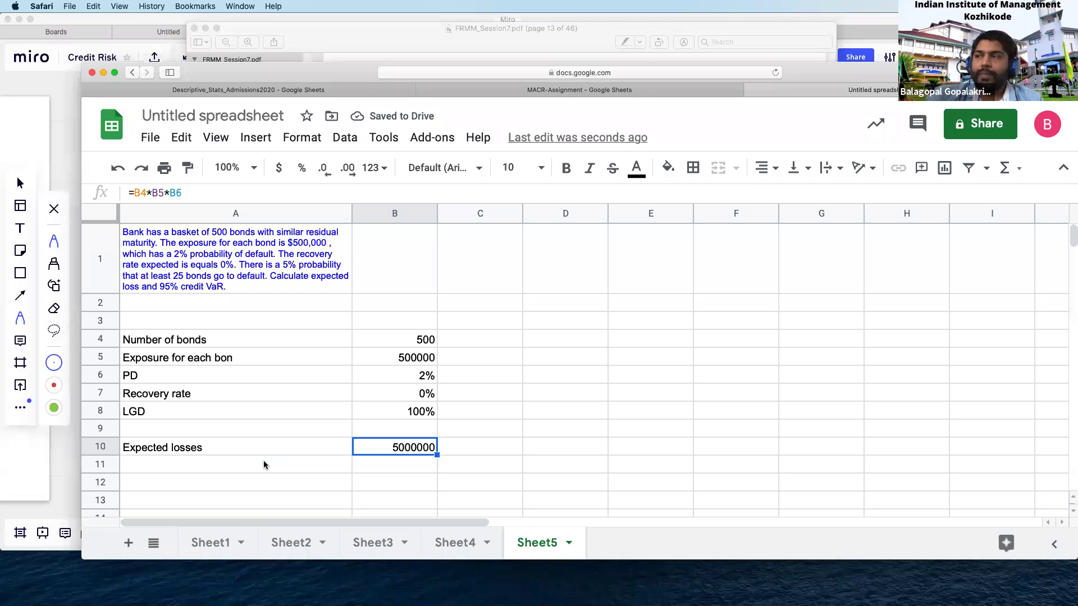
pyautogui.click(206, 468)
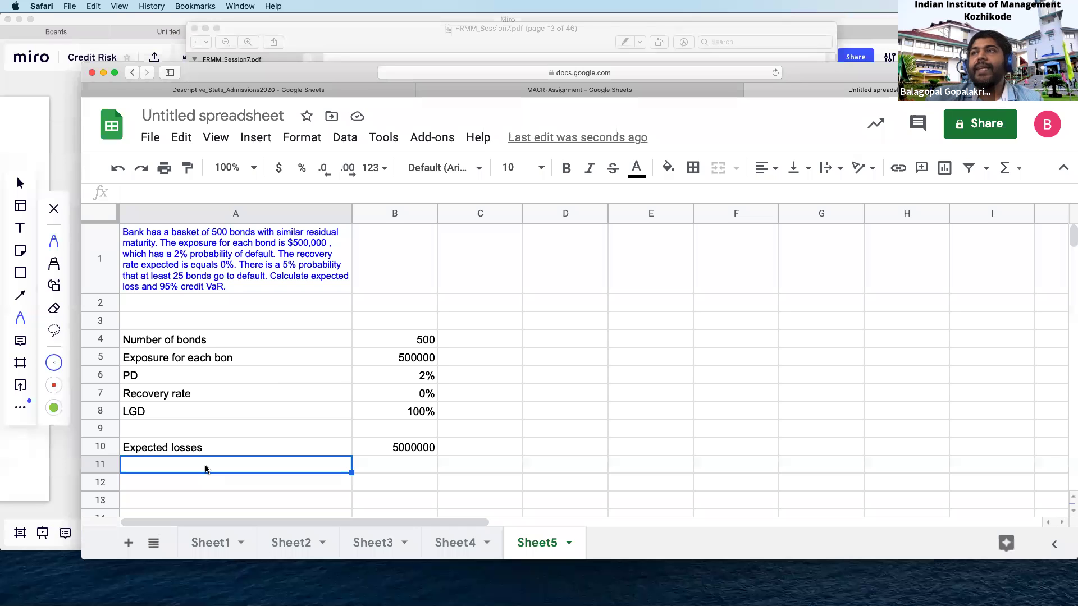
# Label A12 "95% VaR limit" beneath the expected losses row on Sheet5
pyautogui.moveTo(205, 469); pyautogui.dragTo(191, 485)
pyautogui.write('95% ')
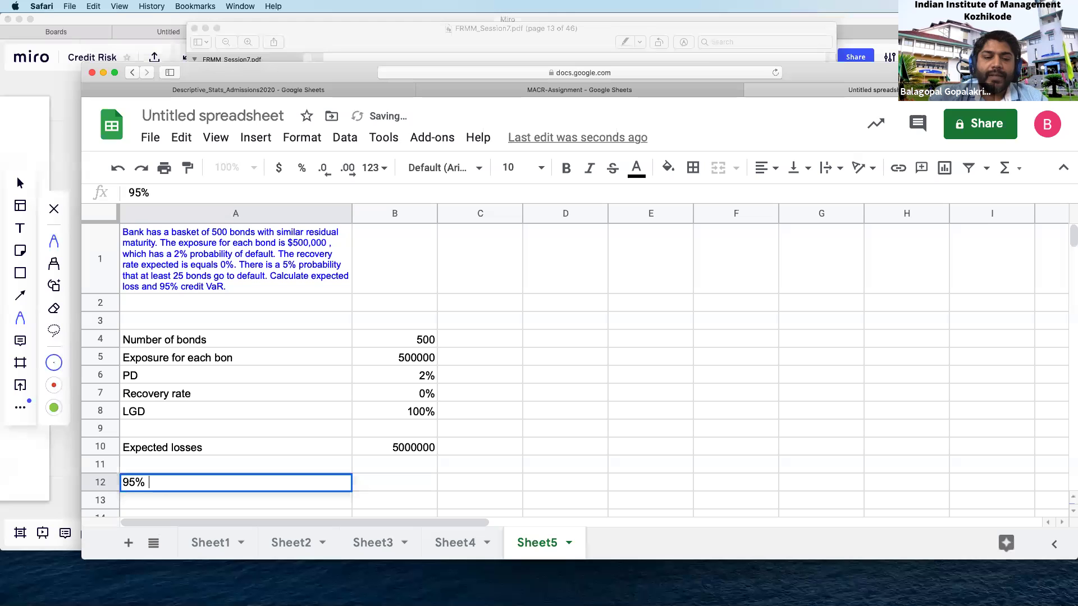
pyautogui.write('VaR limit')
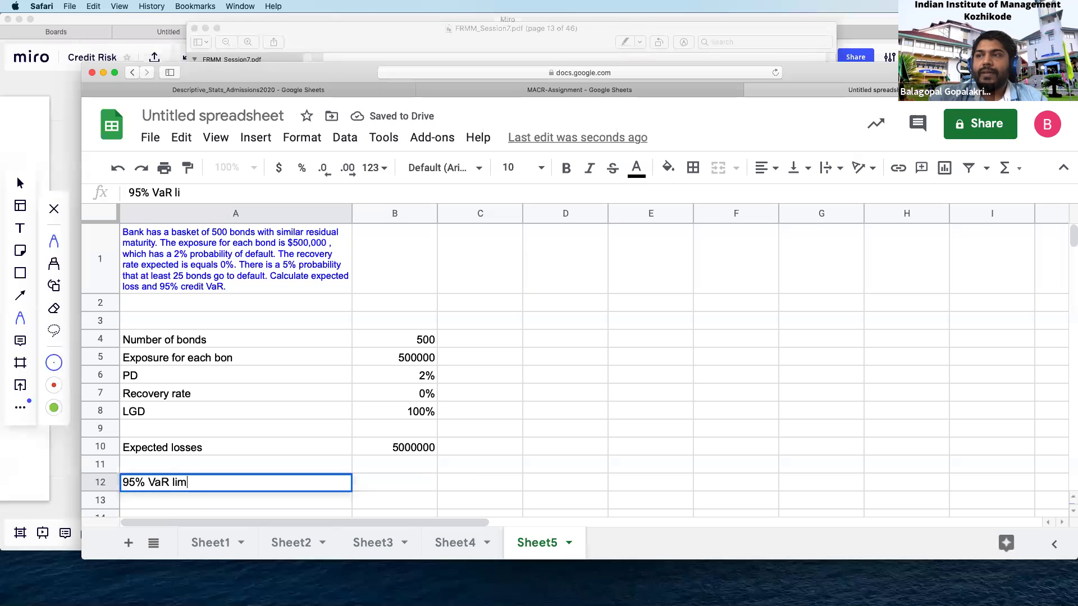
pyautogui.press('Tab')
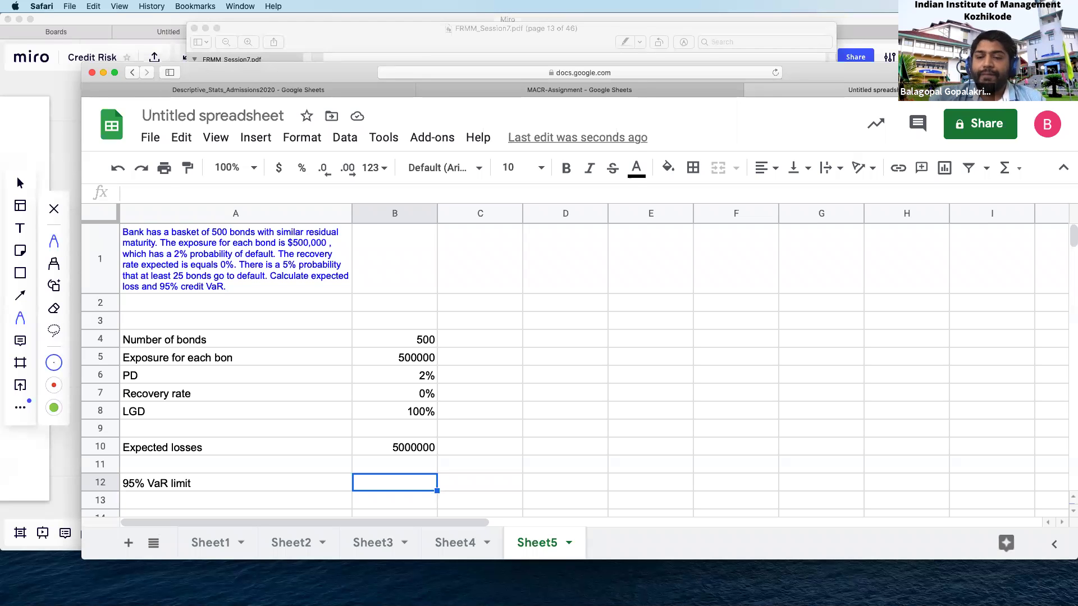
# Calculate the 95% VaR limit in B12 as 25 defaulting bonds times the exposure per bond (=25*B5)
pyautogui.write('=25*')
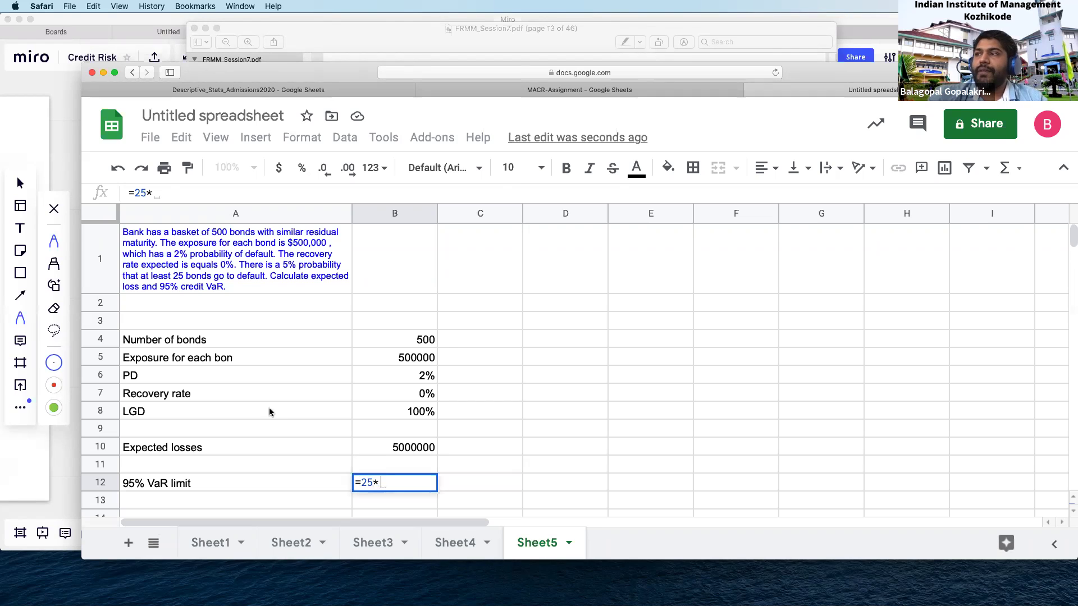
pyautogui.click(419, 355)
pyautogui.press('Return')
pyautogui.click(408, 481)
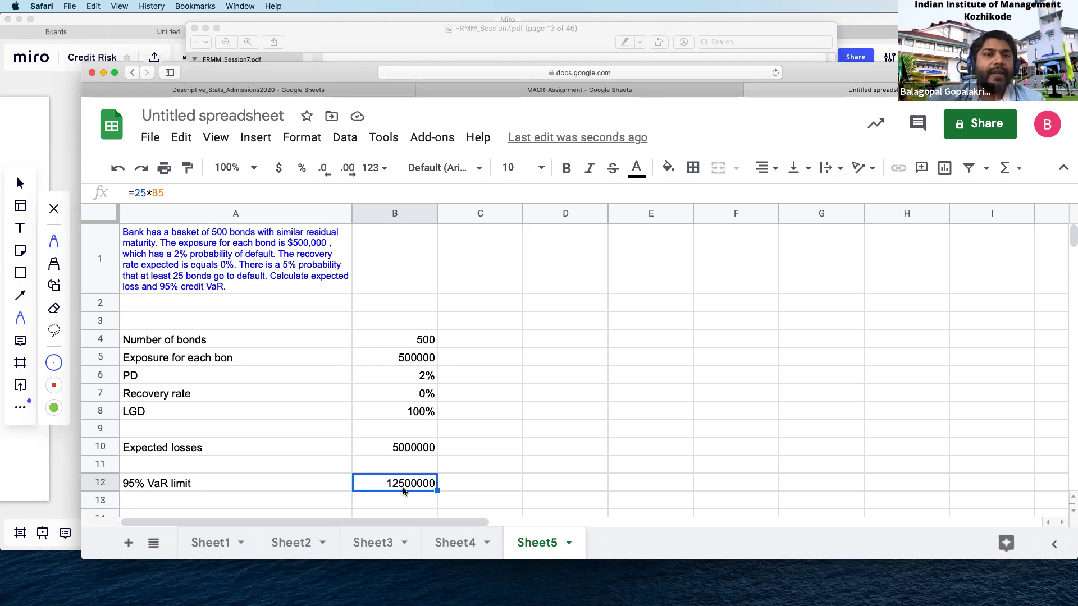
pyautogui.scroll(-2, 303, 438)
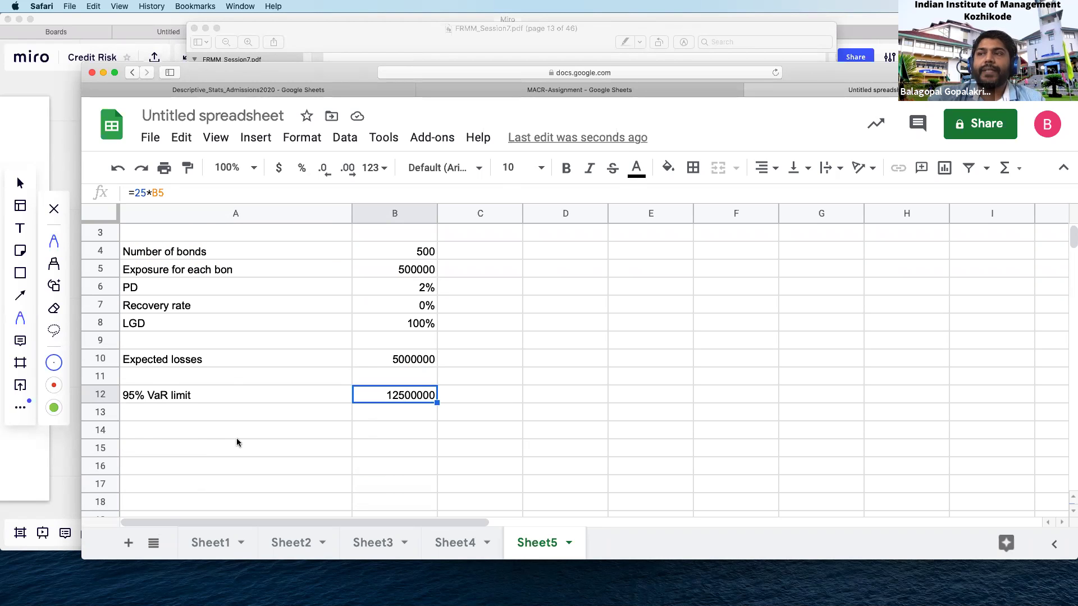
# Label A14 "Unexpected losses" below the VaR limit row
pyautogui.click(194, 425)
pyautogui.write('Unexp')
pyautogui.press('BackSpace')
pyautogui.write('pected losses')
pyautogui.press('Tab')
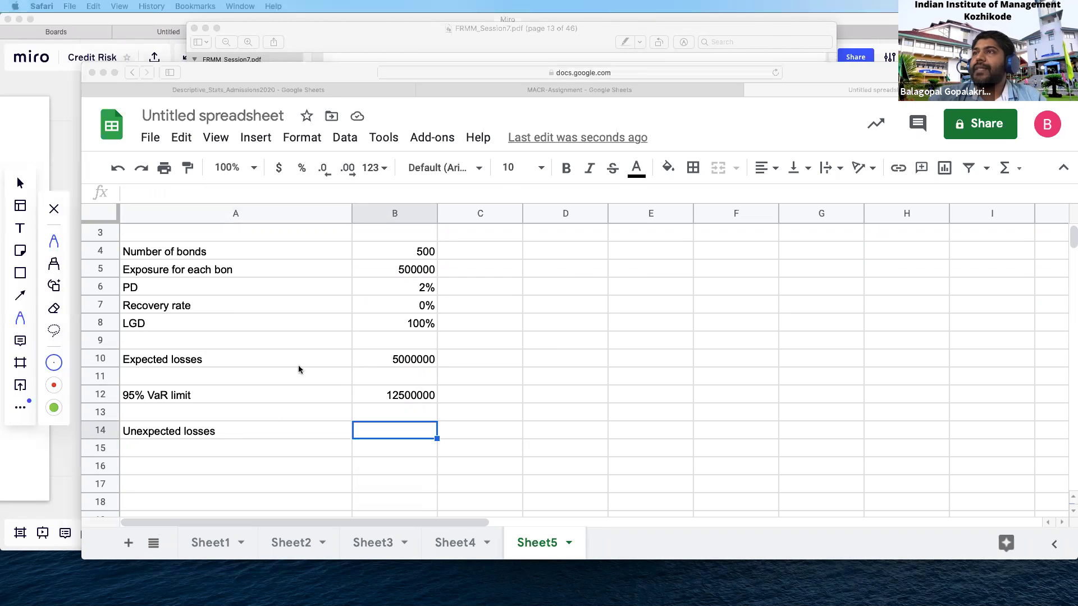
# Switch to the Credit Risk board in Miro and draw a wavy line under the credit loss distribution from zero to the tail limit
pyautogui.click(52, 114)
pyautogui.hscroll(-10, 230, 205)
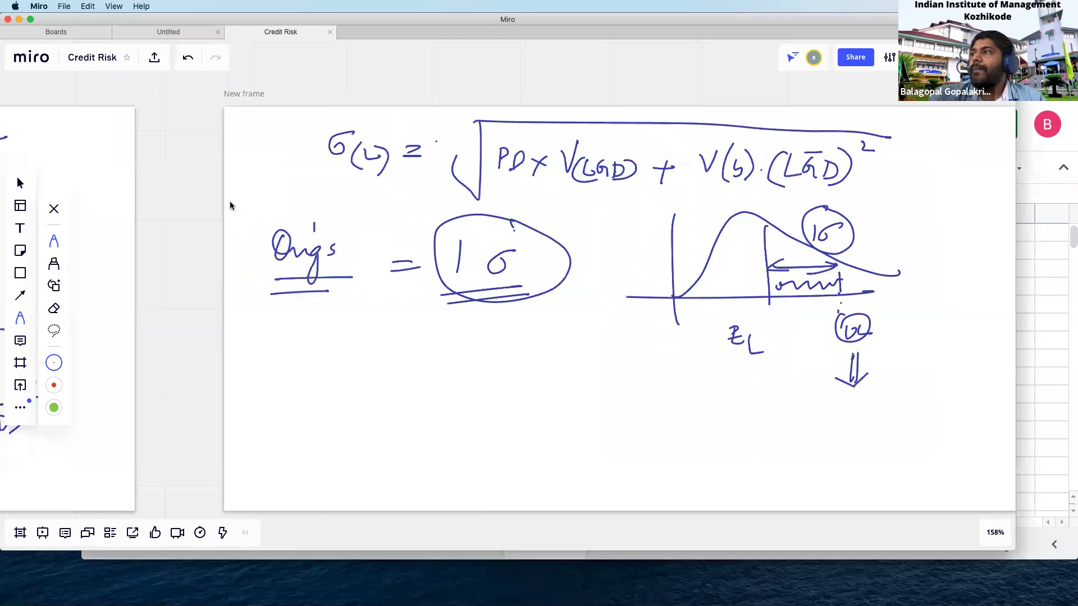
pyautogui.hscroll(-15, 230, 205)
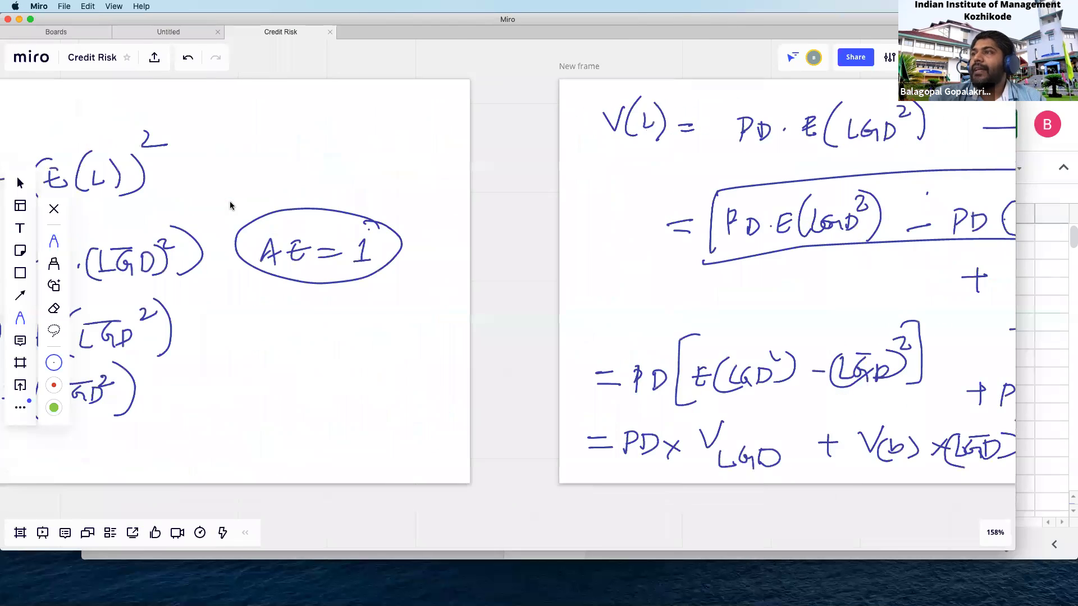
pyautogui.hscroll(-15, 231, 205)
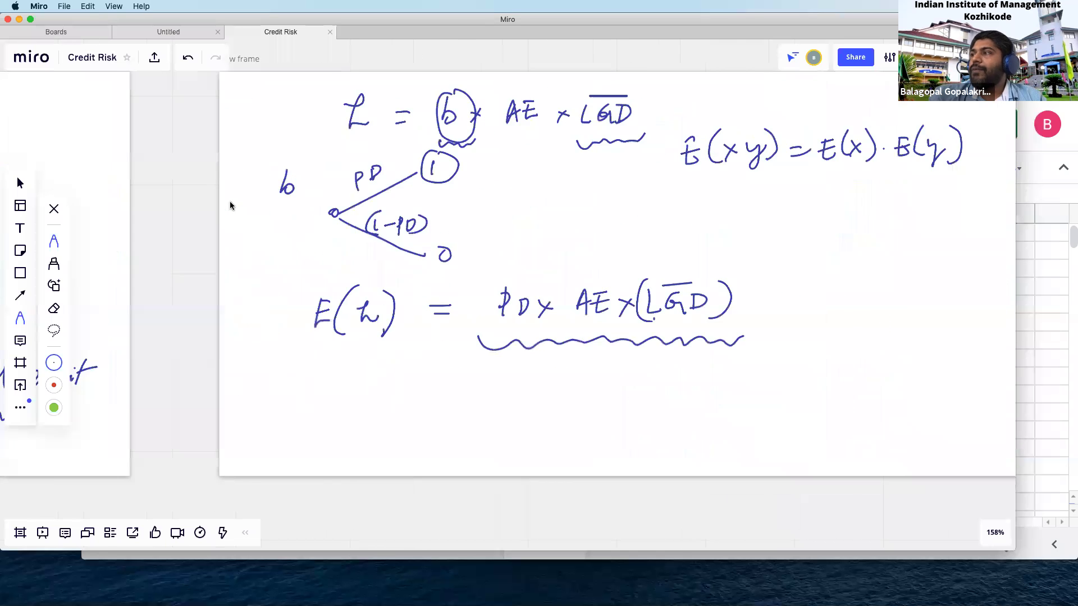
pyautogui.hscroll(-10, 231, 206)
pyautogui.scroll(-2, 230, 206)
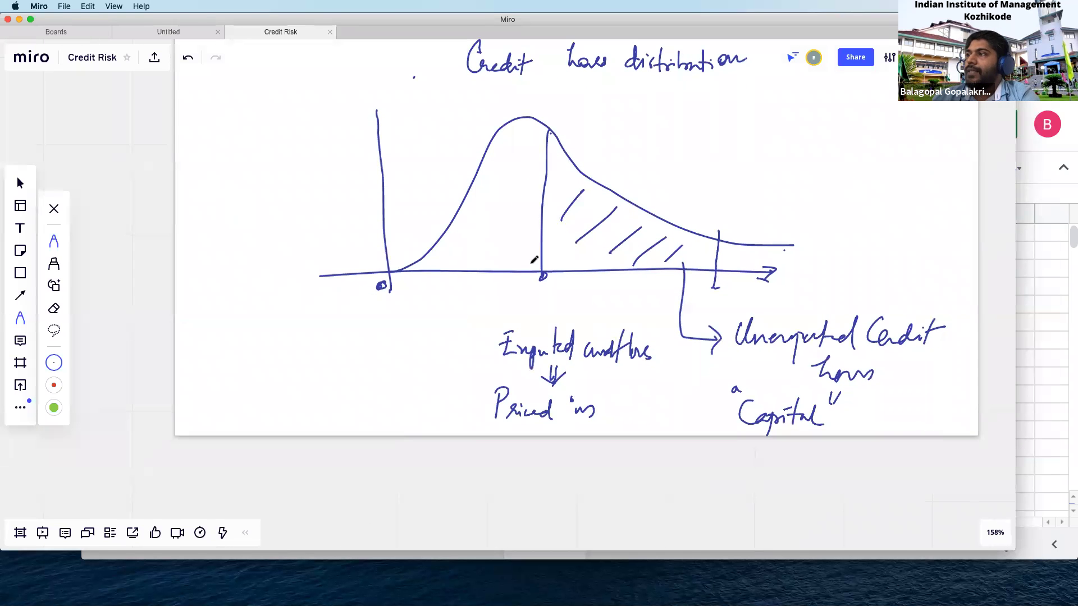
pyautogui.moveTo(391, 289)
pyautogui.mouseDown()
pyautogui.moveTo(584, 302)
pyautogui.moveTo(711, 300)
pyautogui.moveTo(719, 289)
pyautogui.mouseUp()
# In red, retrace the wavy line under the distribution and add an arrow from it to a circled note "Credit VaR"
pyautogui.click(59, 363)
pyautogui.moveTo(157, 344)
pyautogui.mouseDown()
pyautogui.moveTo(403, 292)
pyautogui.moveTo(719, 301)
pyautogui.mouseUp()
pyautogui.moveTo(482, 308)
pyautogui.mouseDown()
pyautogui.moveTo(418, 344)
pyautogui.moveTo(433, 353)
pyautogui.mouseUp()
pyautogui.moveTo(279, 348)
pyautogui.mouseDown()
pyautogui.moveTo(267, 356)
pyautogui.moveTo(296, 364)
pyautogui.moveTo(351, 339)
pyautogui.moveTo(301, 379)
pyautogui.moveTo(351, 403)
pyautogui.mouseUp()
pyautogui.moveTo(355, 330)
pyautogui.mouseDown()
pyautogui.moveTo(337, 429)
pyautogui.moveTo(351, 332)
pyautogui.mouseUp()
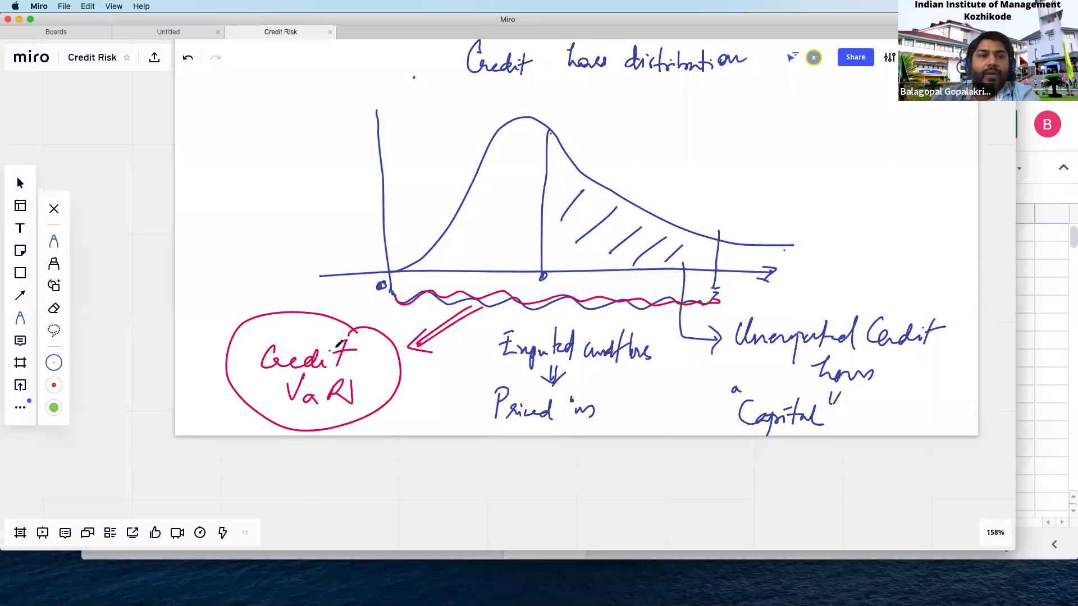
# Write "12.5 mill." in red above the distribution's tail limit and mark the expected loss point on the axis
pyautogui.click(706, 306)
pyautogui.moveTo(736, 192)
pyautogui.mouseDown()
pyautogui.moveTo(733, 209)
pyautogui.moveTo(745, 197)
pyautogui.moveTo(832, 198)
pyautogui.mouseUp()
pyautogui.moveTo(550, 265)
pyautogui.mouseDown()
pyautogui.moveTo(546, 274)
pyautogui.moveTo(545, 264)
pyautogui.mouseUp()
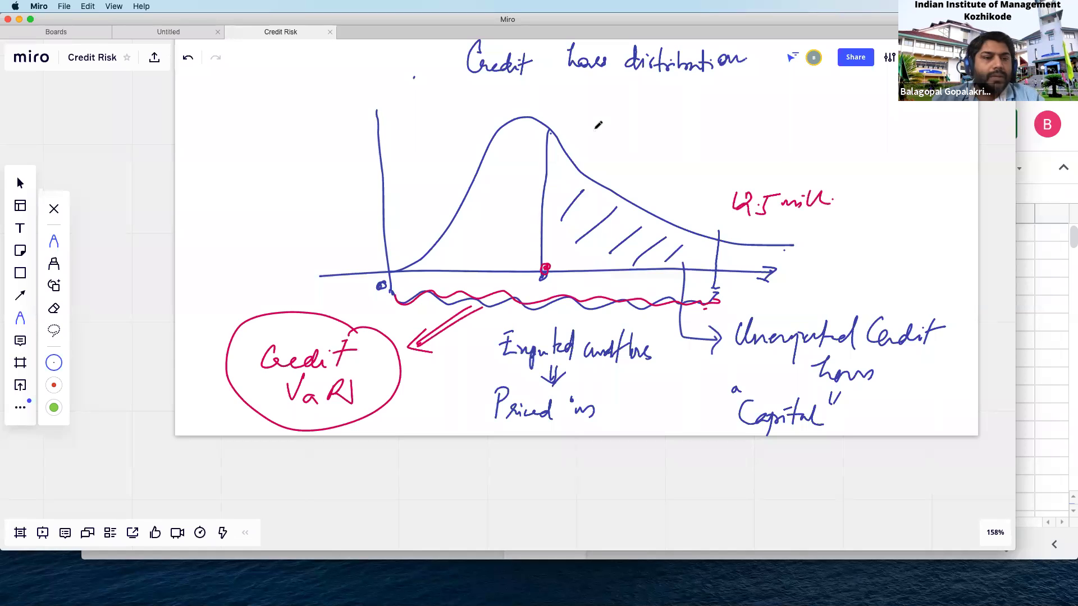
# Check the expected losses in the spreadsheet and write "5 million" in red beside the expected loss line on the Miro board
pyautogui.press('super+Tab')
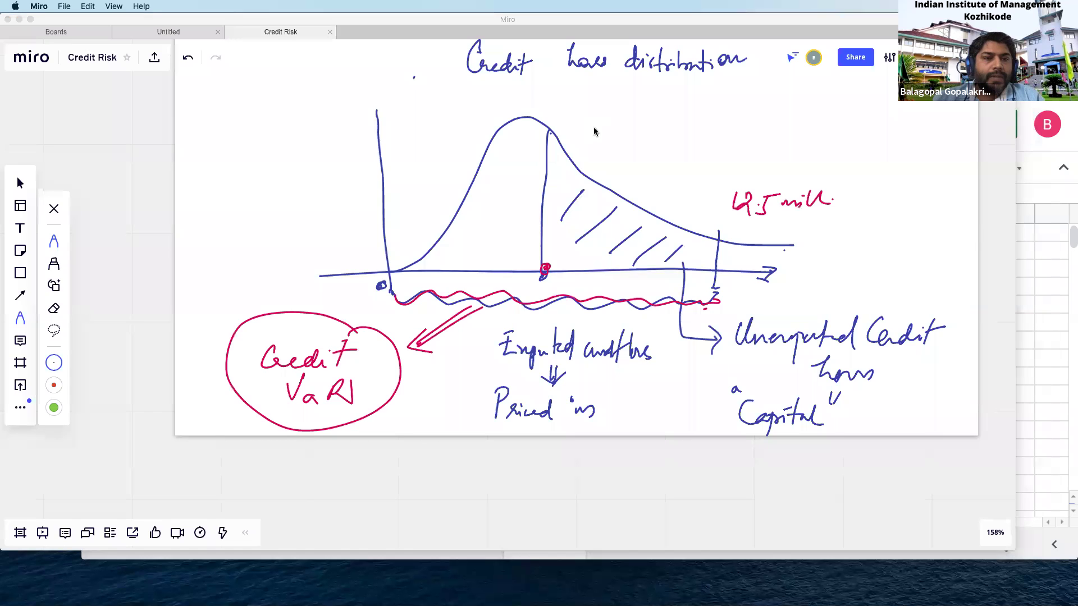
pyautogui.press('super+Tab')
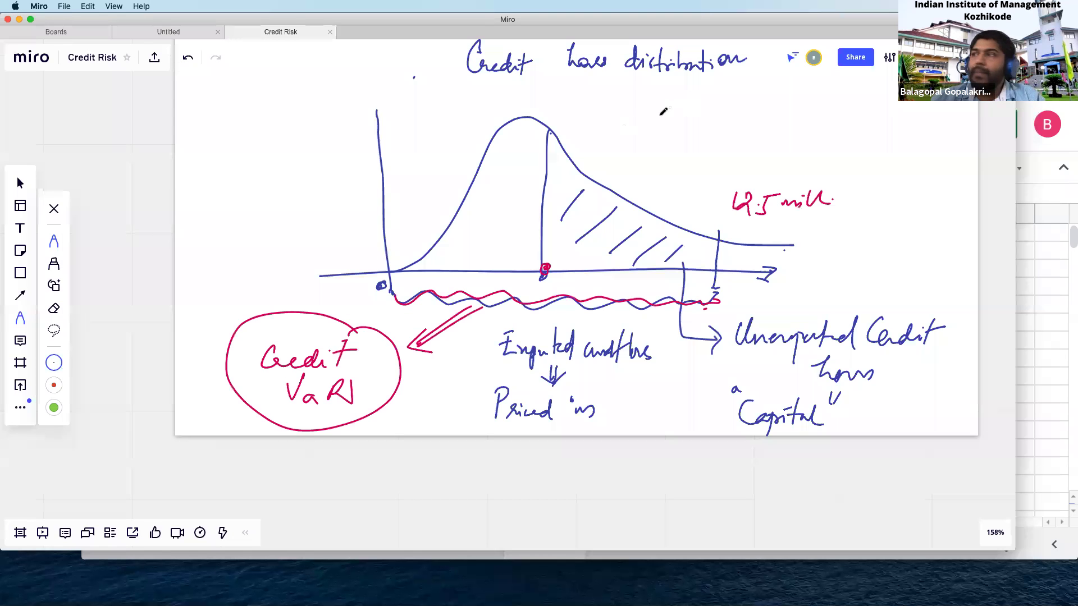
pyautogui.press('super+Tab')
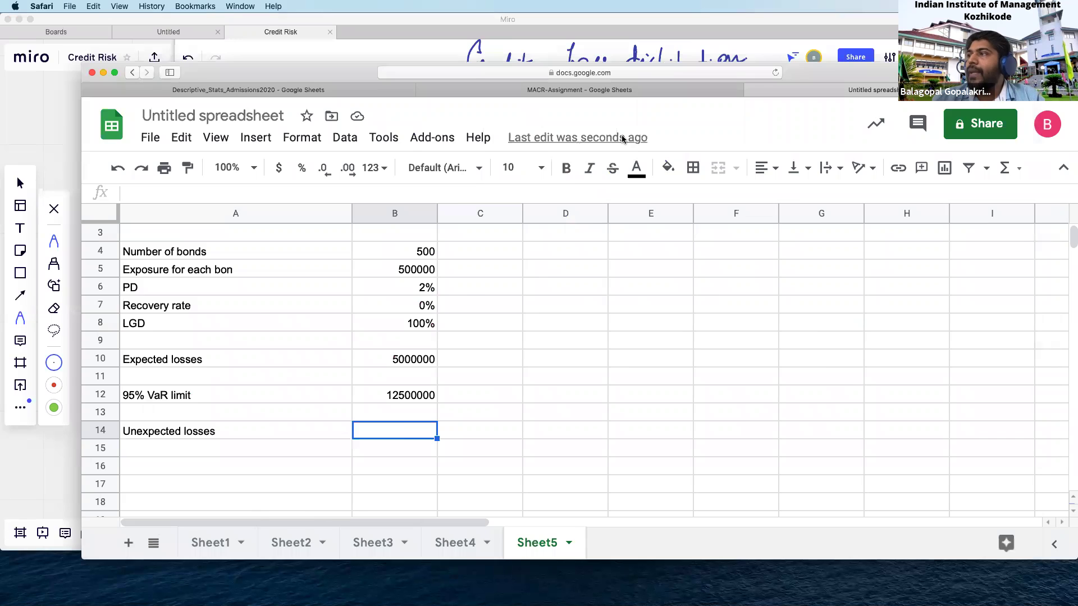
pyautogui.press('super+Tab')
pyautogui.moveTo(586, 120)
pyautogui.mouseDown()
pyautogui.moveTo(577, 133)
pyautogui.moveTo(640, 102)
pyautogui.moveTo(657, 116)
pyautogui.moveTo(684, 111)
pyautogui.mouseUp()
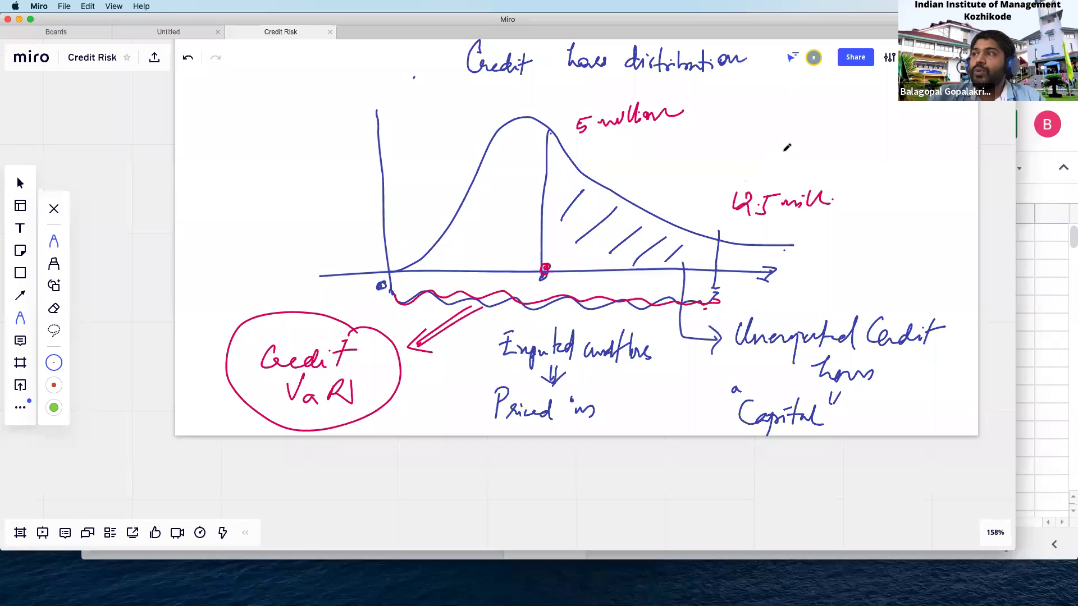
# Switch to FRMM_Session7.pdf in Preview, show it full screen and go to the question on the LGD of a defaulted ₹1,000 exposure
pyautogui.press('super+Tab')
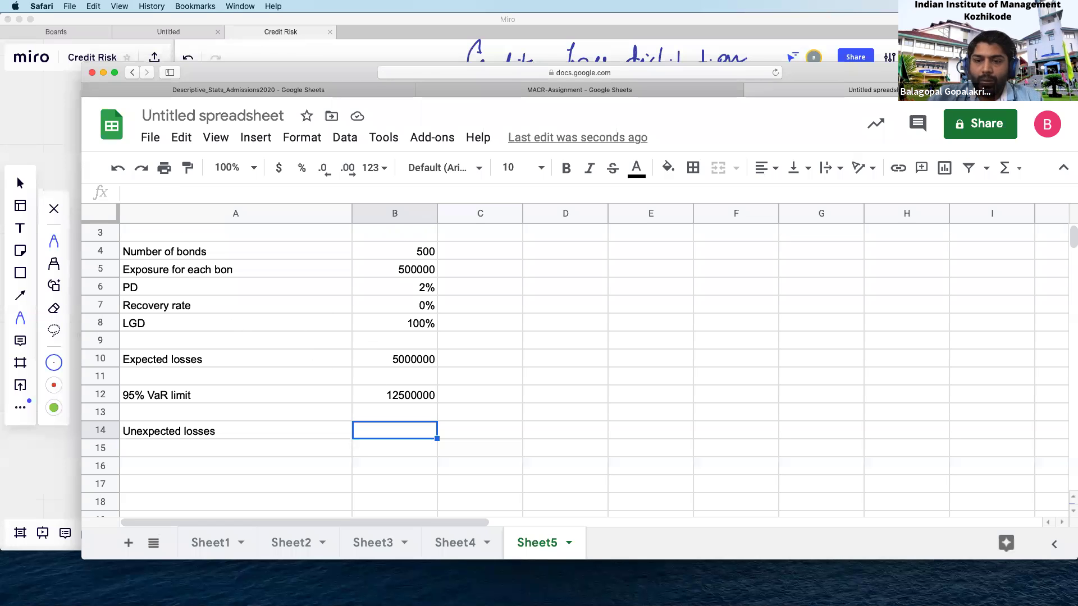
pyautogui.press('super+Tab')
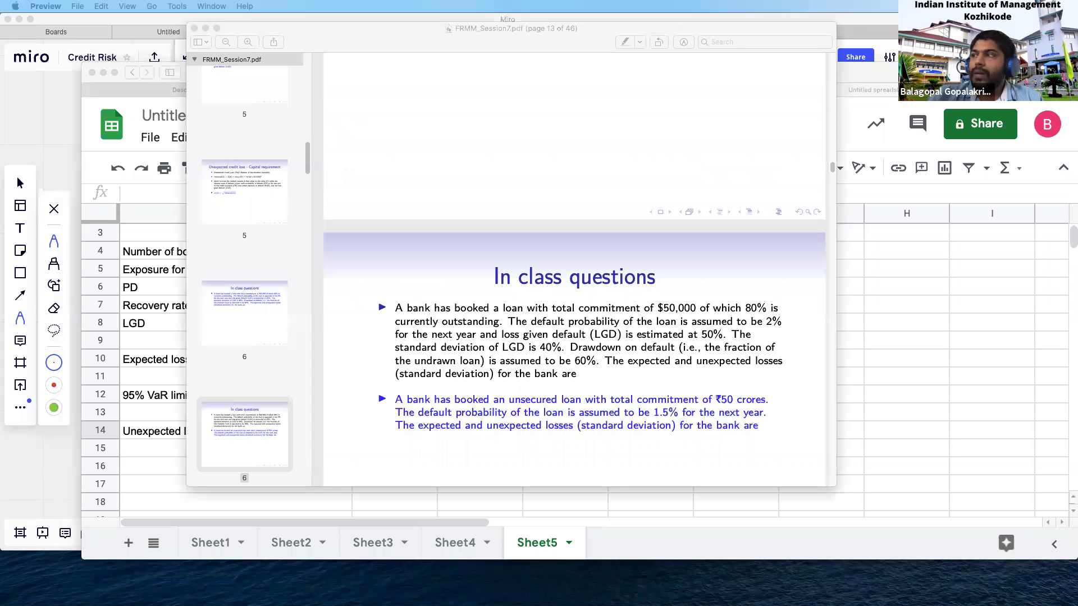
pyautogui.scroll(-10, 428, 242)
pyautogui.scroll(-5, 427, 243)
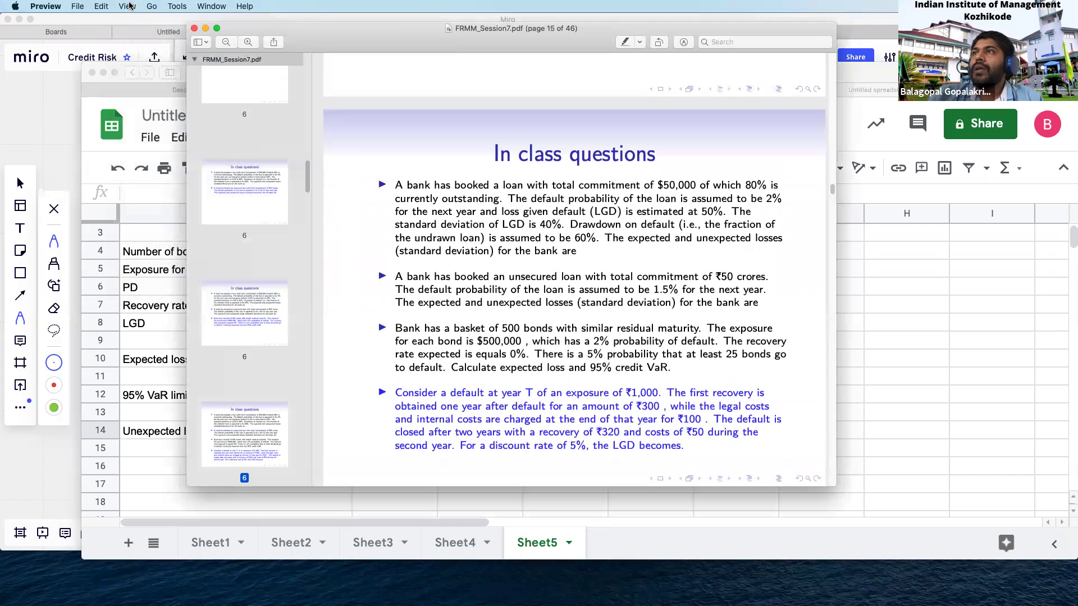
pyautogui.click(128, 7)
pyautogui.click(183, 287)
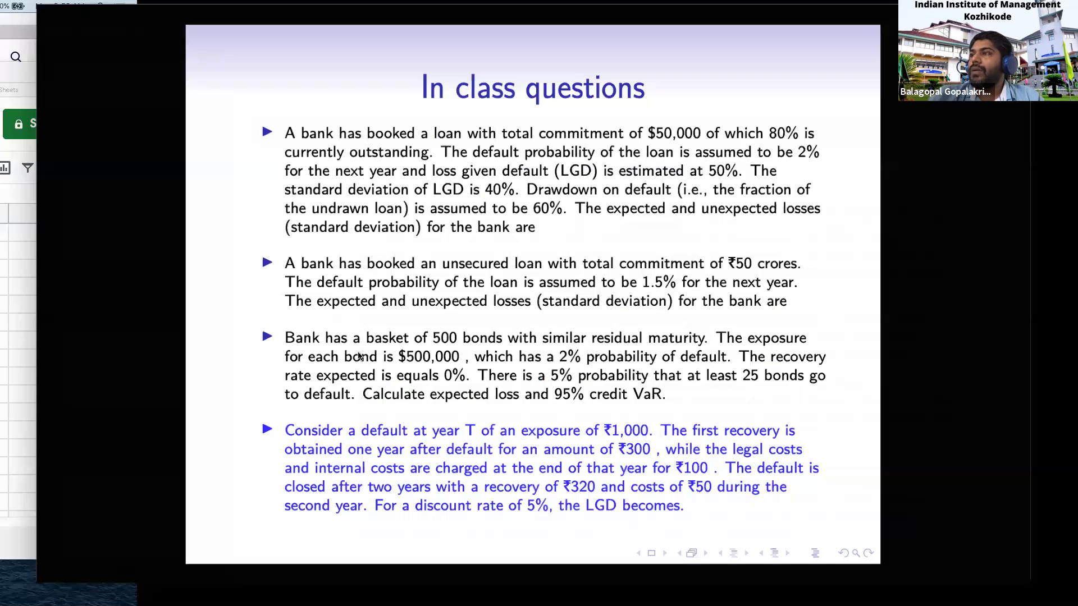
pyautogui.press('Escape')
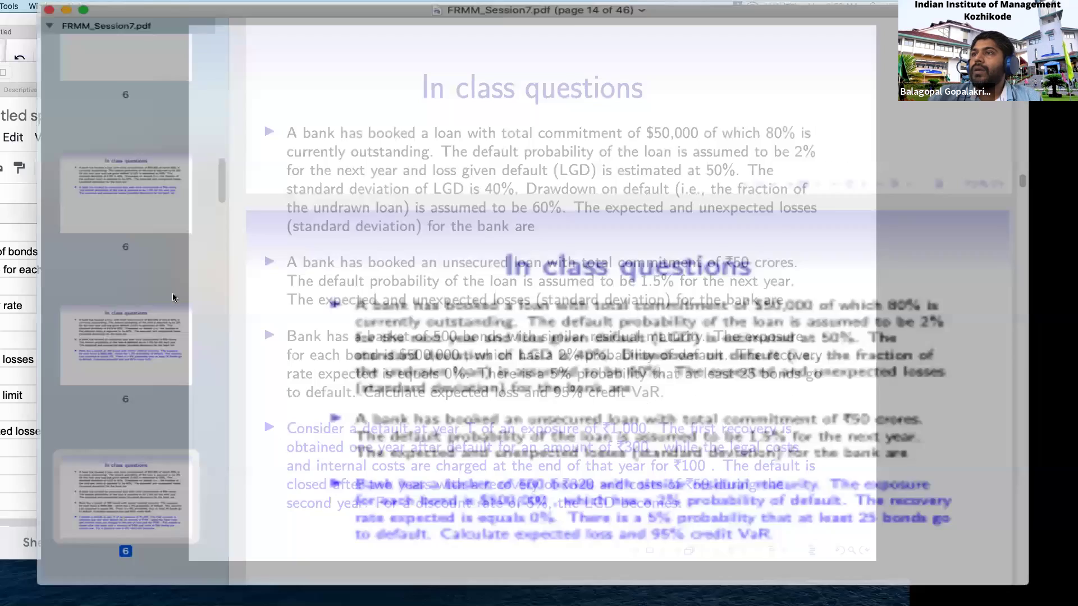
pyautogui.press('super+shift+f')
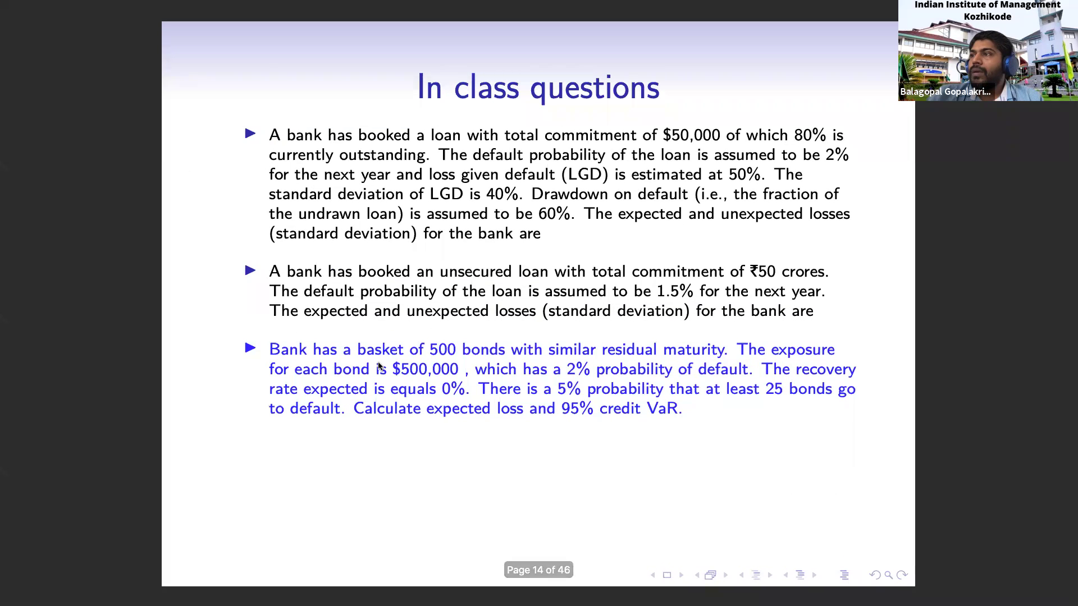
pyautogui.scroll(-3, 378, 366)
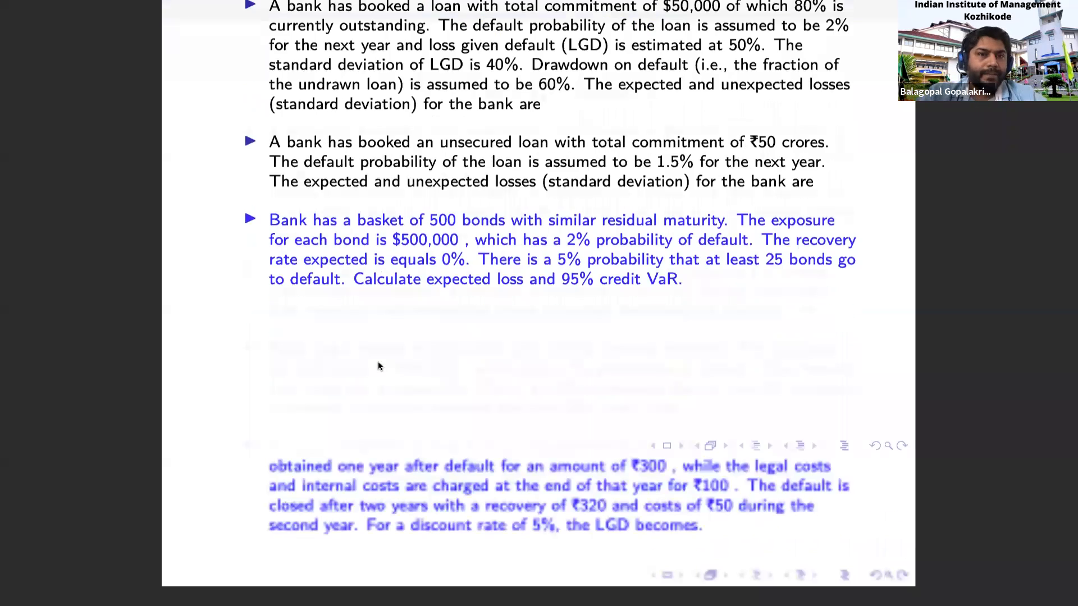